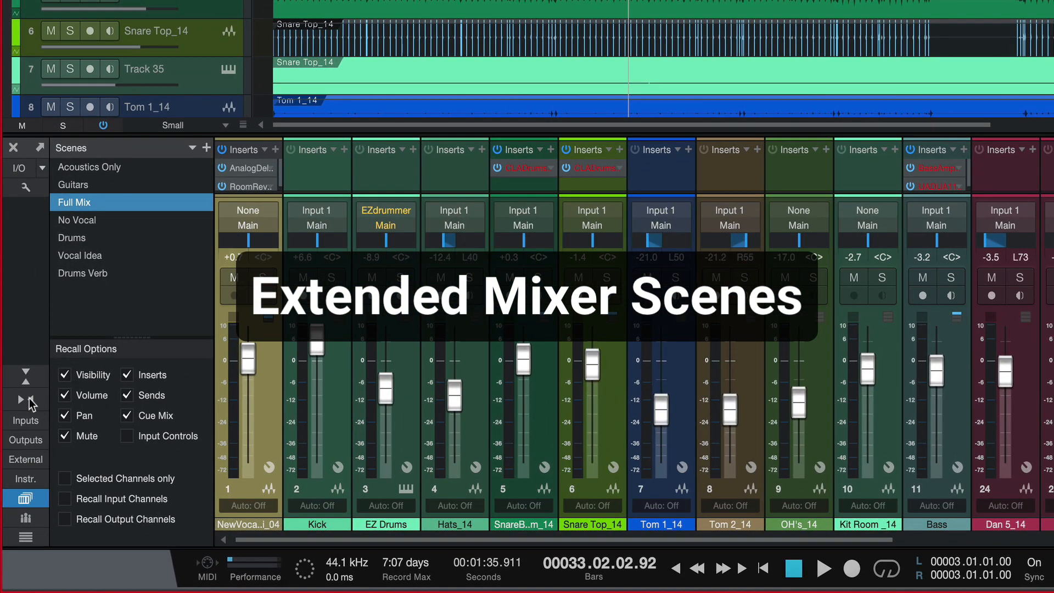
# Step: Display the mixer scenes and audition the Acoustics Only, Guitars and Full Mix scenes in turn during playback
pyautogui.click(23, 500)
pyautogui.click(25, 500)
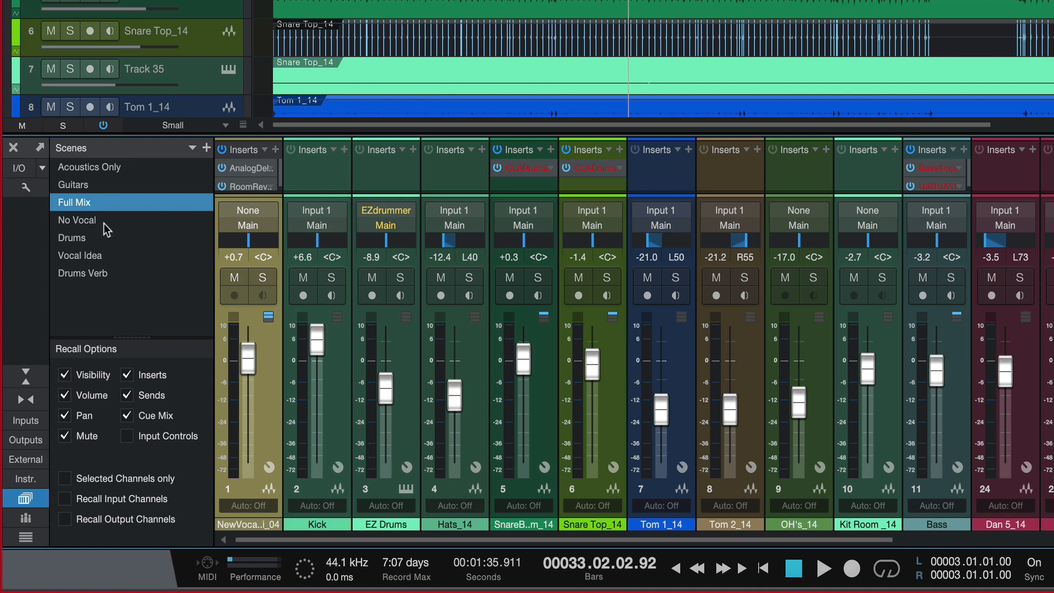
pyautogui.click(97, 168)
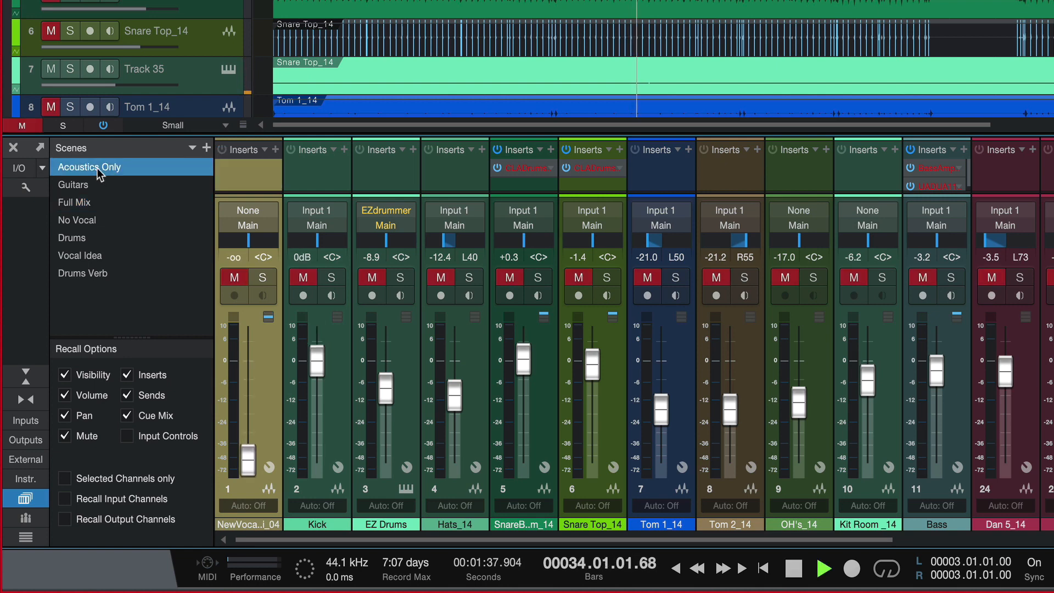
pyautogui.click(91, 189)
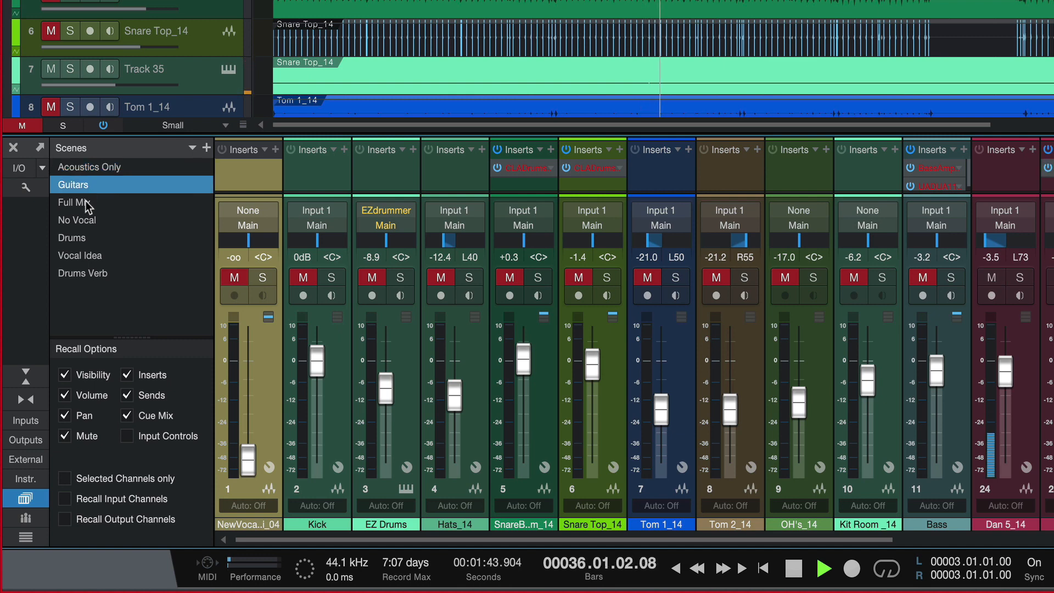
pyautogui.click(86, 200)
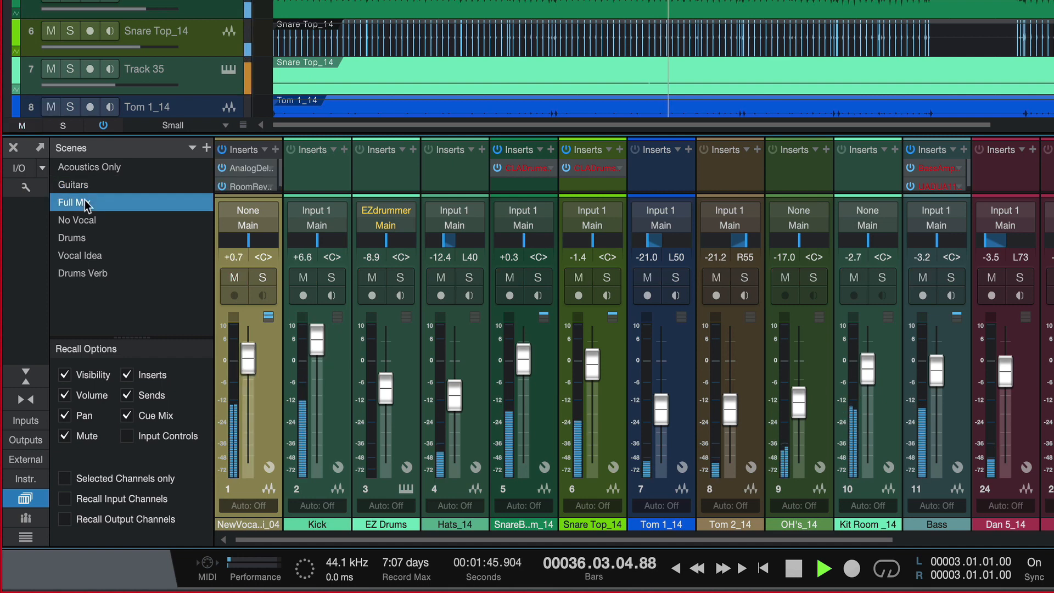
pyautogui.press('space')
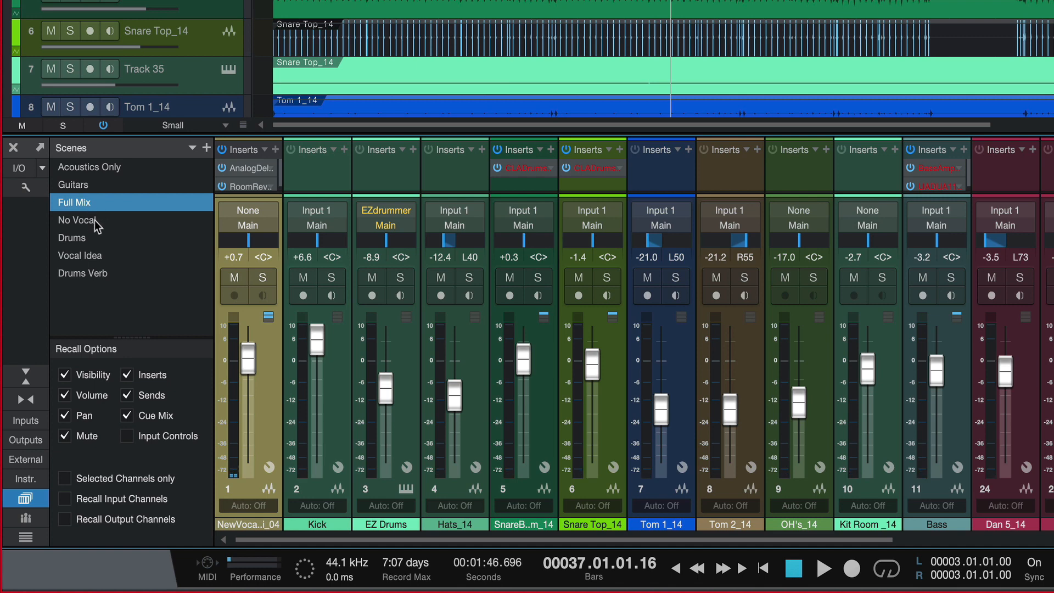
# Step: Recall the No Vocal scene and look through the tracks in the arrangement
pyautogui.click(94, 219)
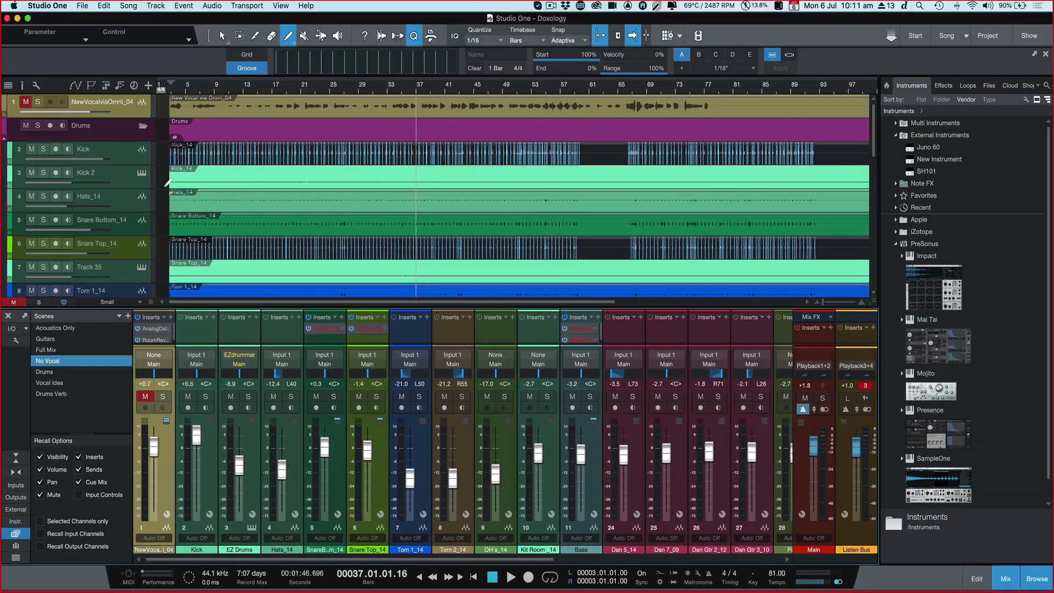
pyautogui.scroll(-5, 228, 242)
pyautogui.scroll(10, 228, 241)
# Step: Recall the Vocal Idea scene, enlarge the vocal track's height and update the scene
pyautogui.click(52, 383)
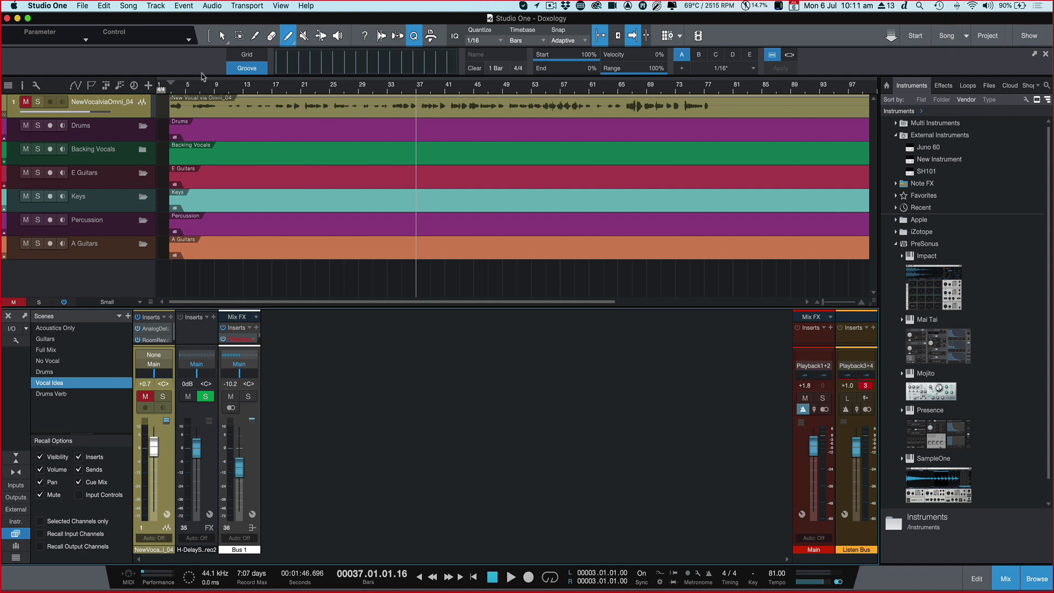
pyautogui.moveTo(147, 118); pyautogui.dragTo(146, 204)
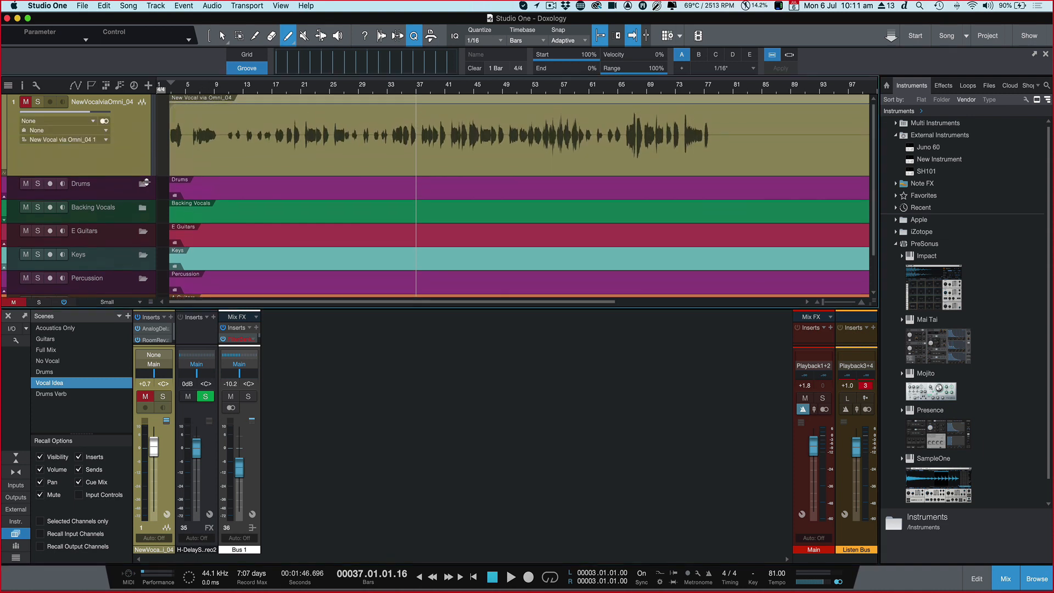
pyautogui.rightClick(52, 385)
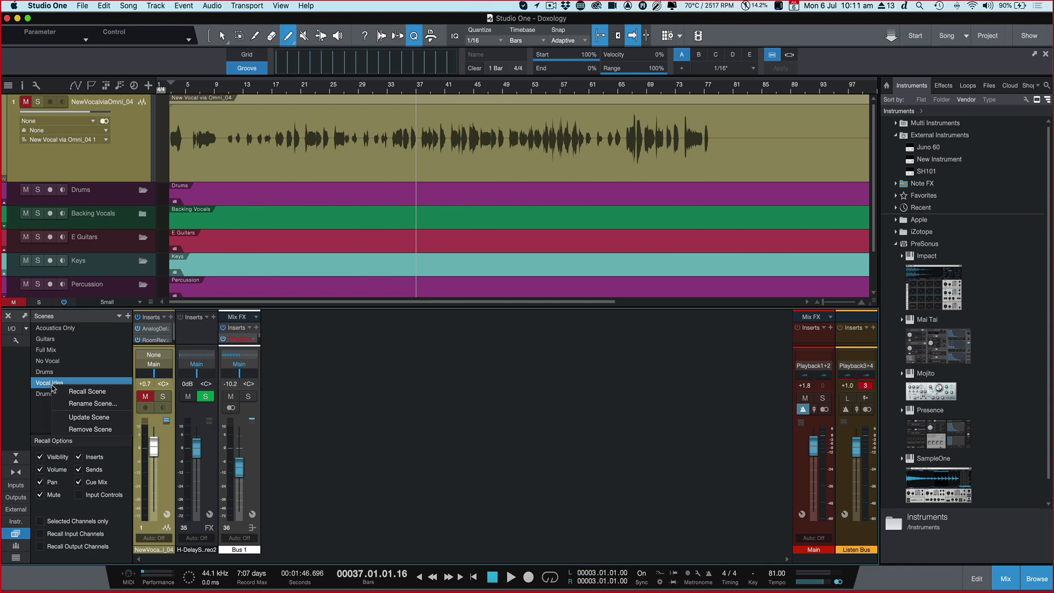
pyautogui.click(90, 417)
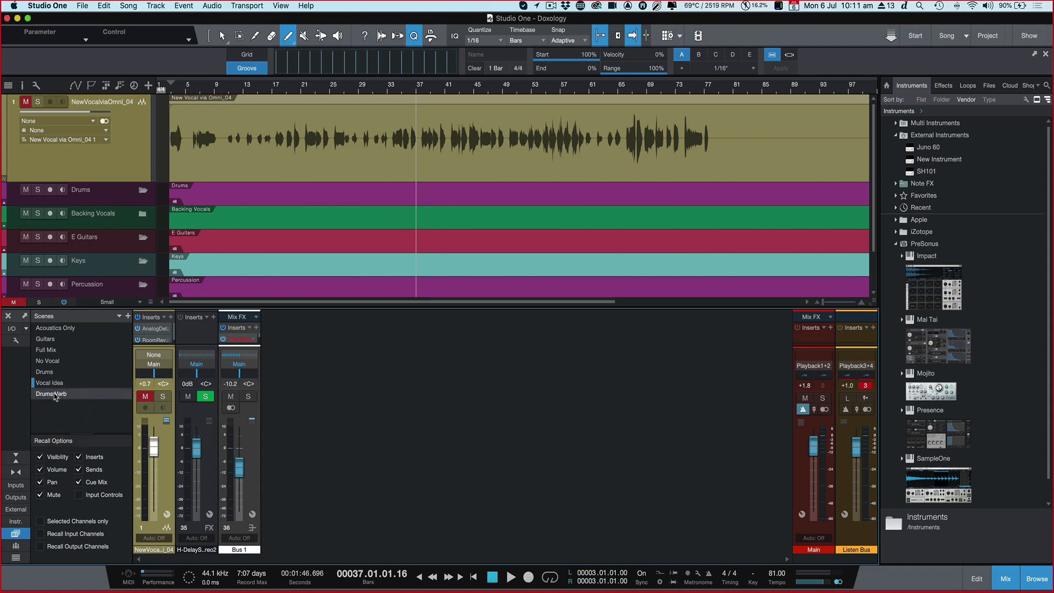
# Step: Recall Drums Verb, return to the Vocal Idea scene and enlarge the mixer's insert area to show the sends
pyautogui.click(53, 394)
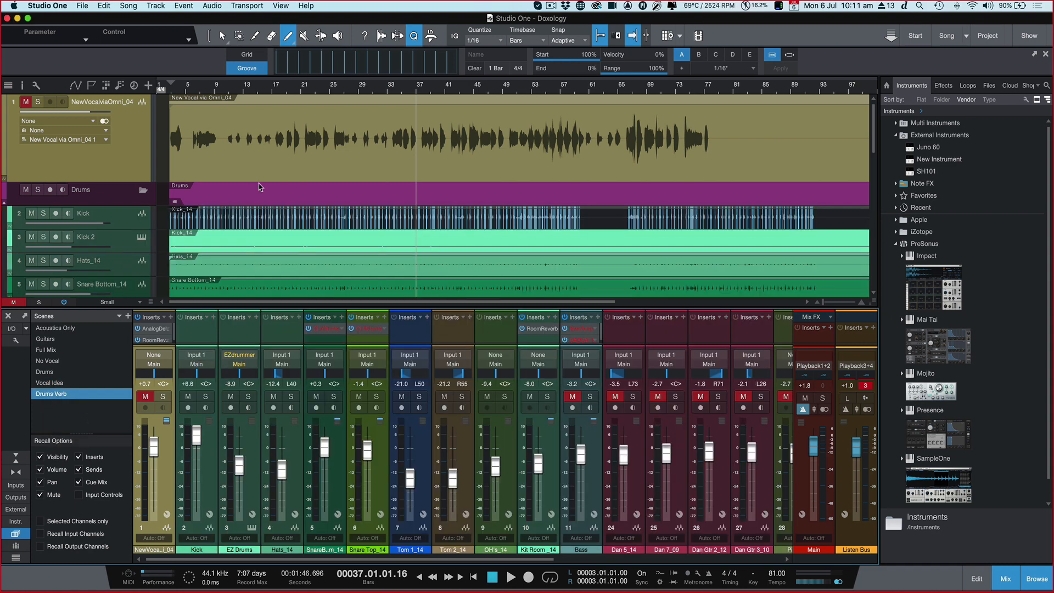
pyautogui.click(50, 385)
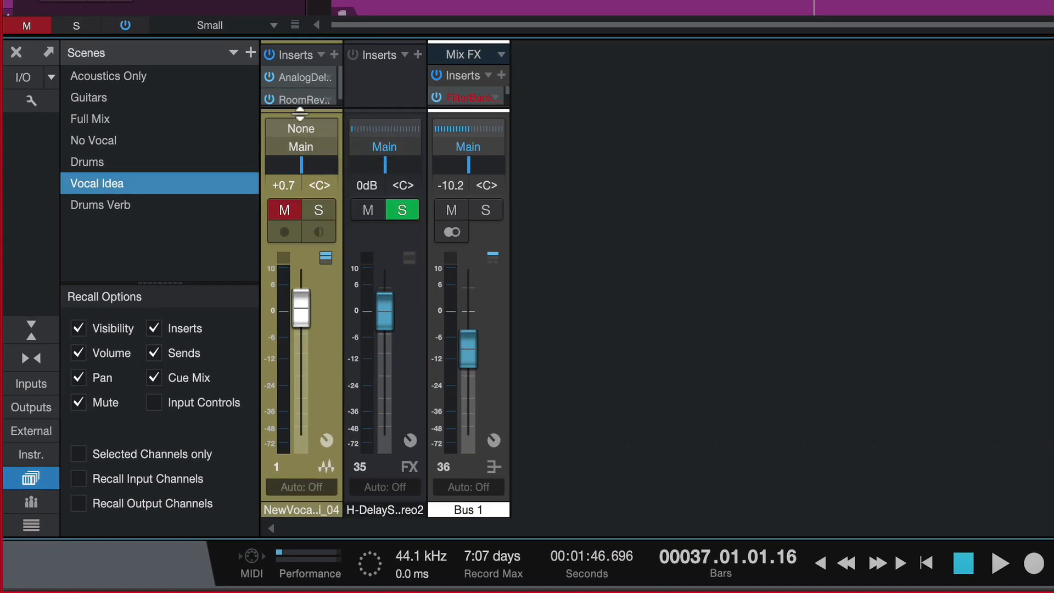
pyautogui.moveTo(154, 344); pyautogui.dragTo(153, 362)
pyautogui.moveTo(301, 143); pyautogui.dragTo(307, 164)
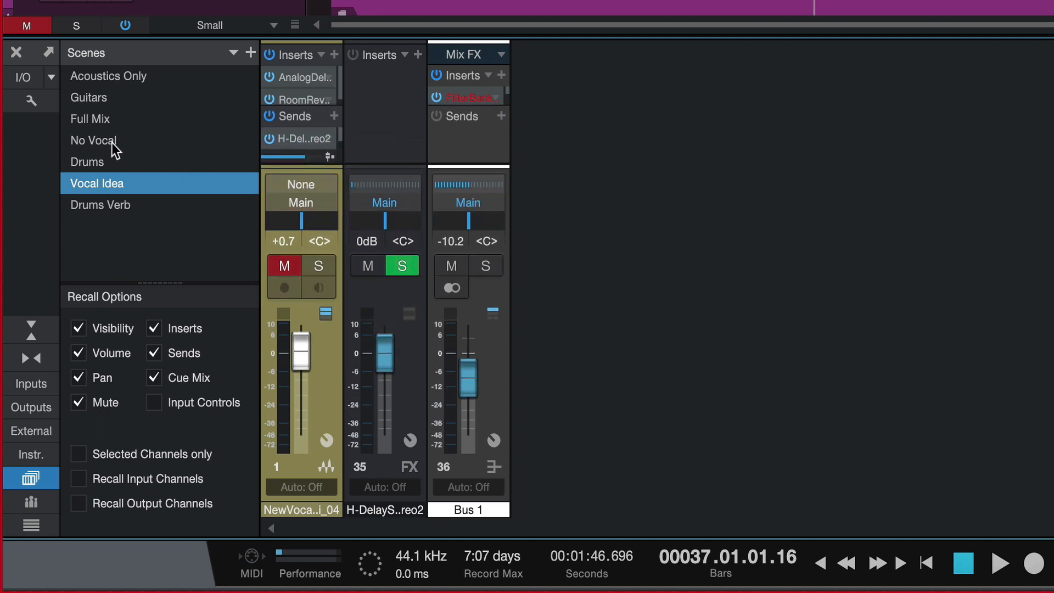
pyautogui.click(110, 120)
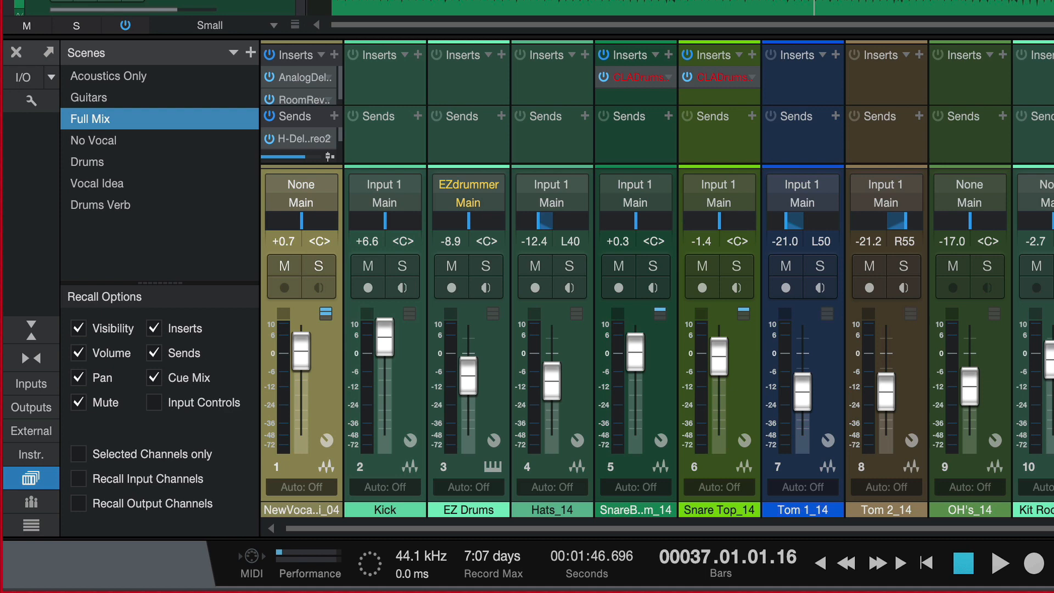
pyautogui.moveTo(535, 169); pyautogui.dragTo(324, 98)
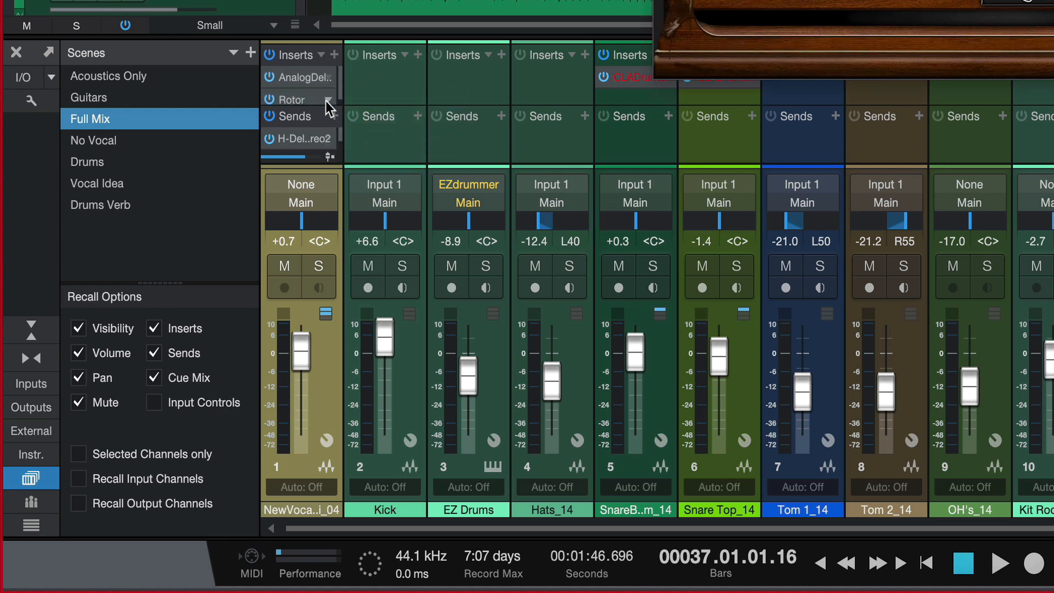
pyautogui.click(123, 183)
pyautogui.rightClick(114, 185)
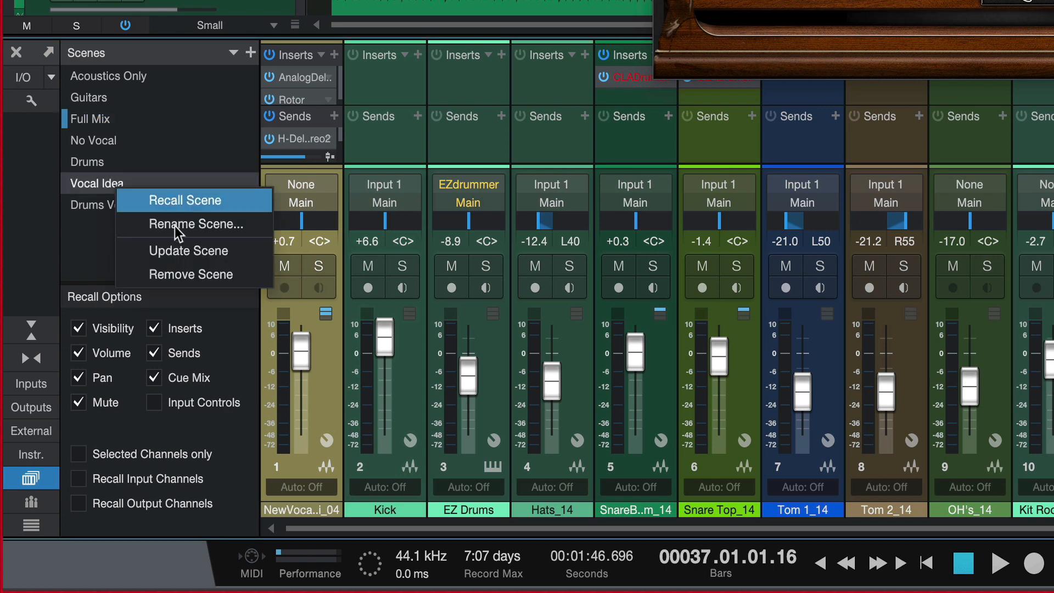
pyautogui.click(94, 181)
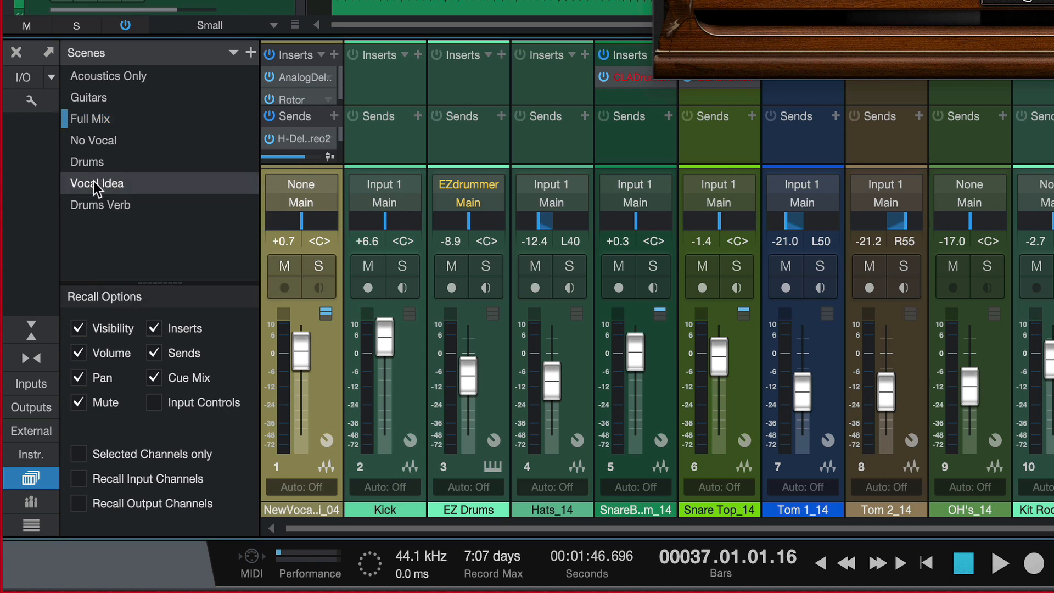
pyautogui.click(93, 181)
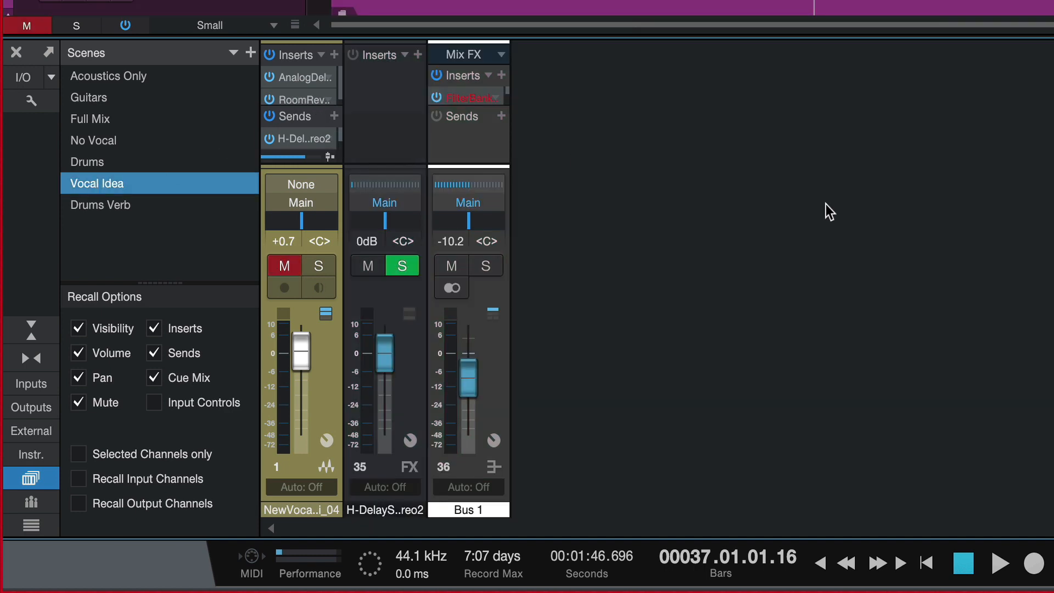
# Step: Replace the vocal channel's Room Reverb insert with the Rotor effect and update the Vocal Idea scene
pyautogui.moveTo(1053, 88); pyautogui.dragTo(284, 95)
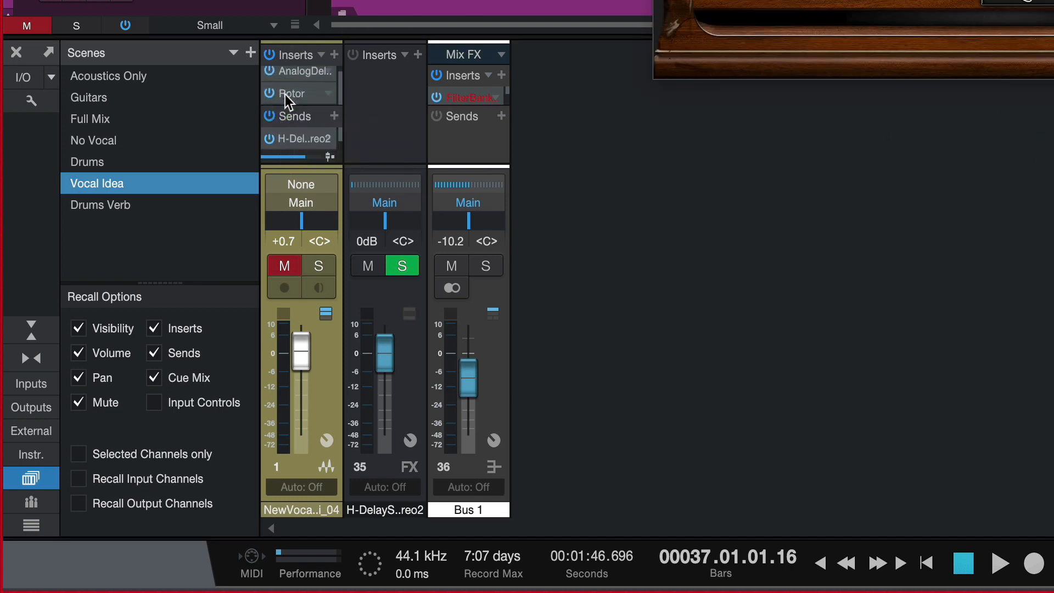
pyautogui.rightClick(136, 182)
pyautogui.click(196, 242)
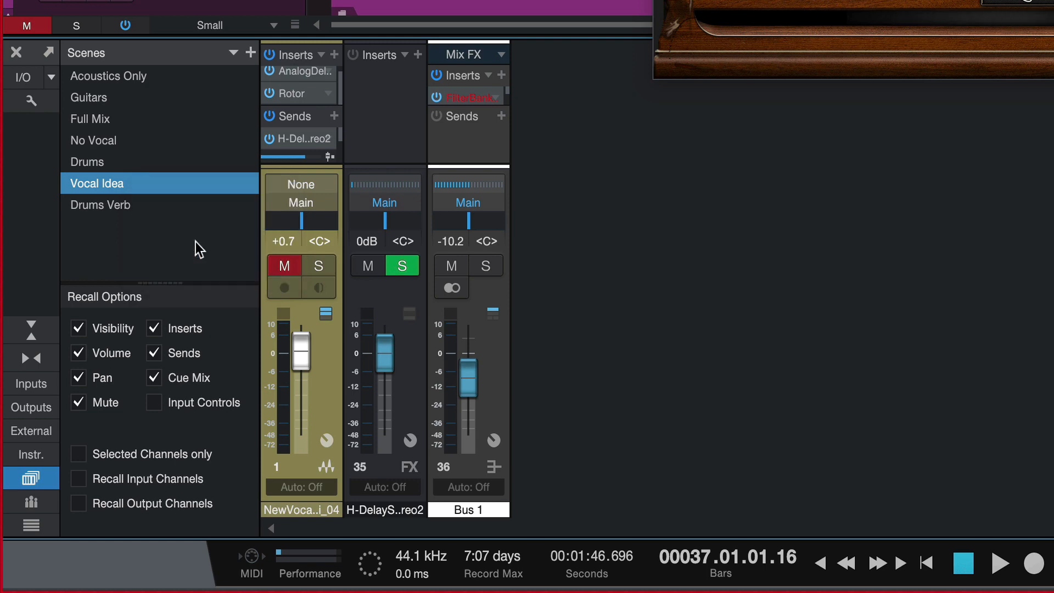
# Step: Alternate between the Full Mix and Vocal Idea scenes to compare the vocal channel's inserts, ending on Full Mix
pyautogui.doubleClick(108, 120)
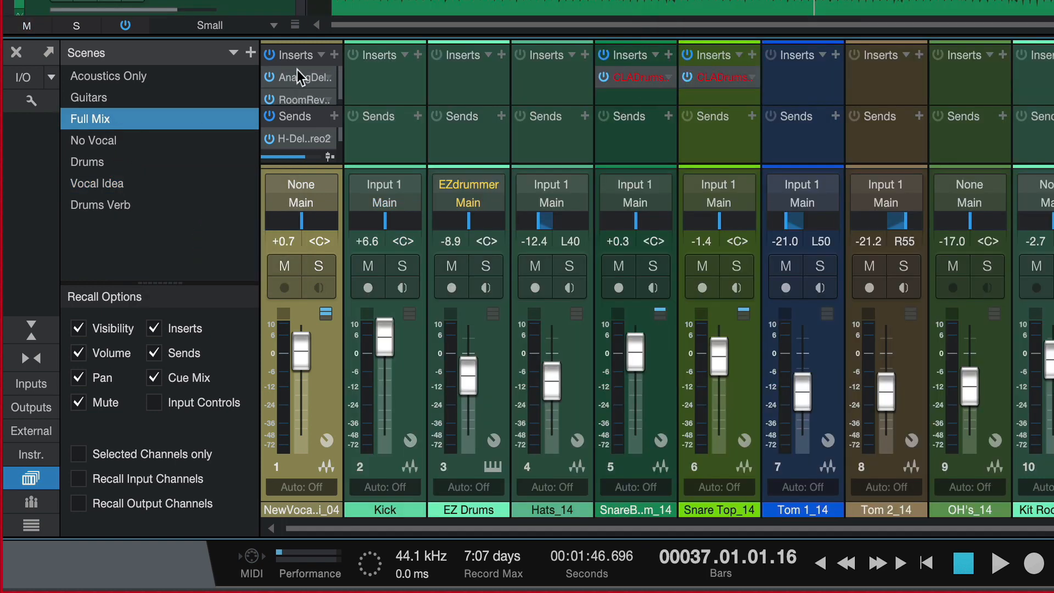
pyautogui.doubleClick(104, 185)
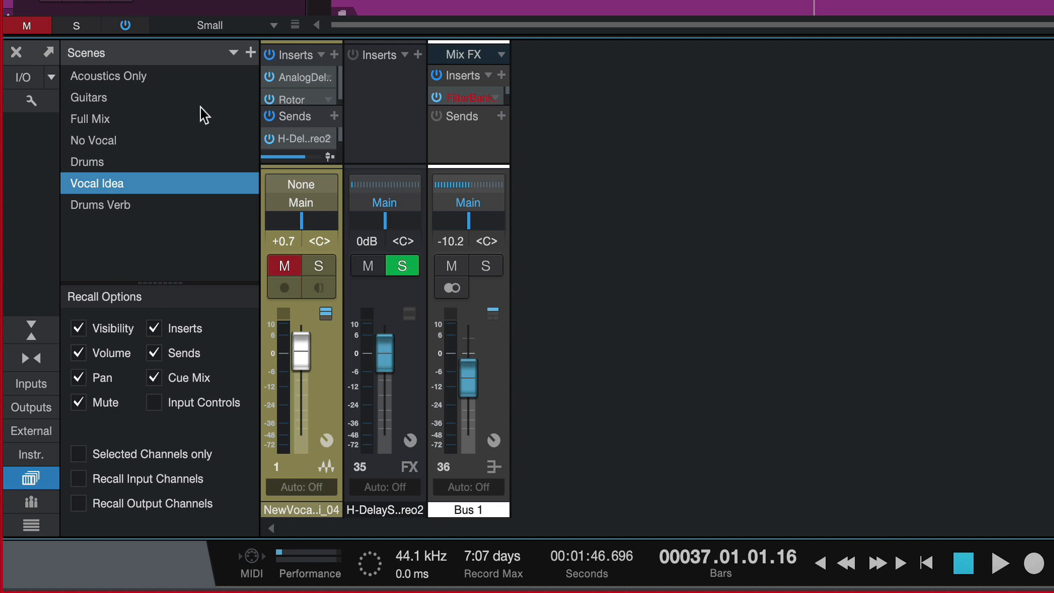
pyautogui.click(149, 111)
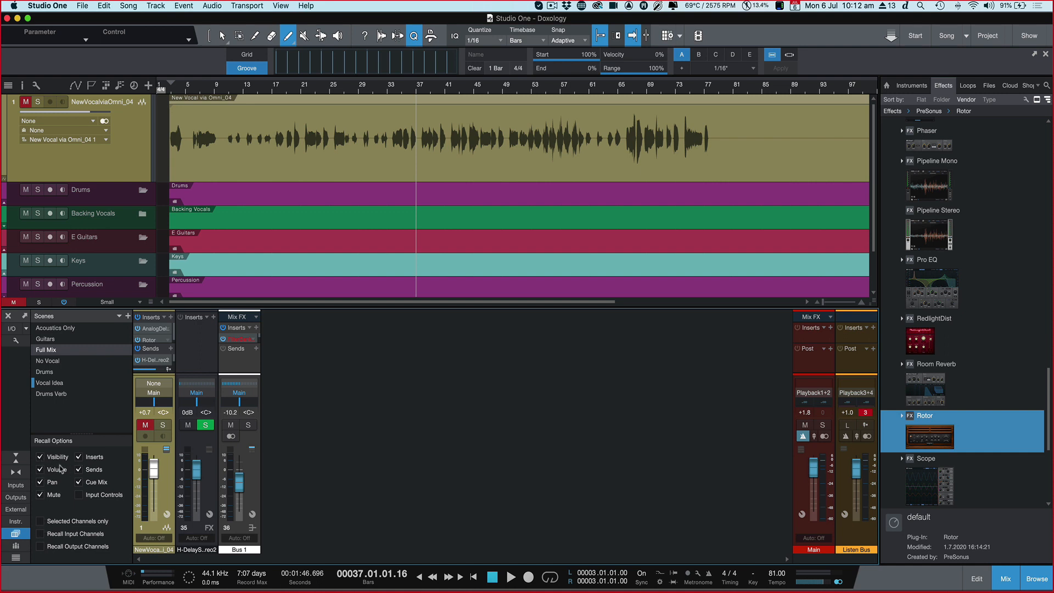
pyautogui.click(47, 351)
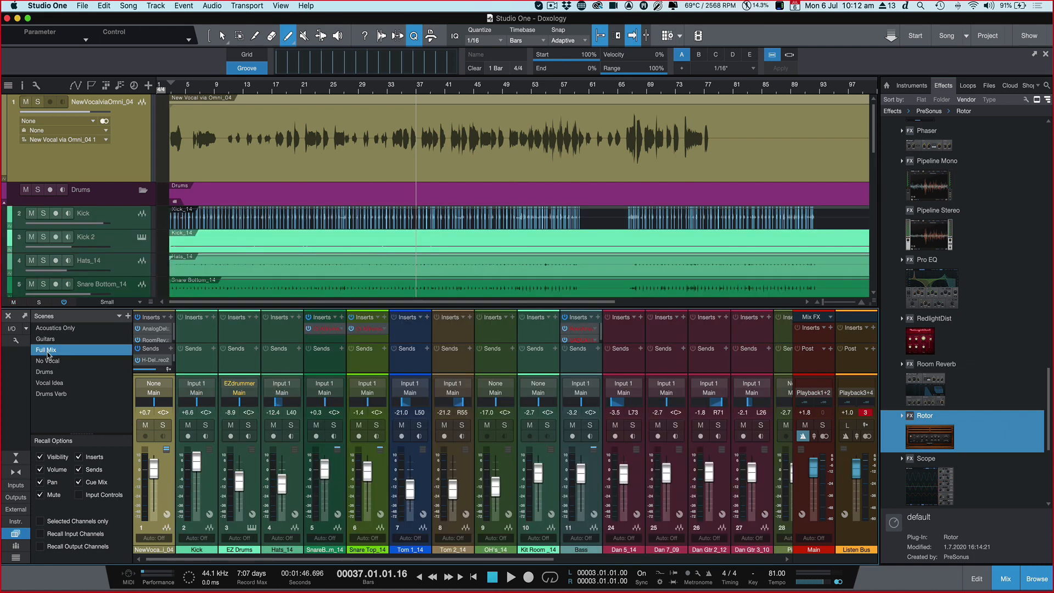
# Step: Try recalling Vocal Idea with the Visibility recall option off, restore the option and recall Full Mix
pyautogui.click(41, 457)
pyautogui.click(60, 384)
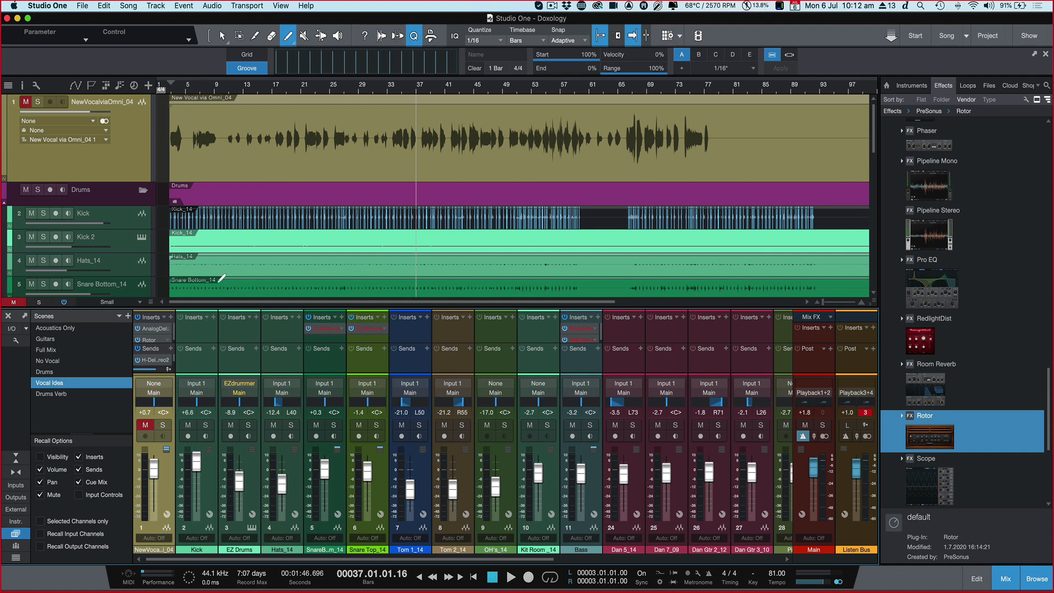
pyautogui.click(40, 457)
pyautogui.click(46, 351)
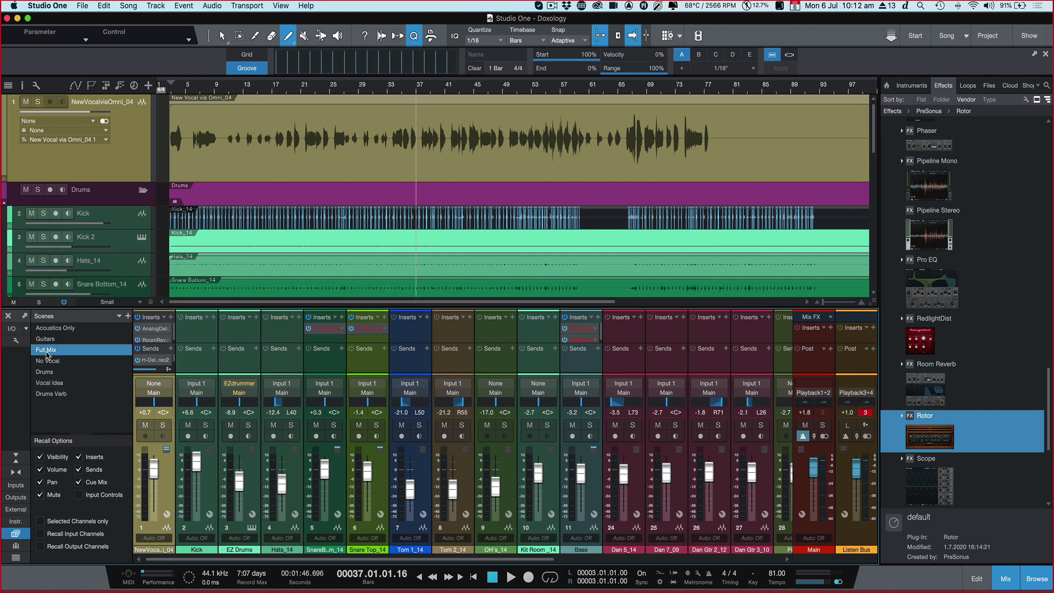
# Step: Recall the Vocal Idea scene and raise the vocal channel's volume to +1.2 dB
pyautogui.click(50, 384)
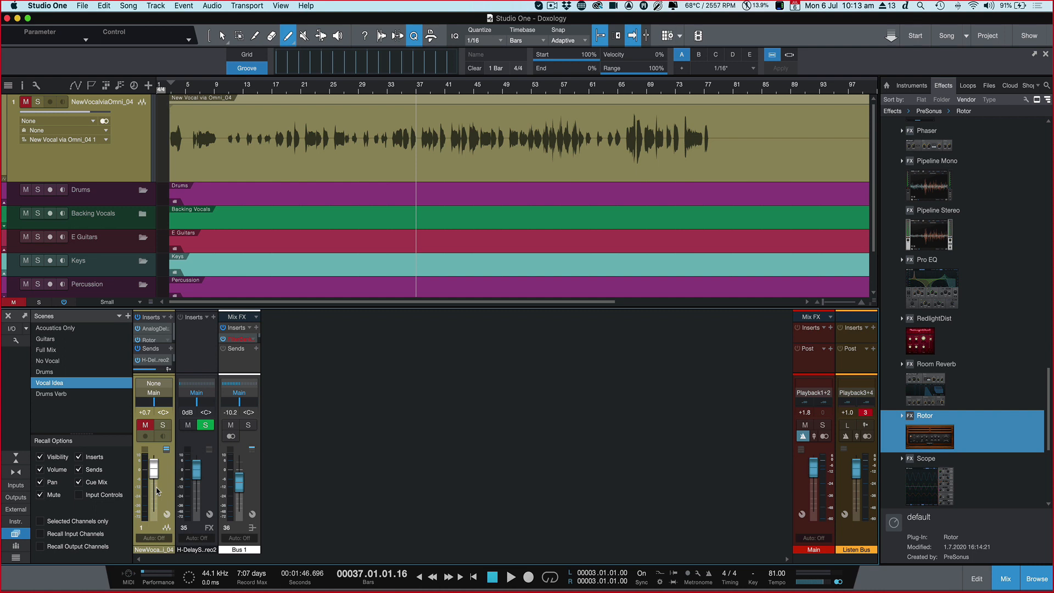
pyautogui.scroll(1, 157, 490)
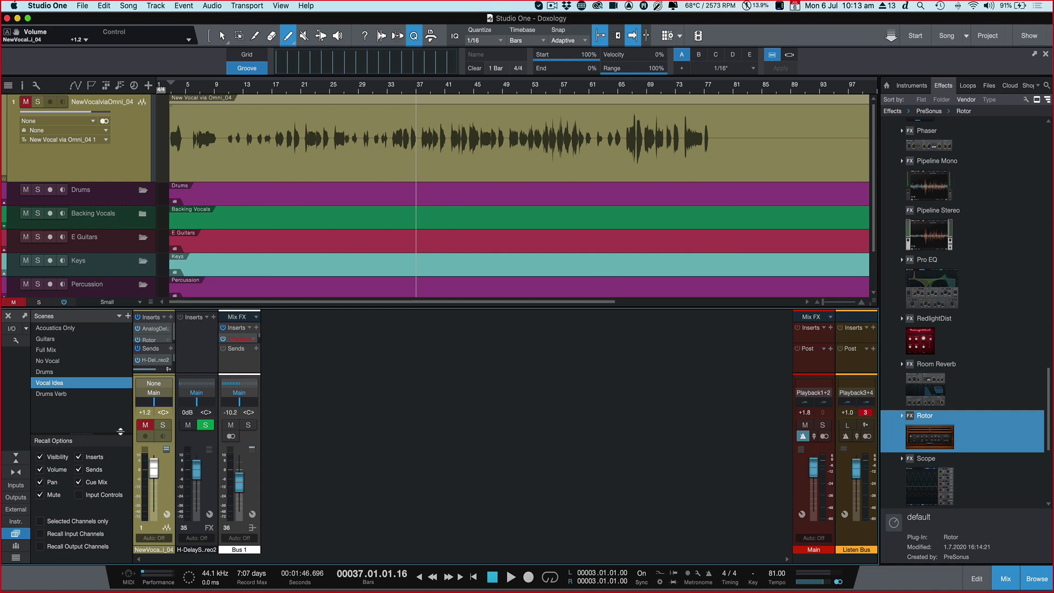
# Step: Compare the Drums Verb and Drums scenes during playback
pyautogui.click(61, 394)
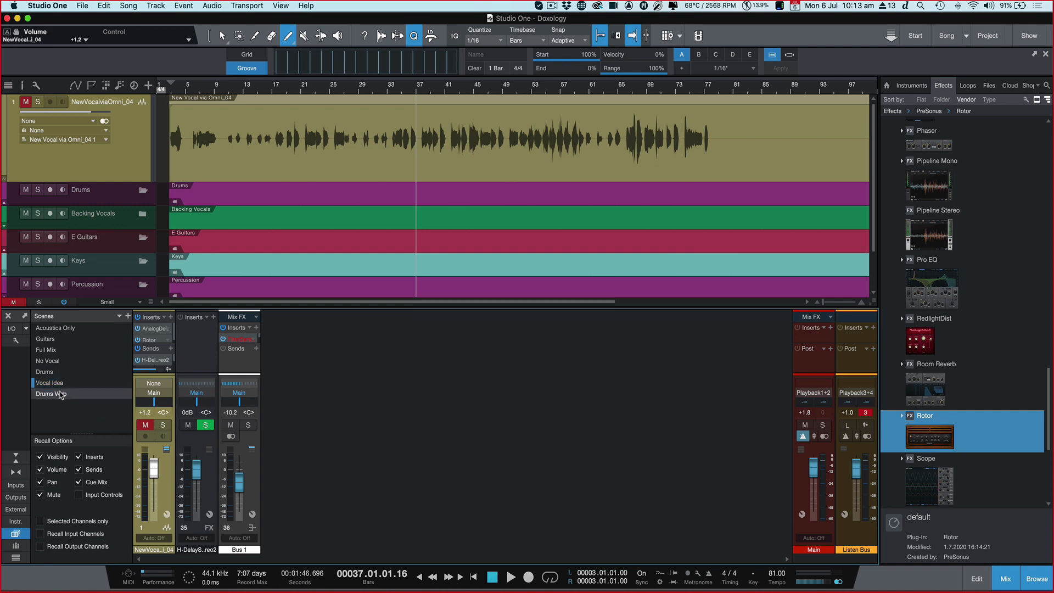
pyautogui.press('space')
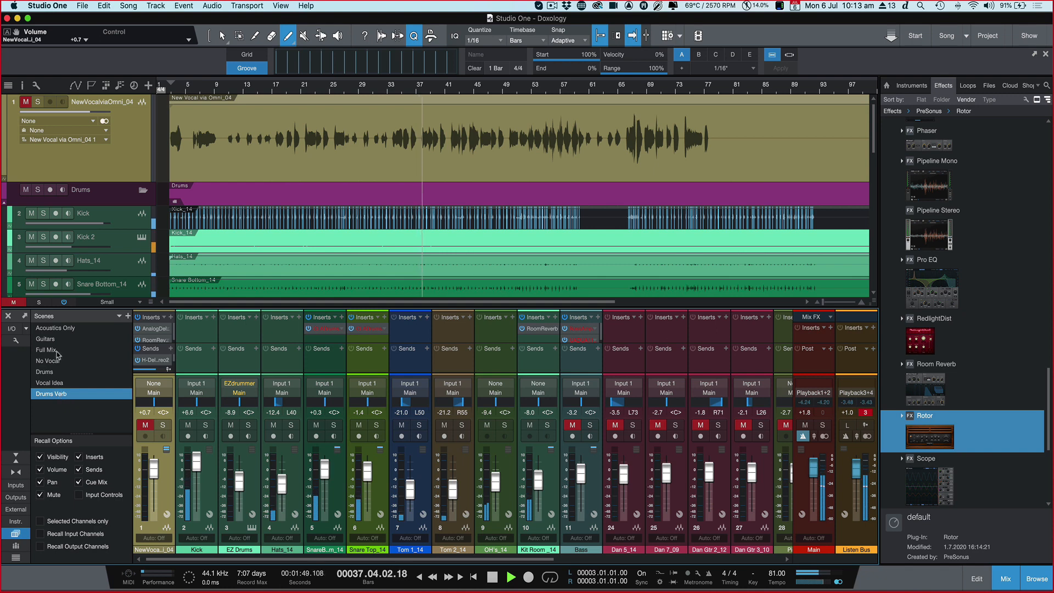
pyautogui.click(53, 372)
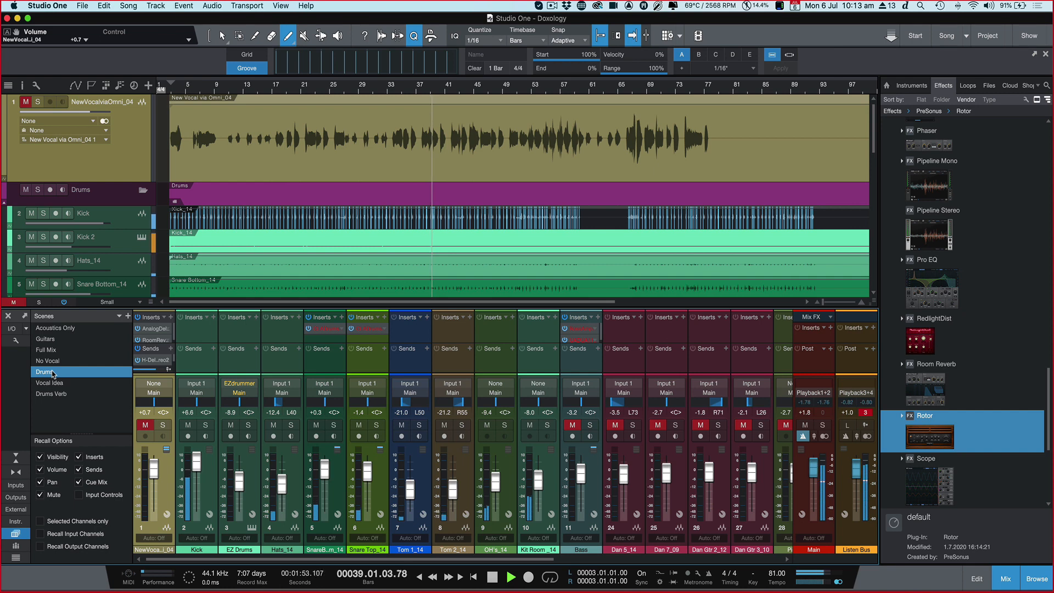
pyautogui.press('space')
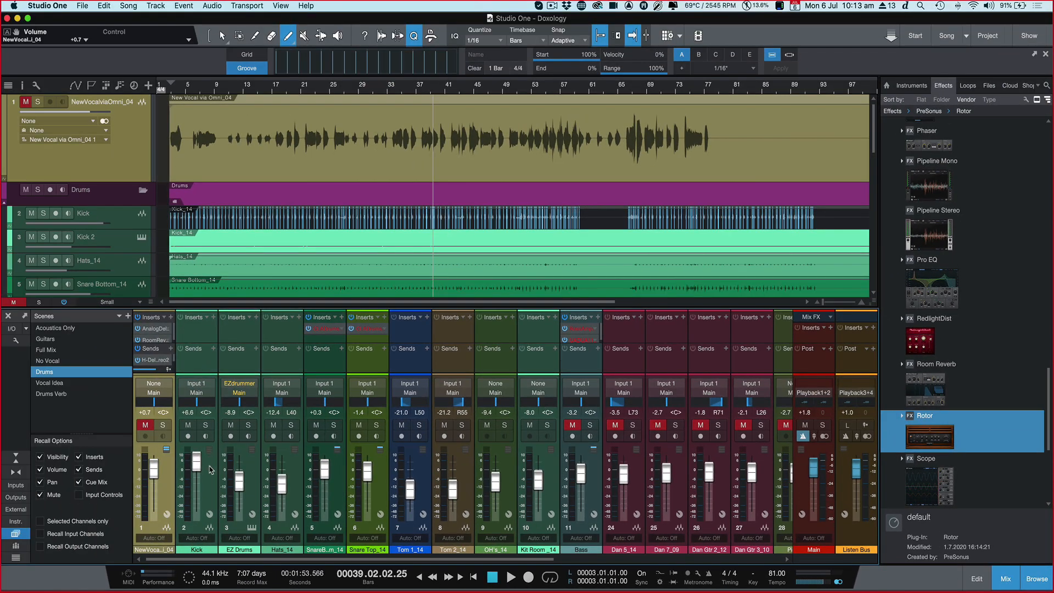
# Step: Select the Kick channel and resume playback with the Drums scene active
pyautogui.rightClick(211, 470)
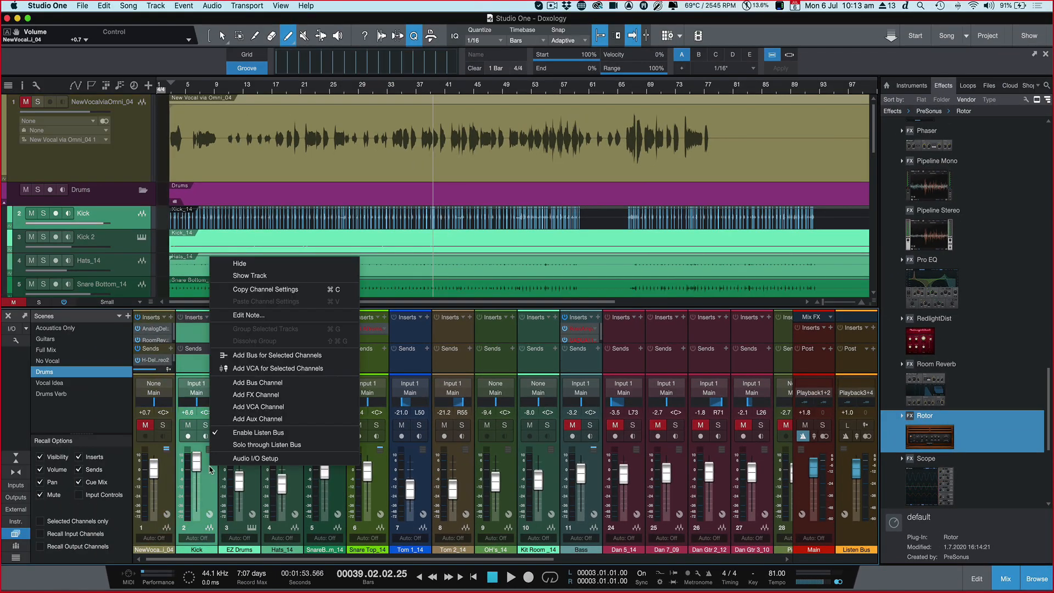
pyautogui.click(211, 472)
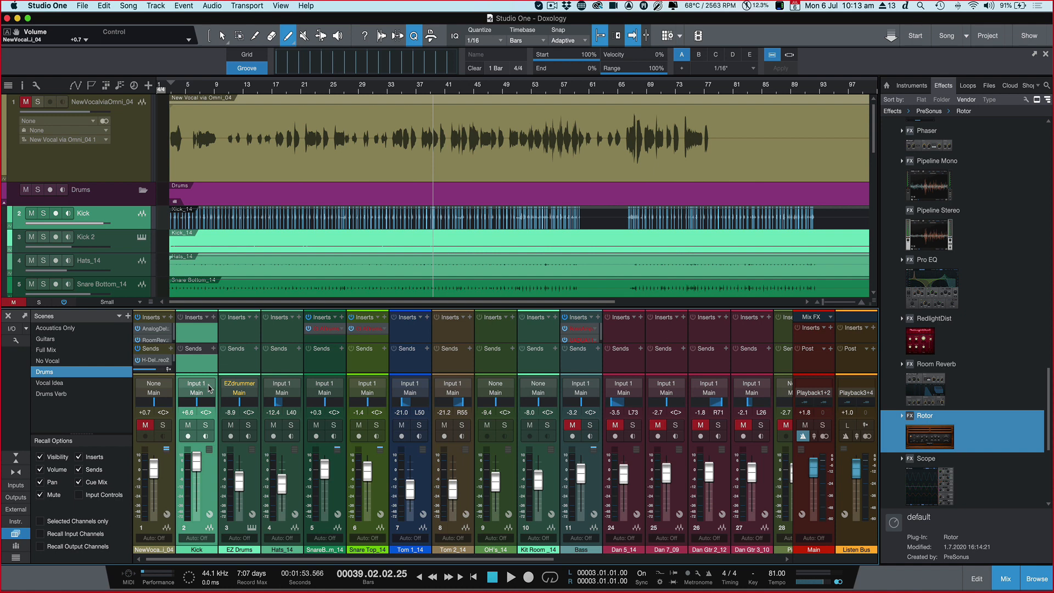
pyautogui.press('space')
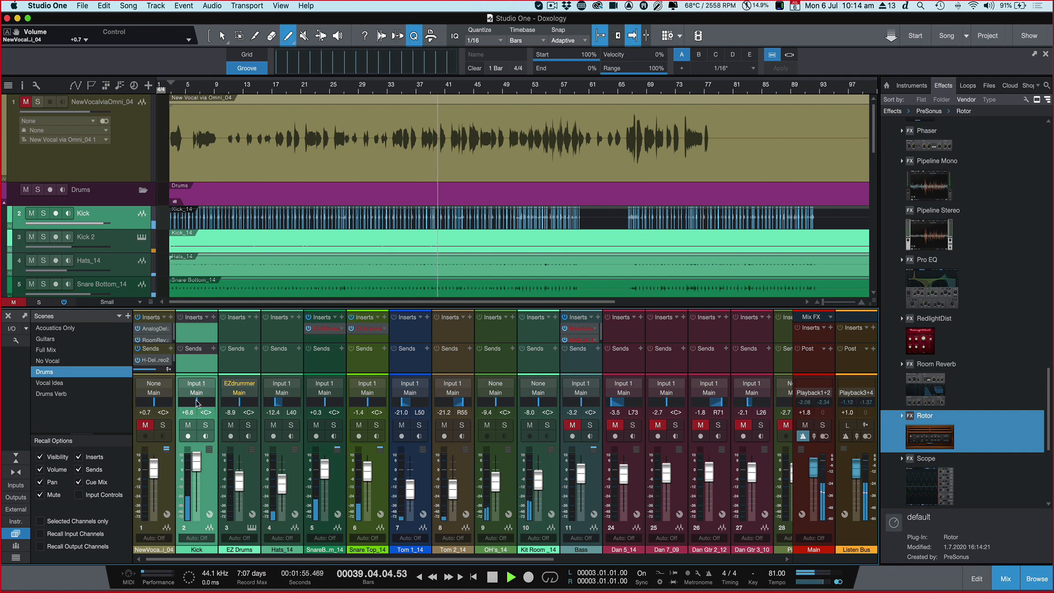
# Step: Audition the Kick channel in solo during playback, and enable Solo through Listen Bus
pyautogui.click(205, 425)
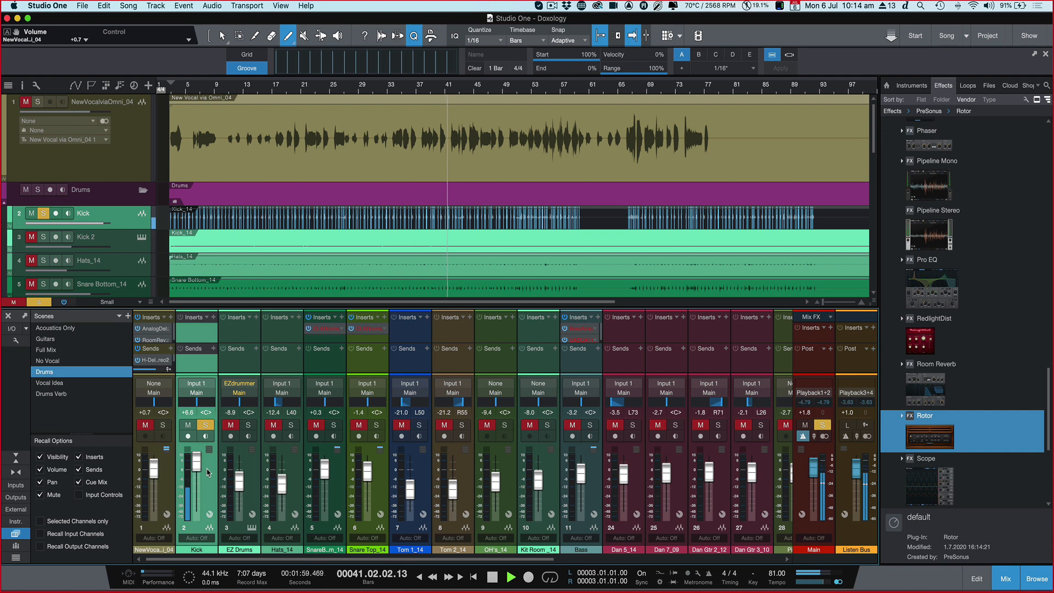
pyautogui.press('space')
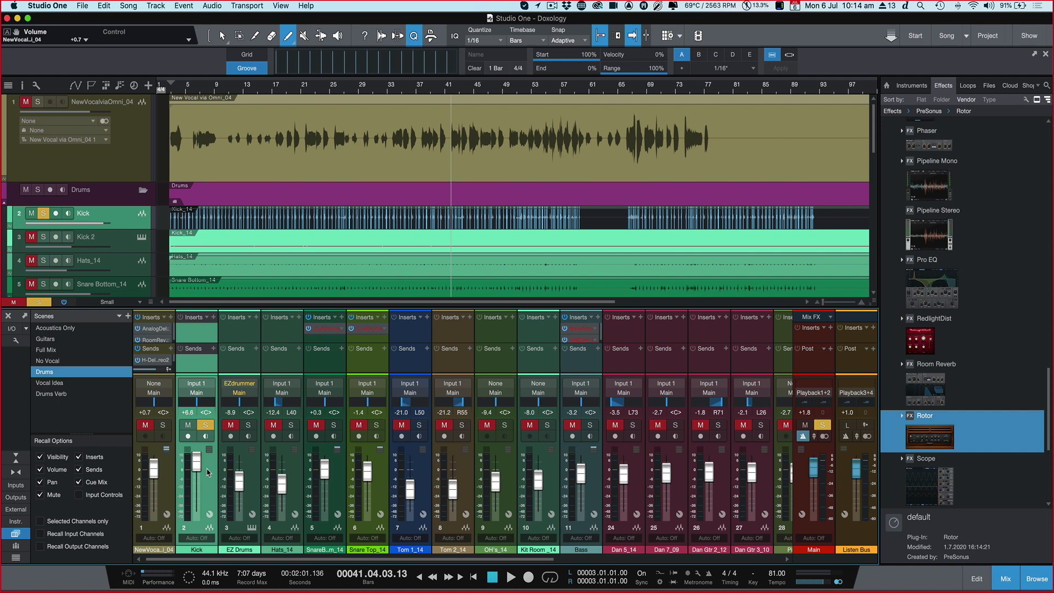
pyautogui.rightClick(208, 470)
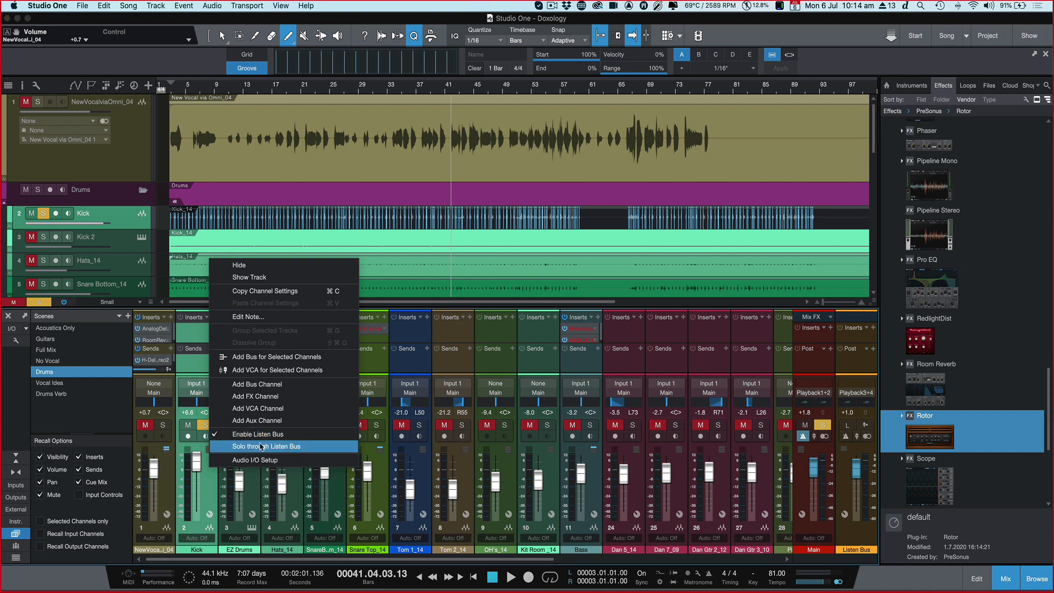
pyautogui.click(260, 445)
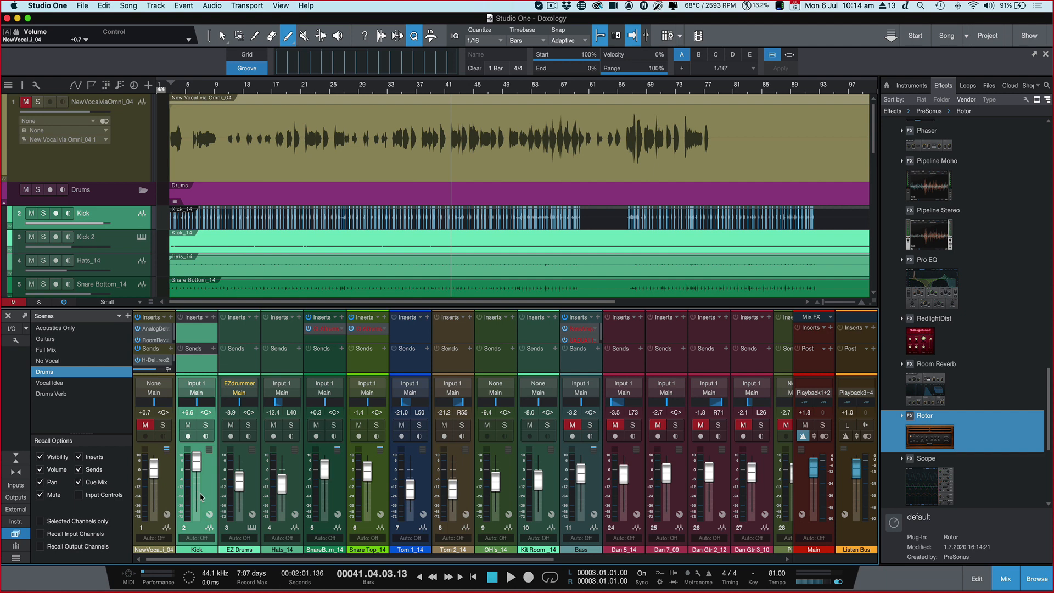
# Step: Toggle the Kick channel's solo during playback to hear it through the Listen Bus, and stop playback
pyautogui.press('space')
pyautogui.click(207, 426)
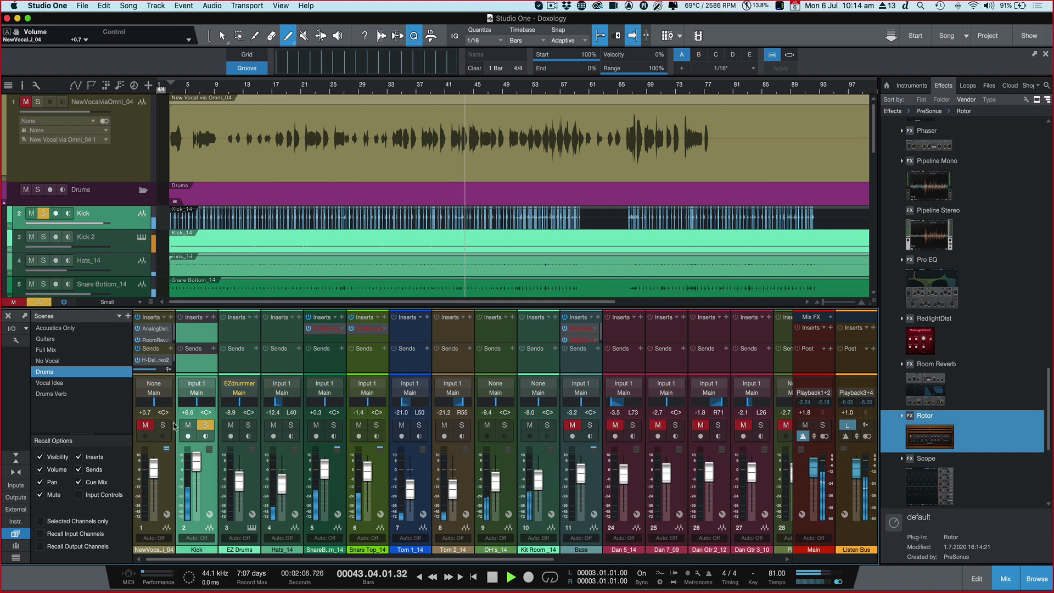
pyautogui.click(205, 426)
pyautogui.click(206, 426)
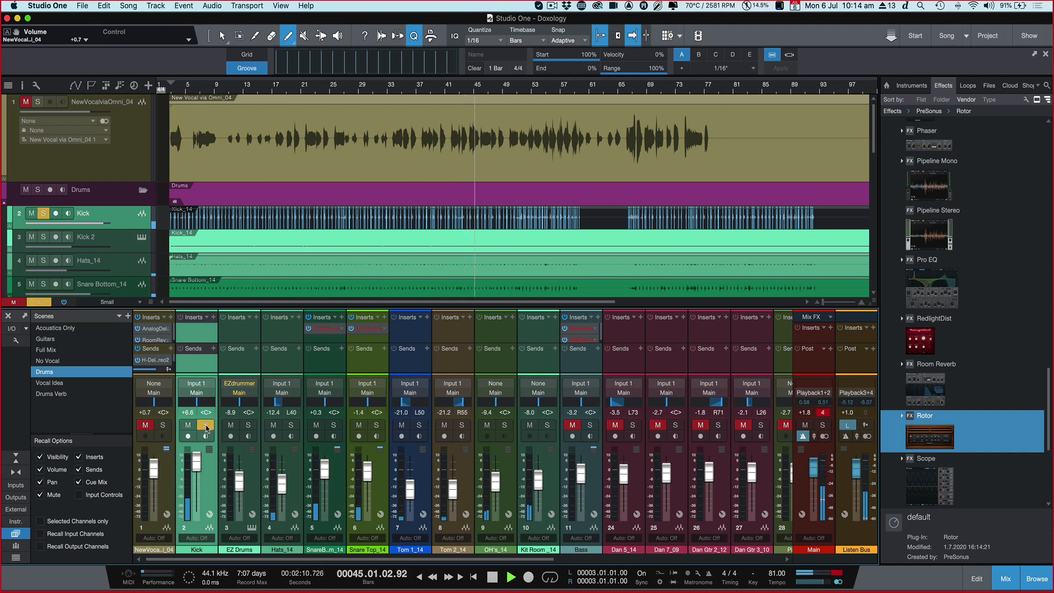
pyautogui.press('space')
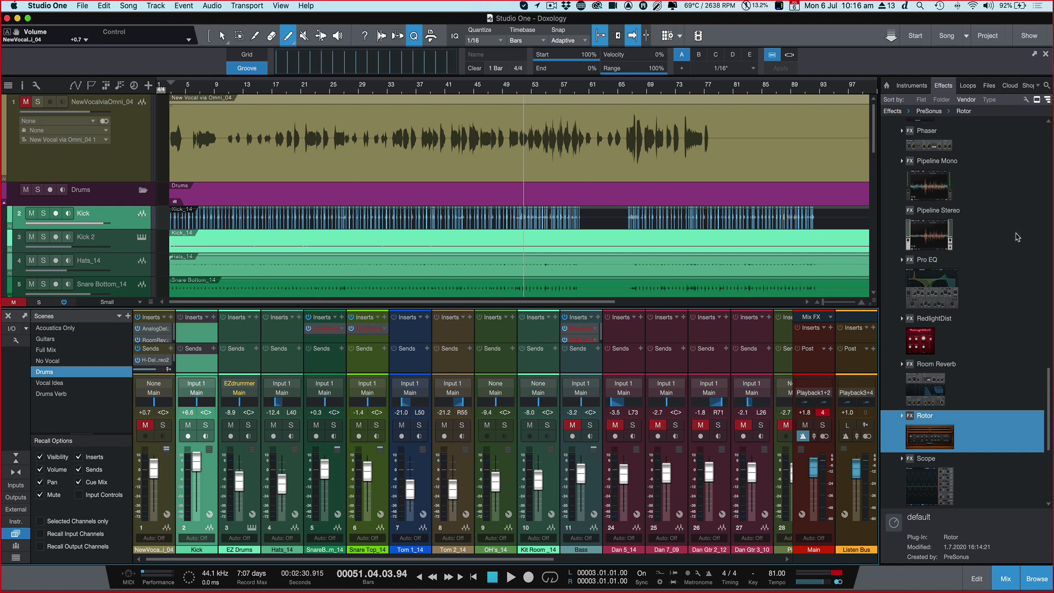
# Step: Add the Juno 60 external instrument as a new track below Acoustic R in the arrangement
pyautogui.scroll(10, 1016, 237)
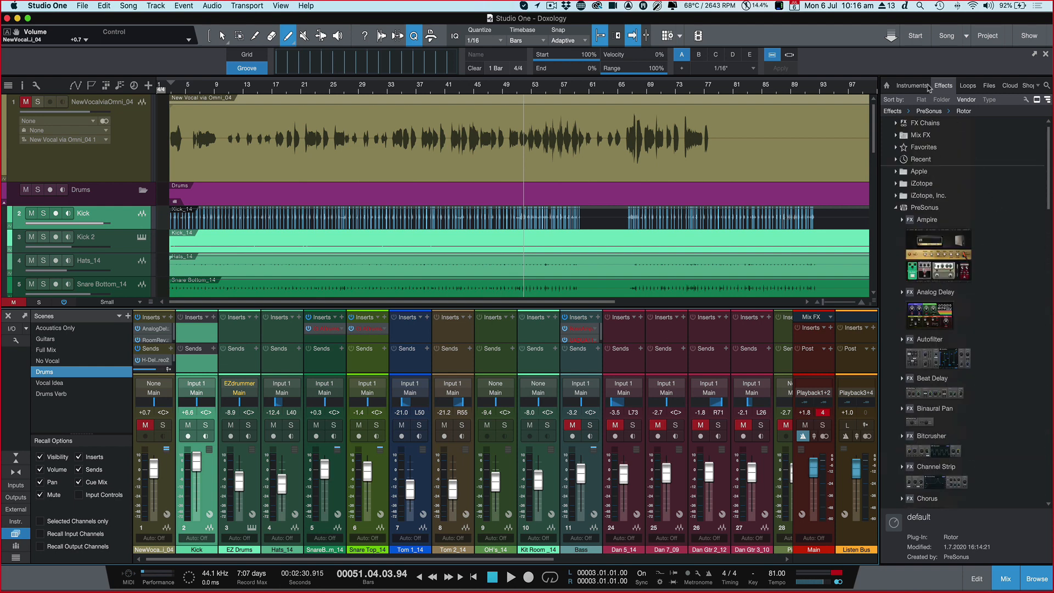
pyautogui.click(912, 86)
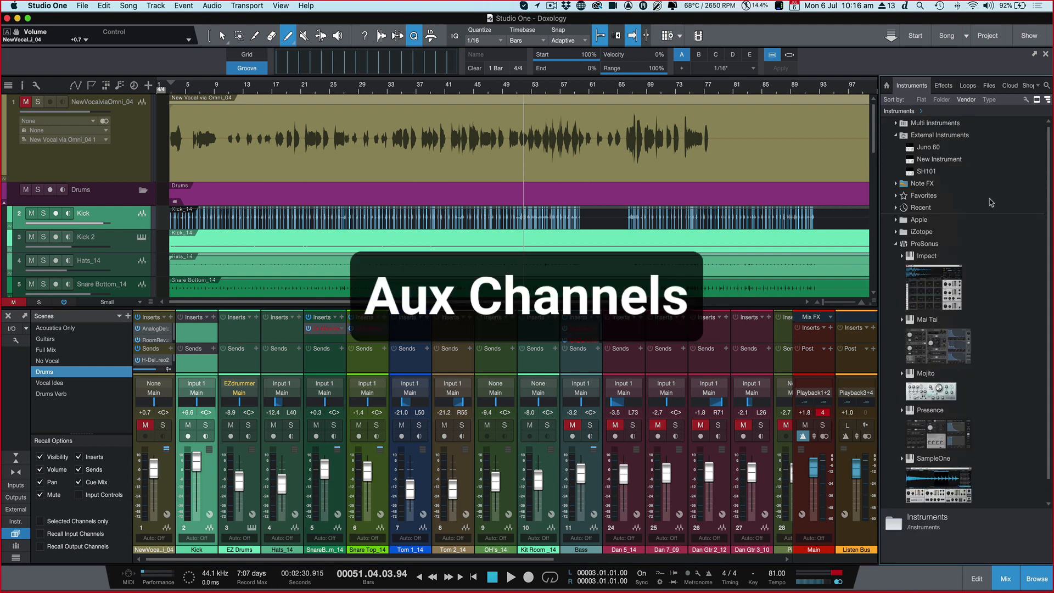
pyautogui.click(927, 148)
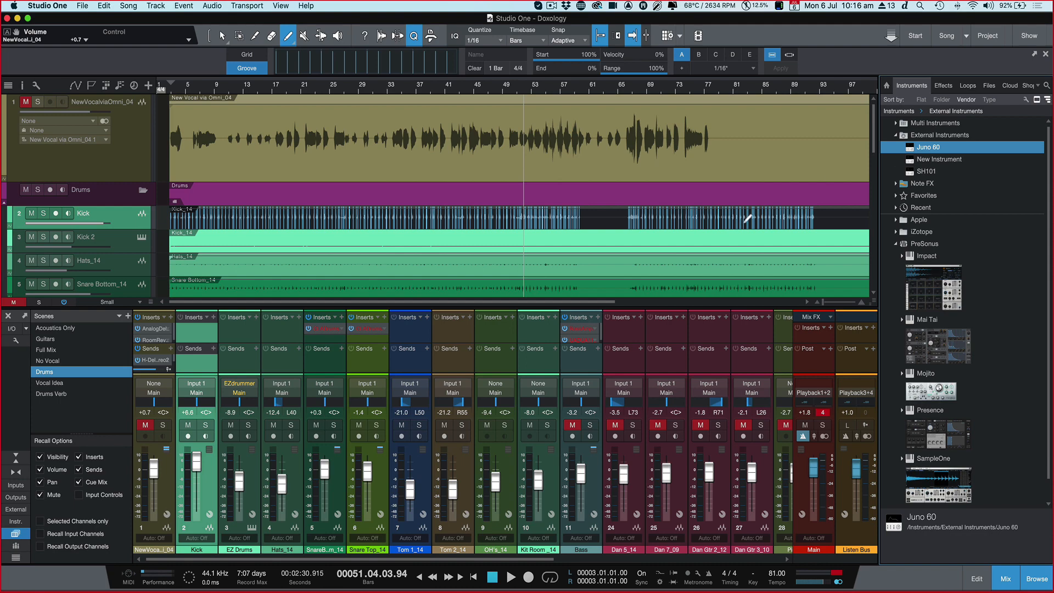
pyautogui.scroll(-15, 751, 220)
pyautogui.scroll(-1, 891, 180)
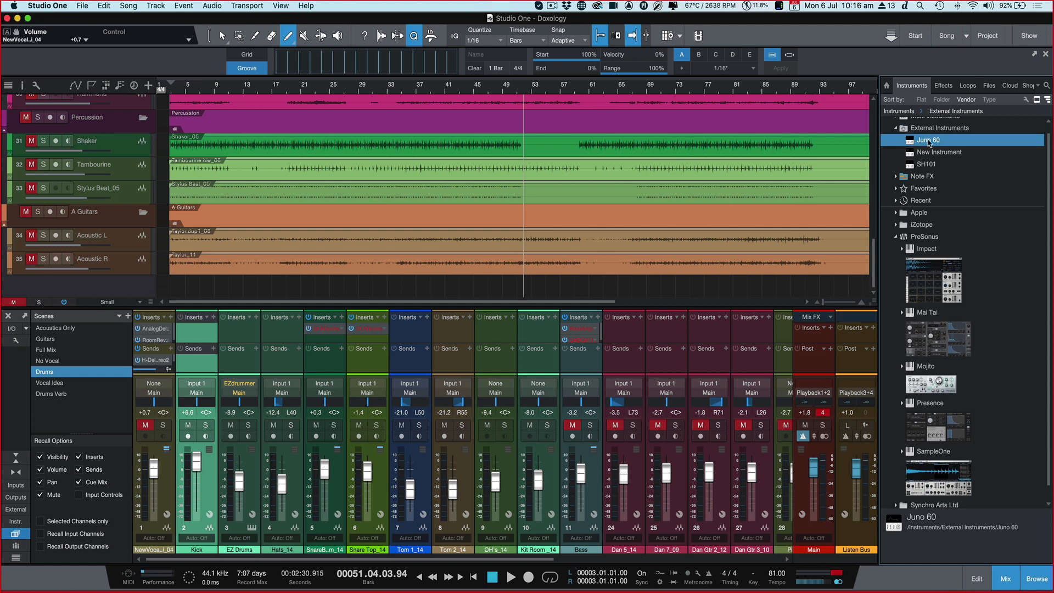
pyautogui.scroll(1, 931, 156)
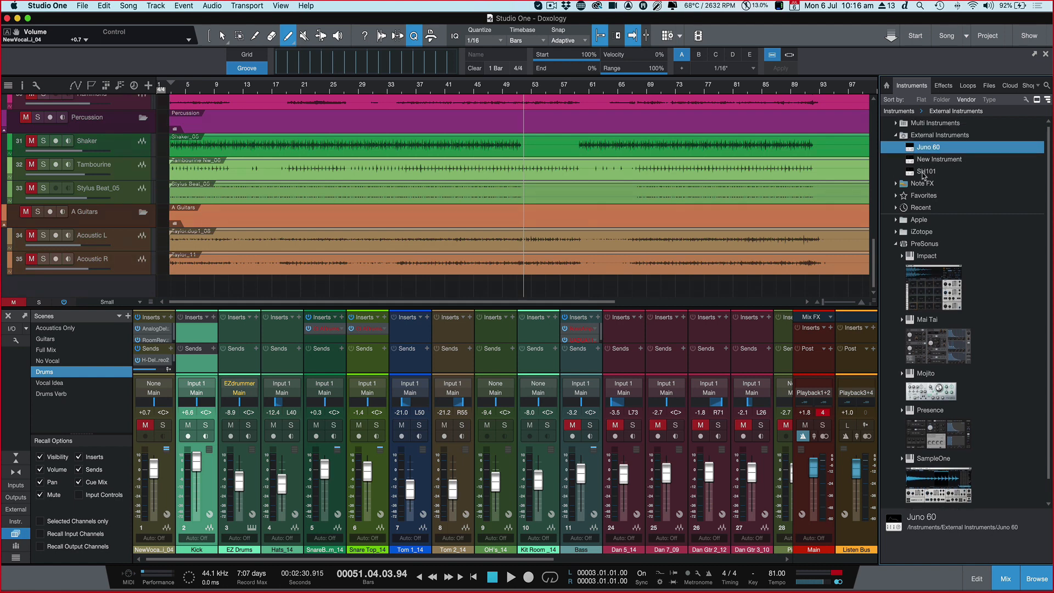
pyautogui.click(924, 173)
pyautogui.click(918, 149)
pyautogui.moveTo(910, 149); pyautogui.dragTo(730, 289)
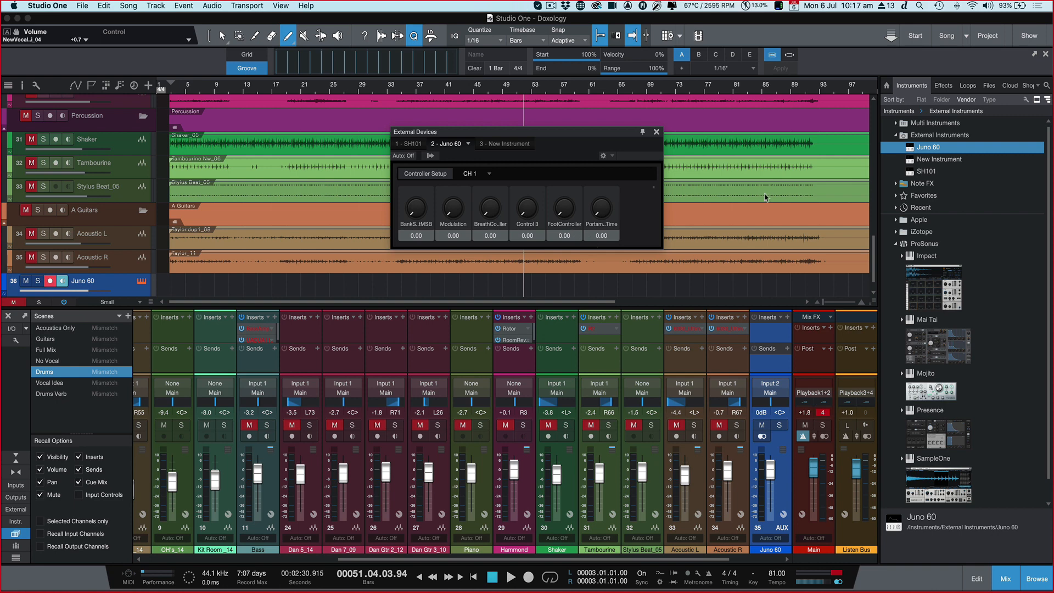
# Step: Place the SH101 external instrument on the new instrument track, and replace it with Juno 60
pyautogui.moveTo(914, 172); pyautogui.dragTo(727, 289)
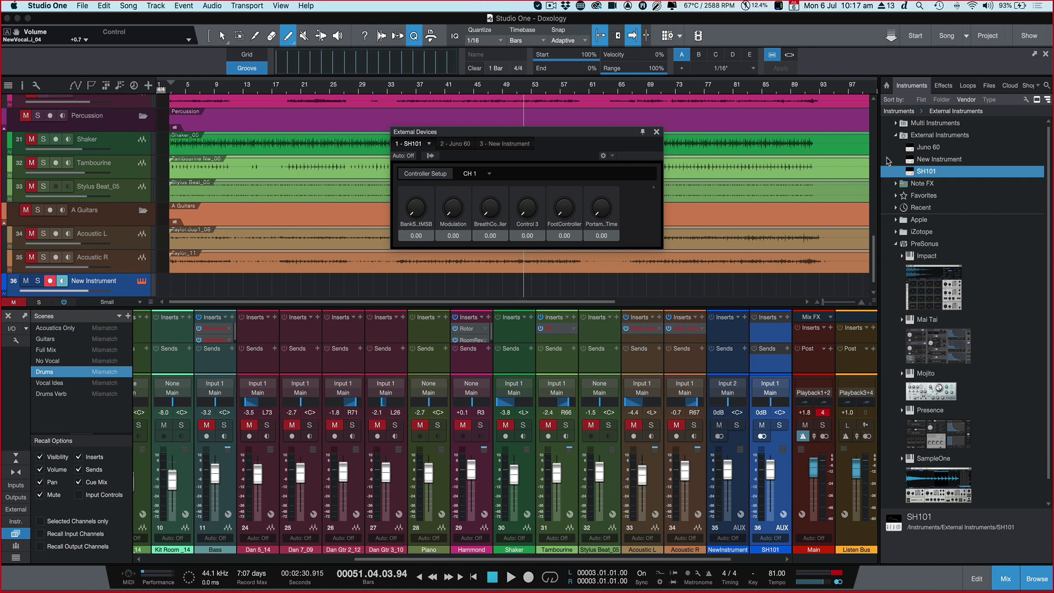
pyautogui.click(908, 148)
pyautogui.moveTo(796, 218); pyautogui.dragTo(732, 281)
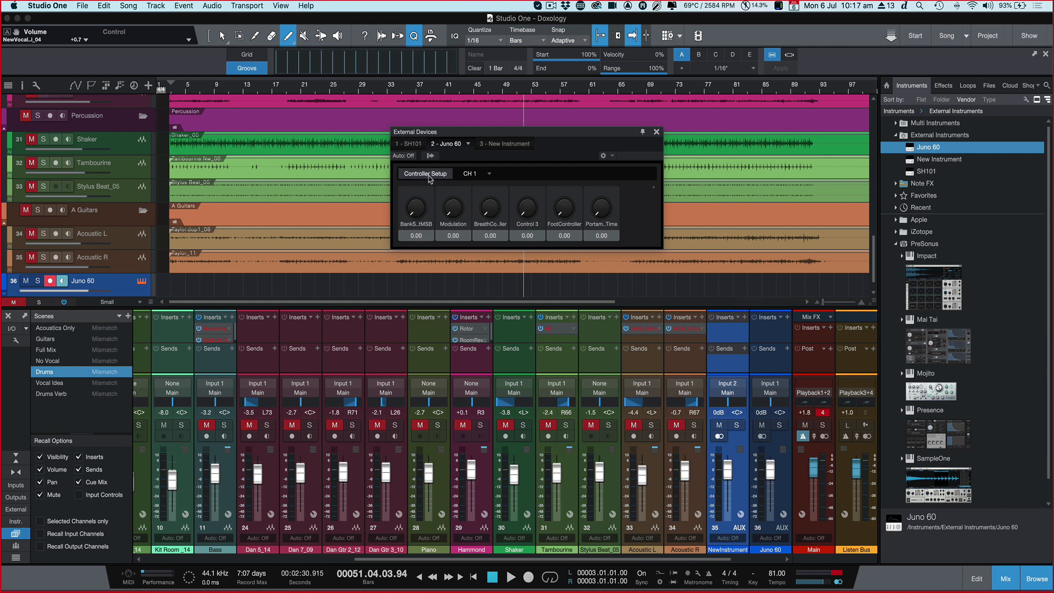
# Step: Inspect the Juno 60 device settings and its Receive From options, cancel, and close the External Devices window
pyautogui.rightClick(913, 148)
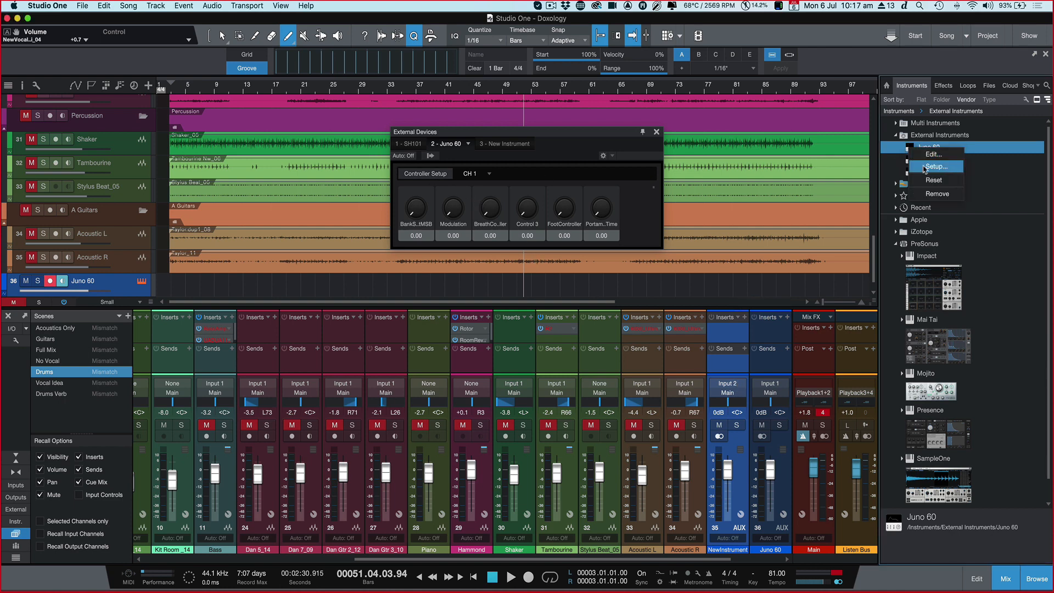
pyautogui.click(921, 155)
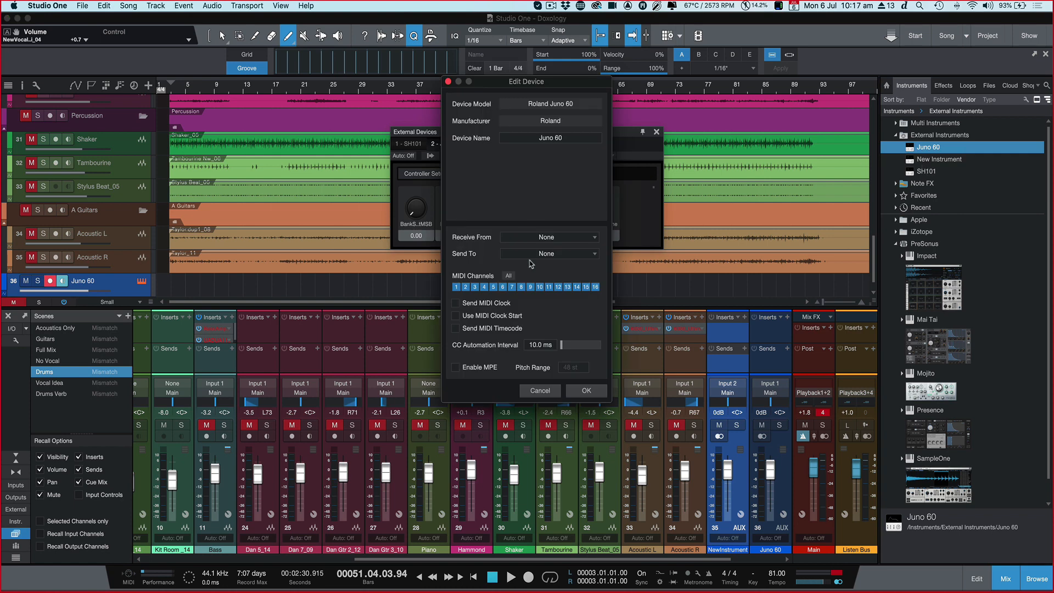
pyautogui.click(535, 242)
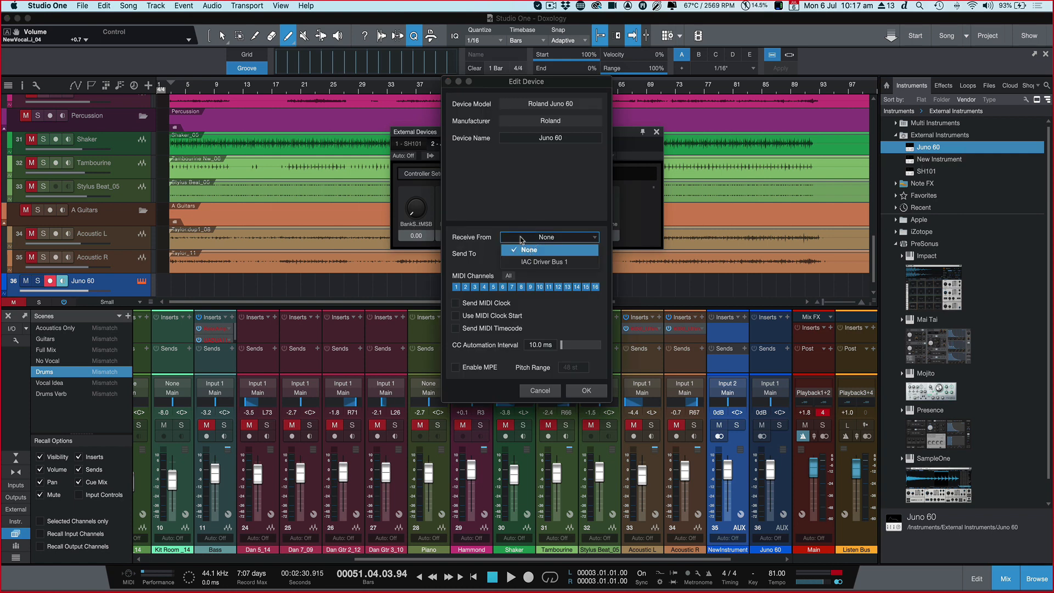
pyautogui.click(516, 227)
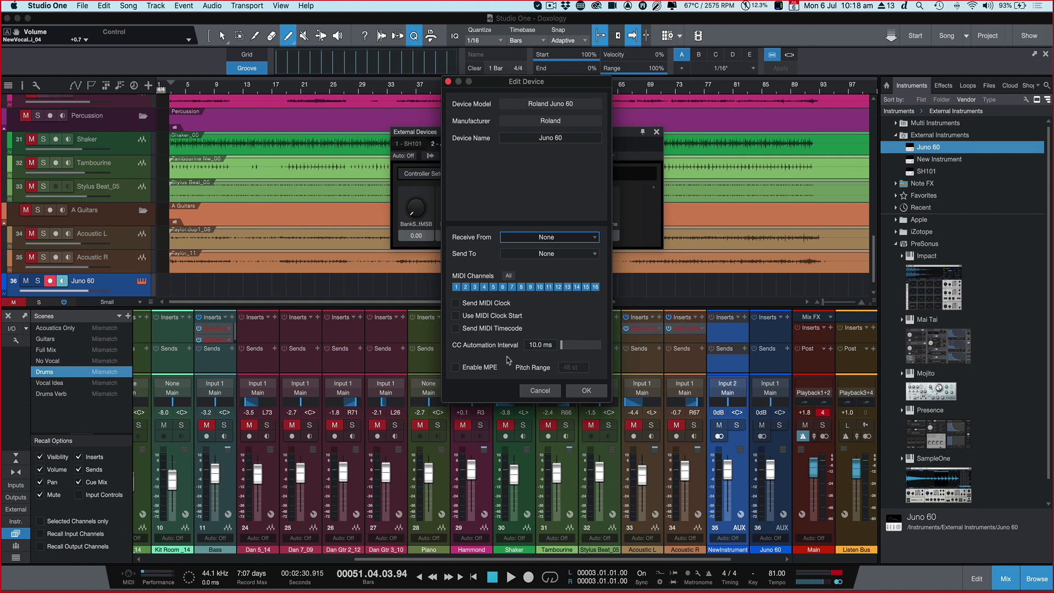
pyautogui.click(538, 390)
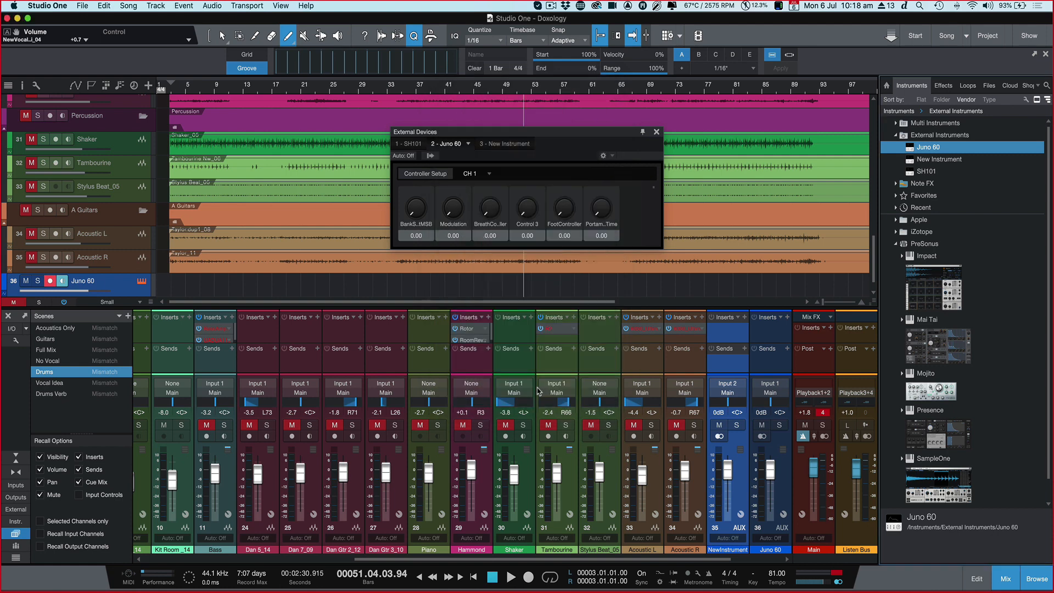
pyautogui.click(655, 131)
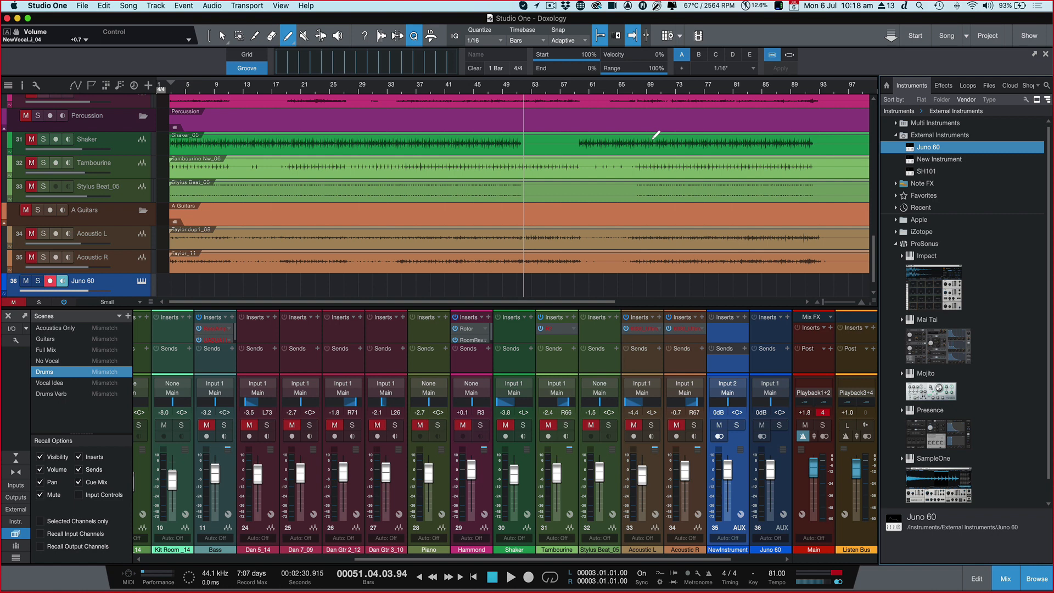
# Step: Examine the Synchronization preferences, including the MIDI Time Code device choices, without changing them
pyautogui.click(643, 584)
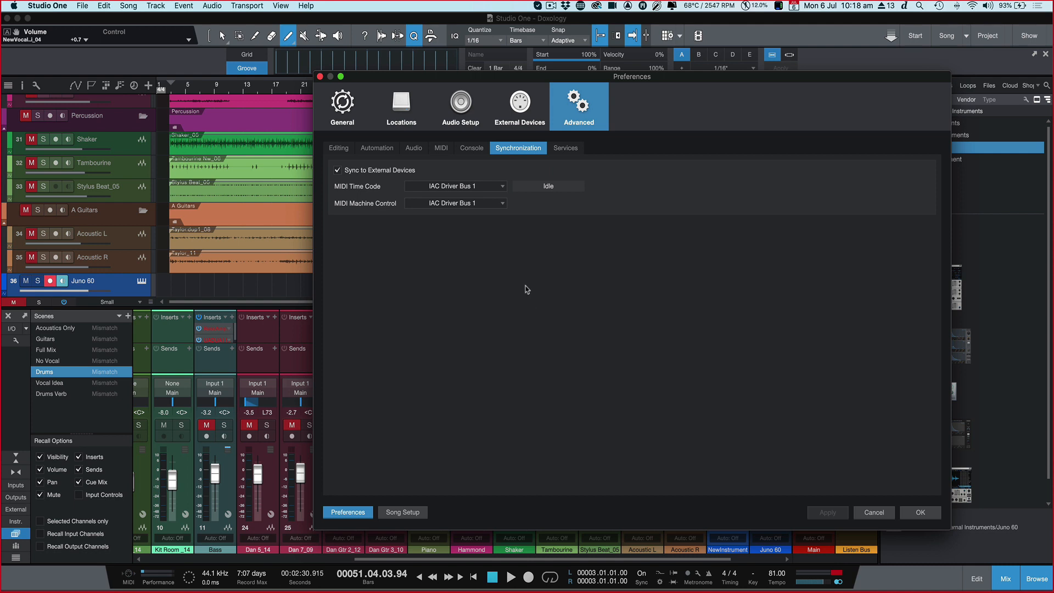
pyautogui.click(483, 188)
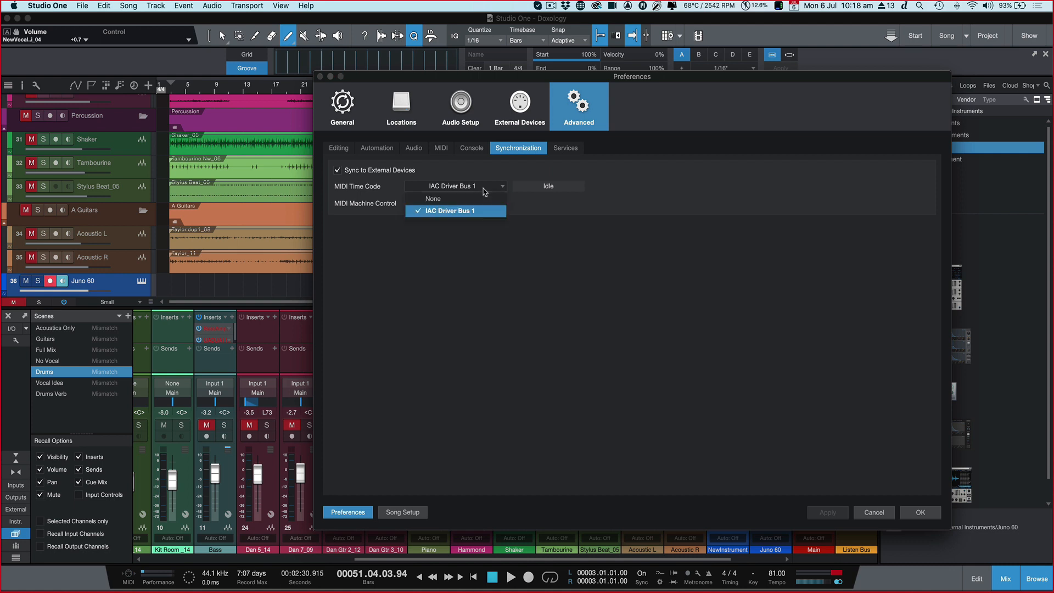
pyautogui.click(484, 189)
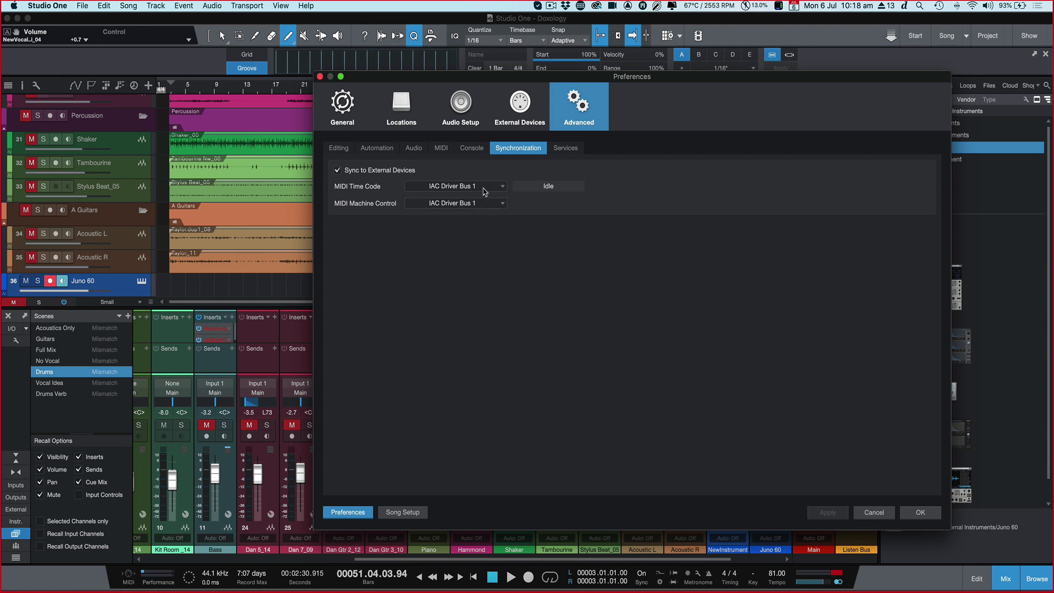
pyautogui.click(922, 516)
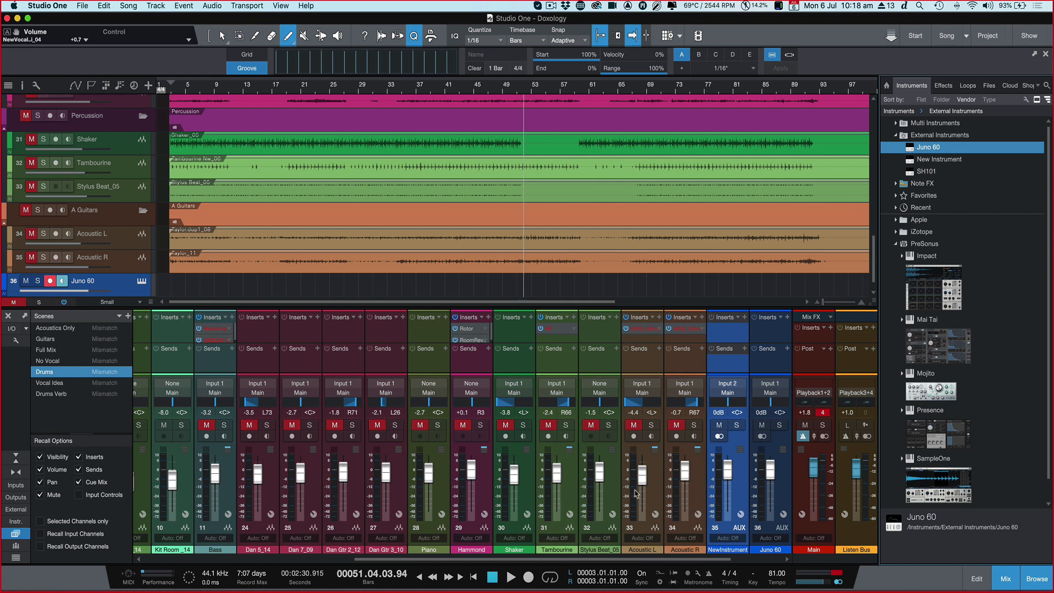
pyautogui.click(642, 583)
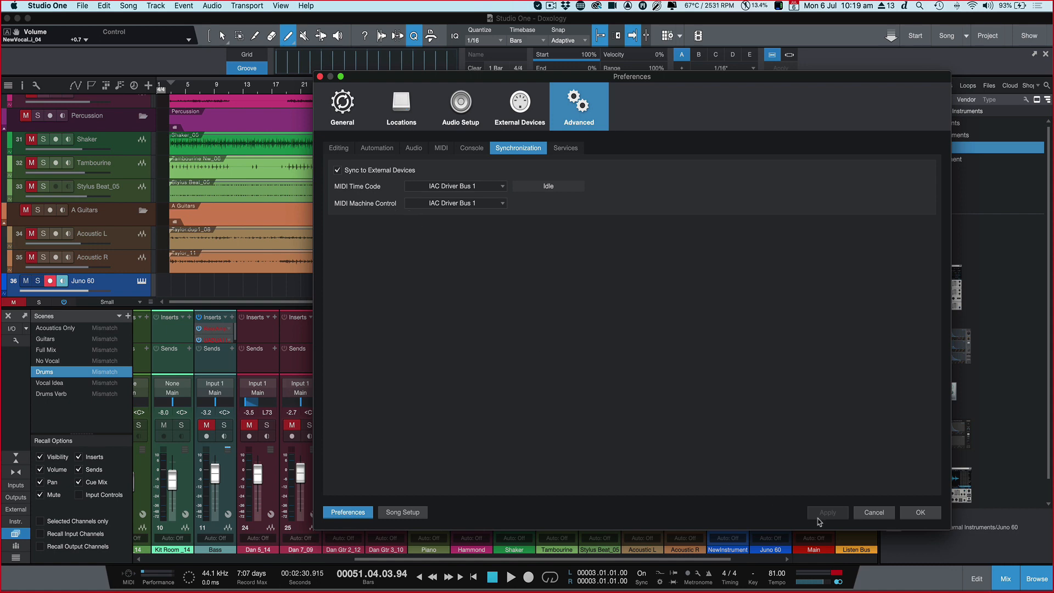
pyautogui.click(916, 513)
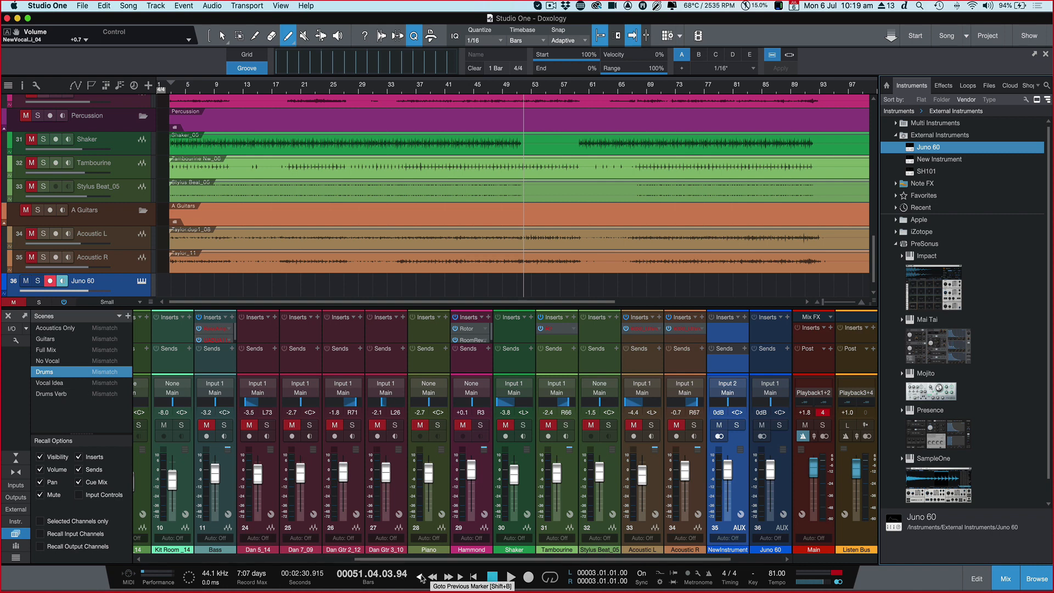
# Step: Recall the Vocal Idea, Full Mix, Guitars and Acoustics Only scenes one after another
pyautogui.click(57, 385)
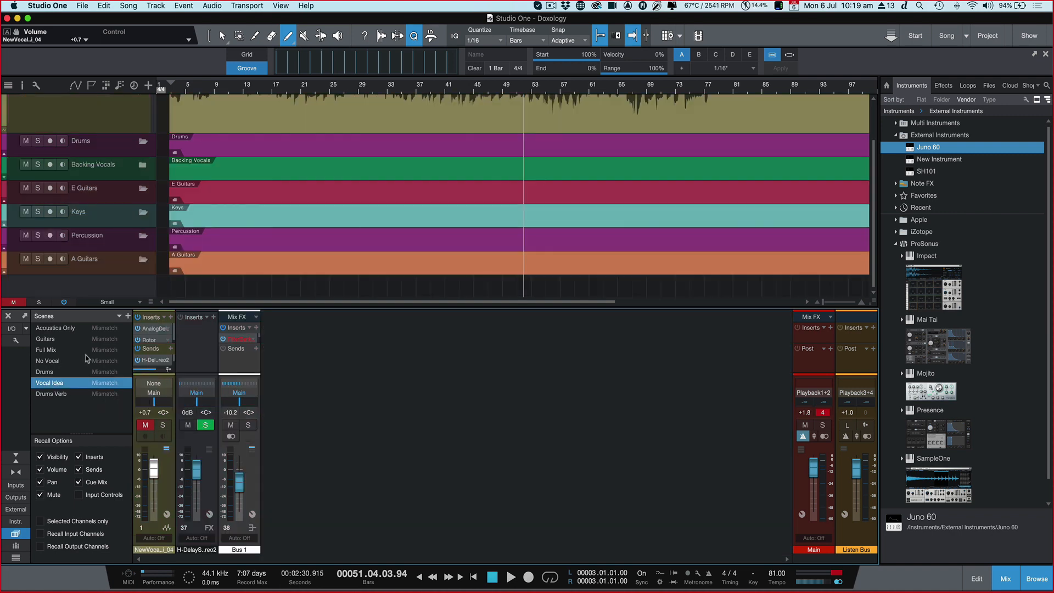
pyautogui.click(57, 349)
pyautogui.click(57, 340)
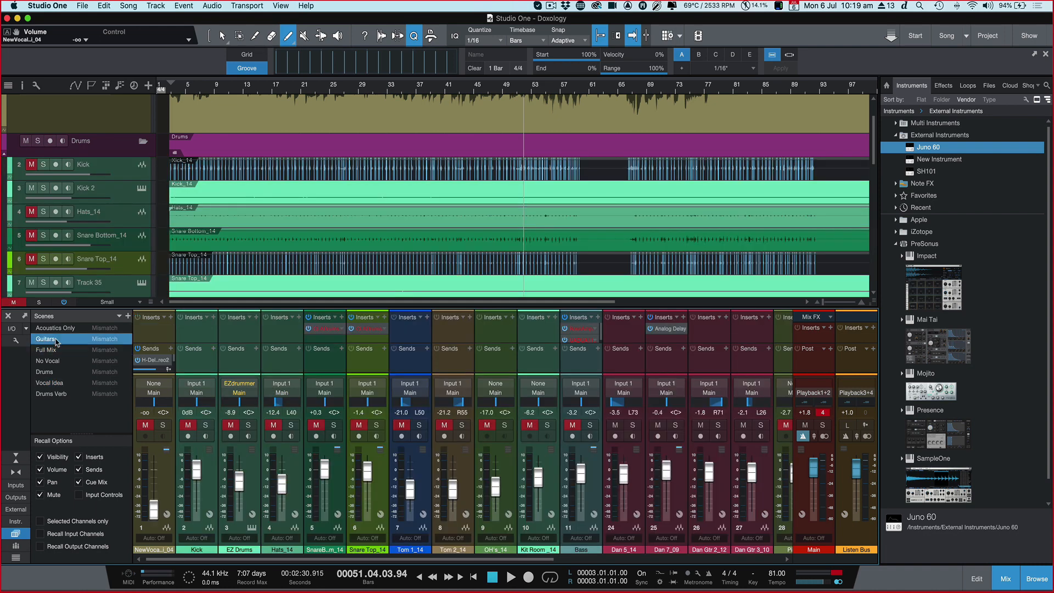
pyautogui.click(56, 328)
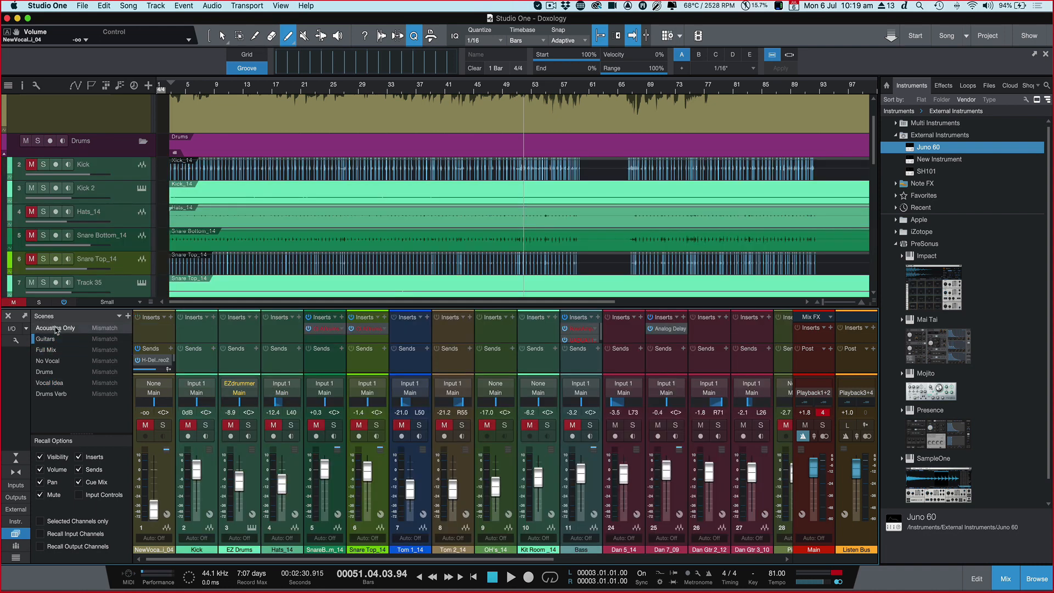
pyautogui.click(56, 328)
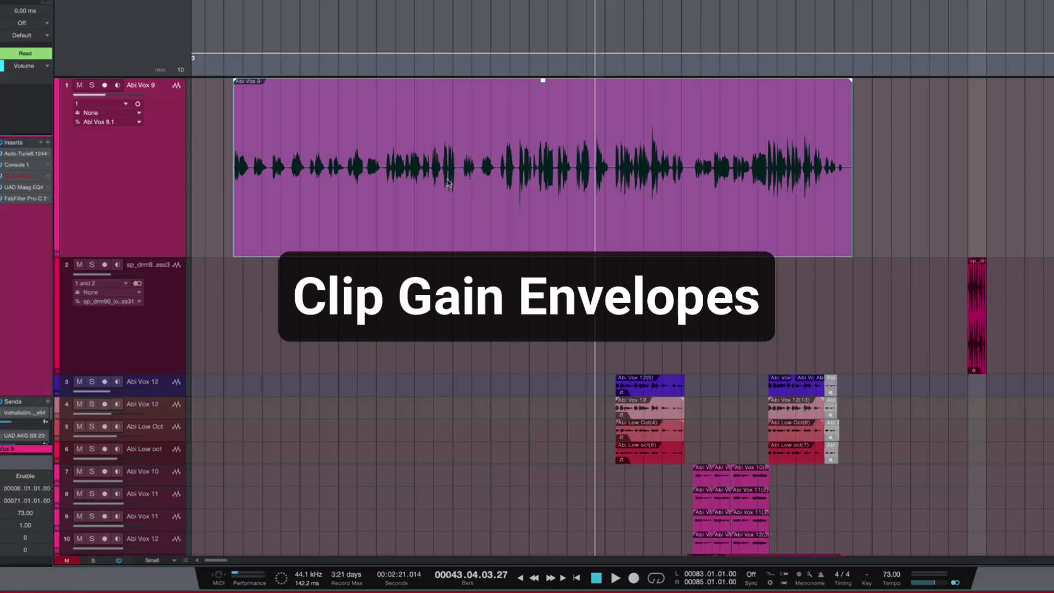
# Step: Enable the gain envelope on the Abi Vox 9 event and place the playback cursor near bar 13
pyautogui.rightClick(448, 183)
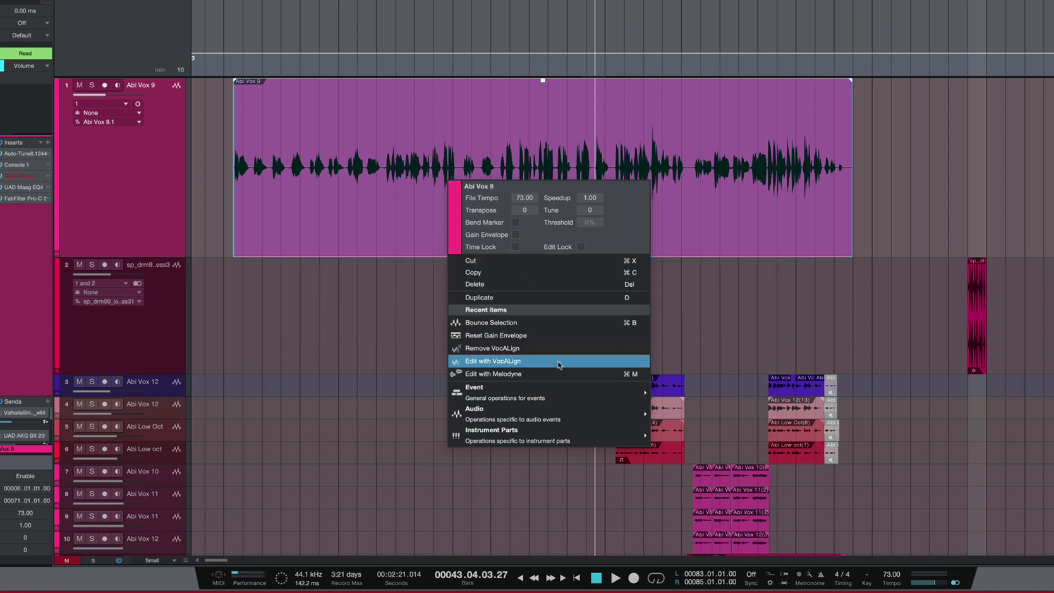
pyautogui.click(516, 236)
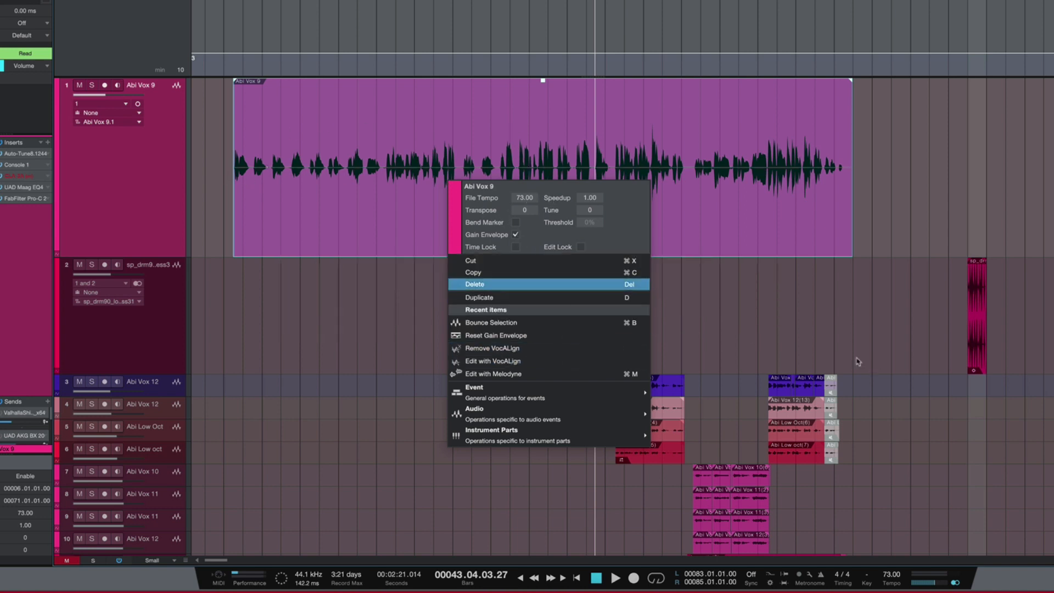
pyautogui.click(774, 324)
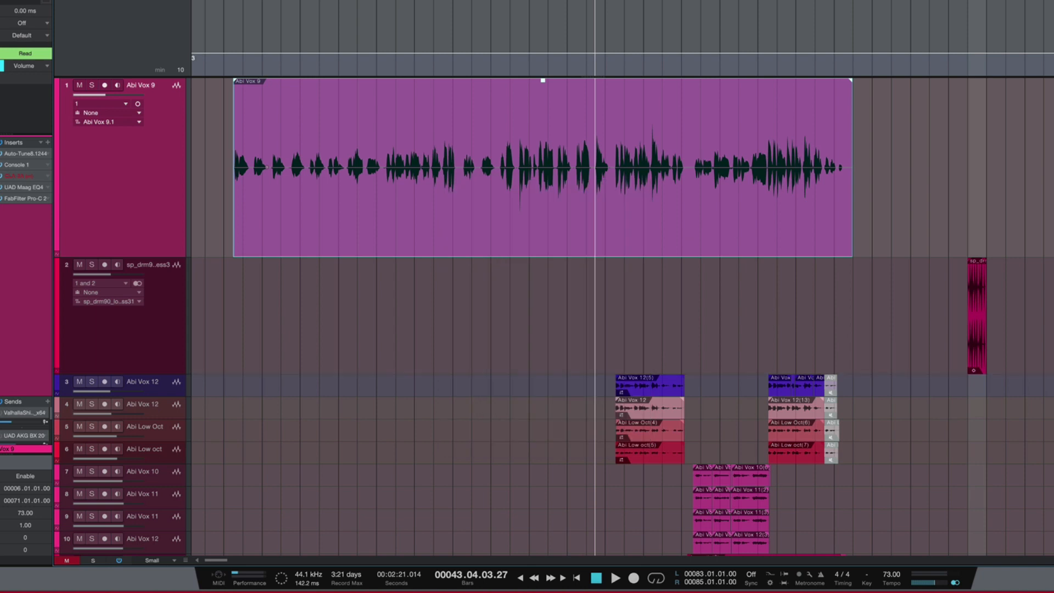
pyautogui.moveTo(267, 164); pyautogui.dragTo(347, 155)
pyautogui.click(306, 166)
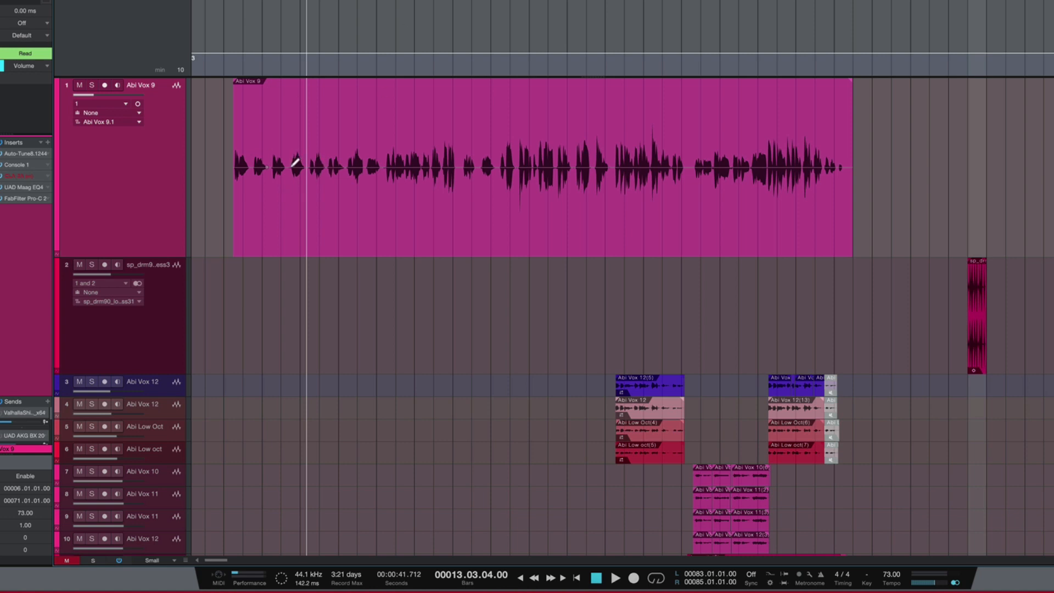
# Step: Try freehand gain curves along the early phrases of the Abi Vox 9 event, and undo them
pyautogui.moveTo(287, 167)
pyautogui.mouseDown()
pyautogui.moveTo(301, 158)
pyautogui.moveTo(332, 183)
pyautogui.moveTo(361, 160)
pyautogui.moveTo(372, 178)
pyautogui.moveTo(392, 152)
pyautogui.moveTo(386, 165)
pyautogui.moveTo(395, 99)
pyautogui.moveTo(409, 200)
pyautogui.moveTo(421, 183)
pyautogui.mouseUp()
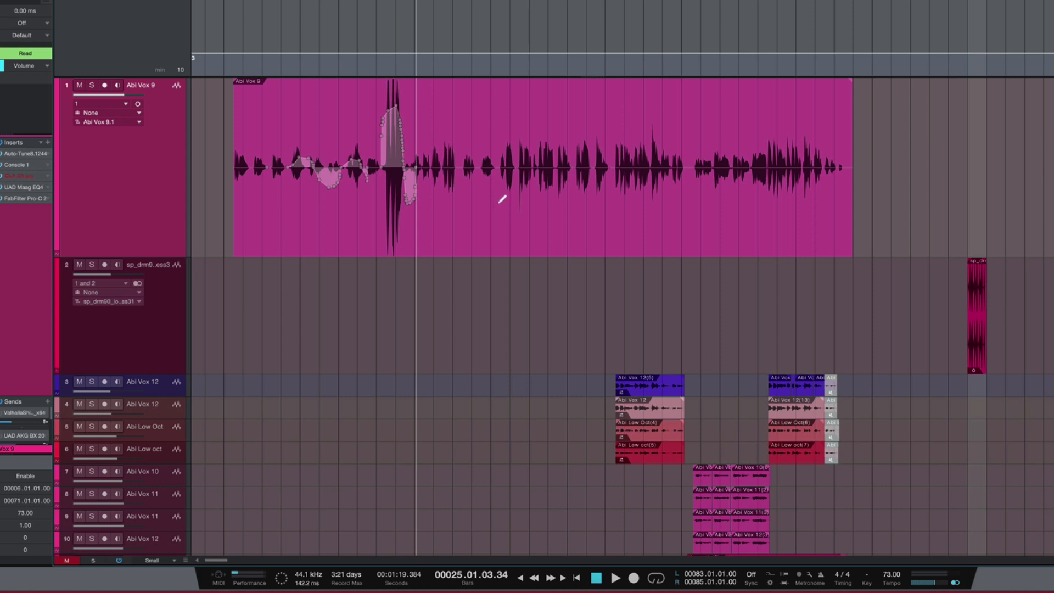
pyautogui.hotkey('ctrl', 'z')
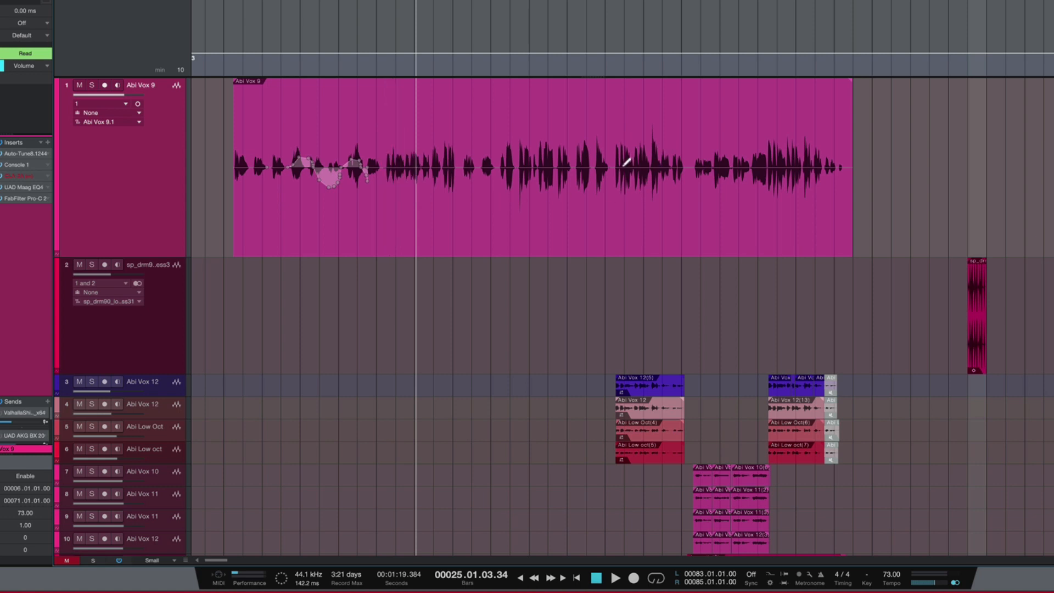
pyautogui.hotkey('ctrl', 'z')
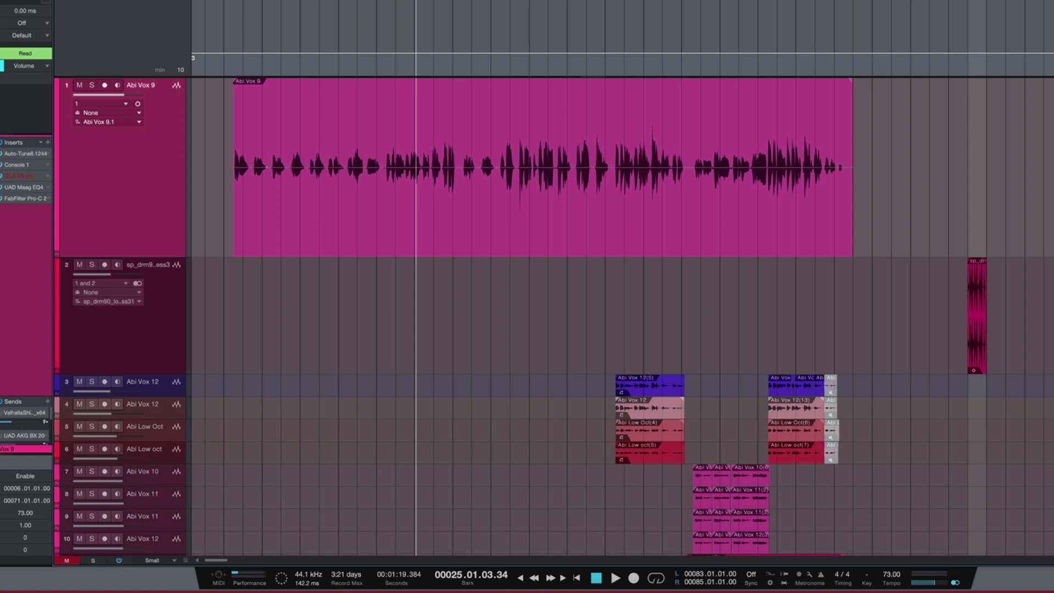
# Step: Try lowering the gain of a selected range in the first half of the Abi Vox 9 event, and undo it
pyautogui.moveTo(349, 131); pyautogui.dragTo(426, 136)
pyautogui.moveTo(347, 154); pyautogui.dragTo(395, 213)
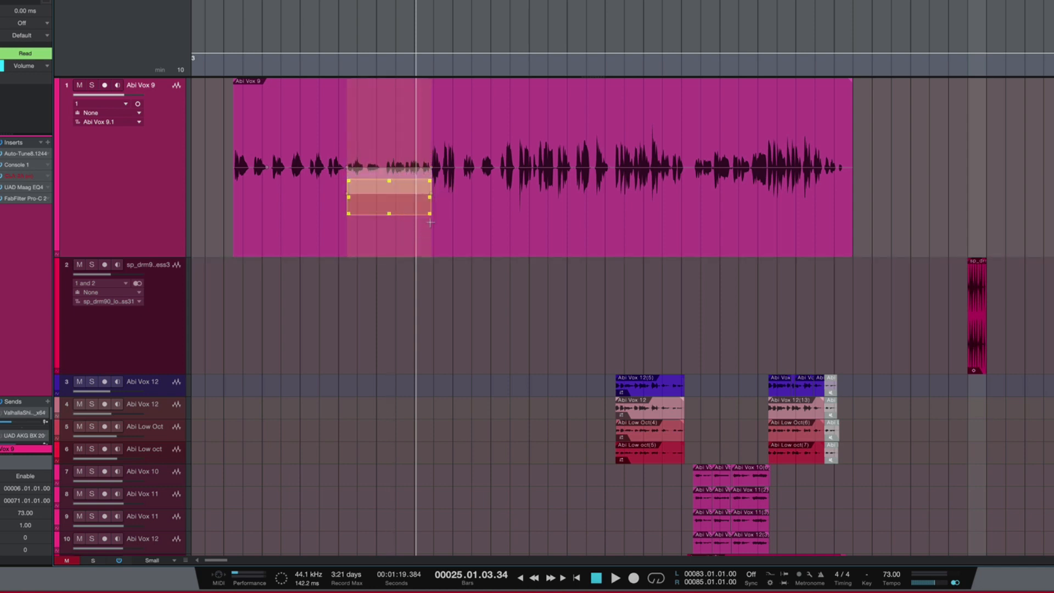
pyautogui.hotkey('ctrl', 'z')
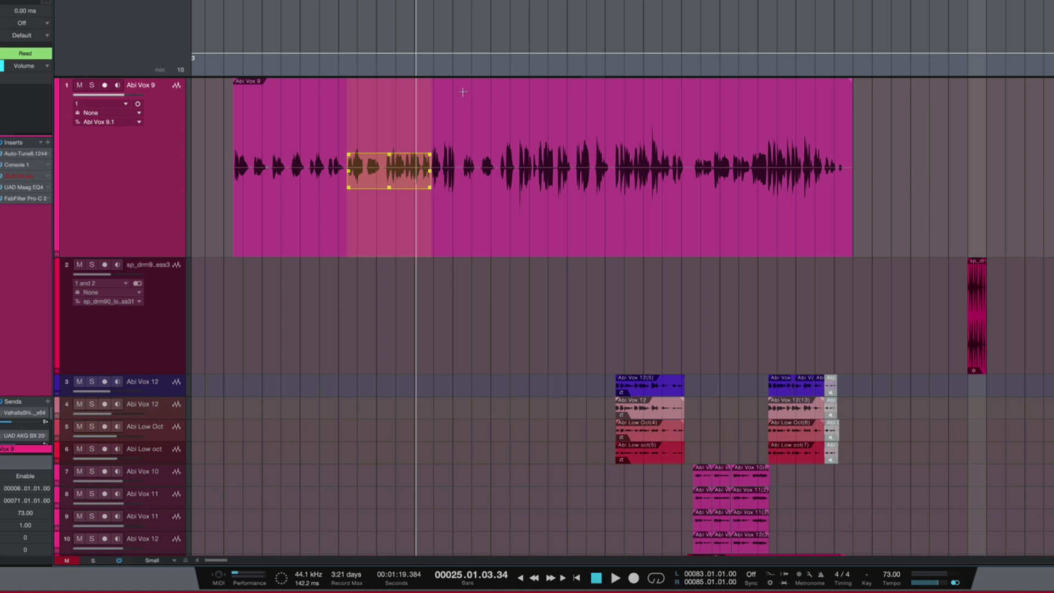
# Step: Play the Abi Vox 9 phrase from about bar 12 beat 2 to listen to its quiet tail
pyautogui.click(293, 2)
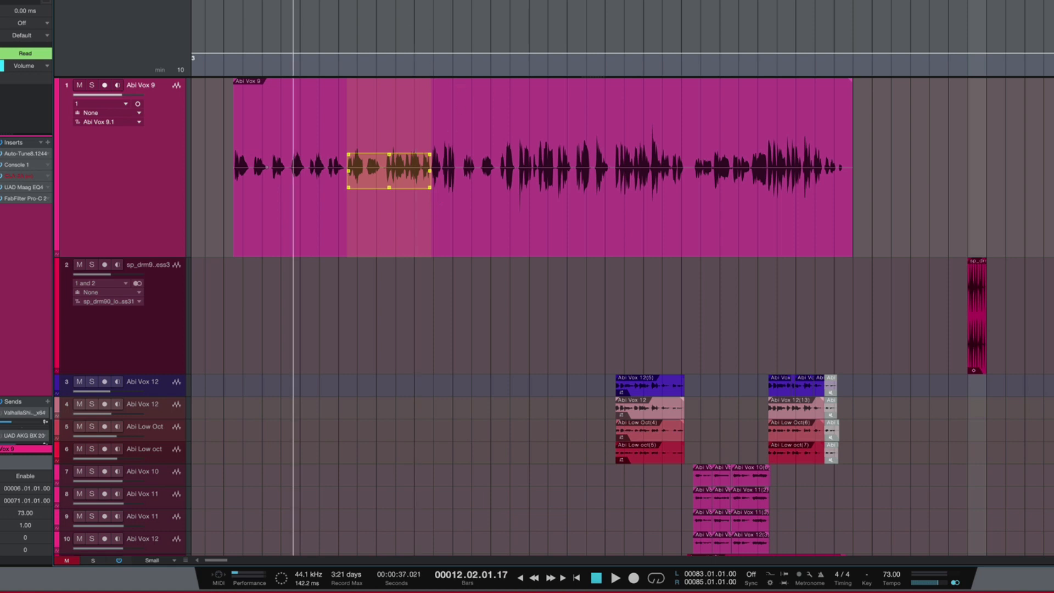
pyautogui.press('e')
pyautogui.press('e')
pyautogui.press('e')
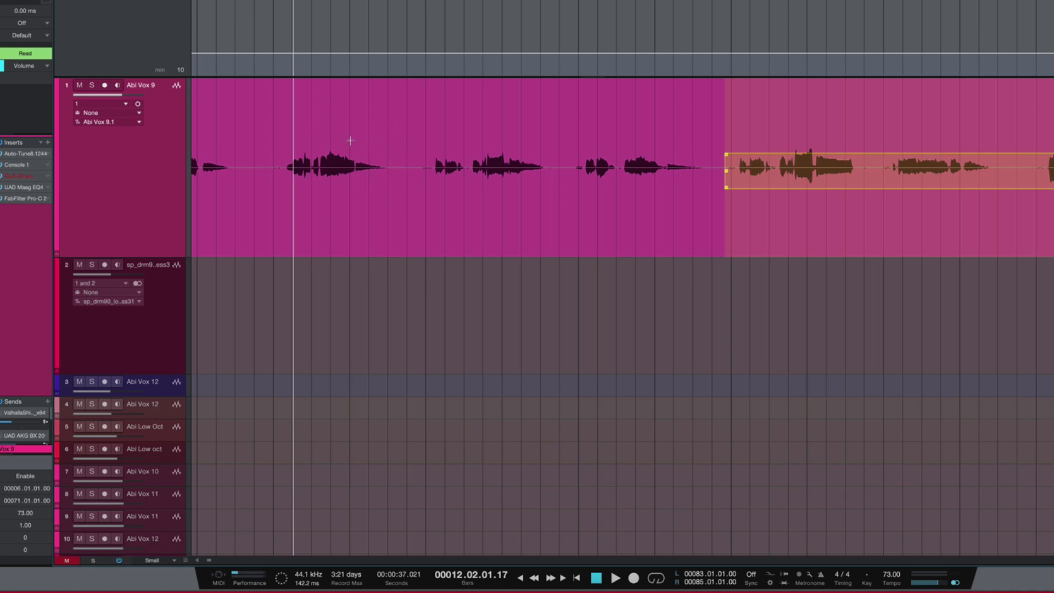
pyautogui.press('space')
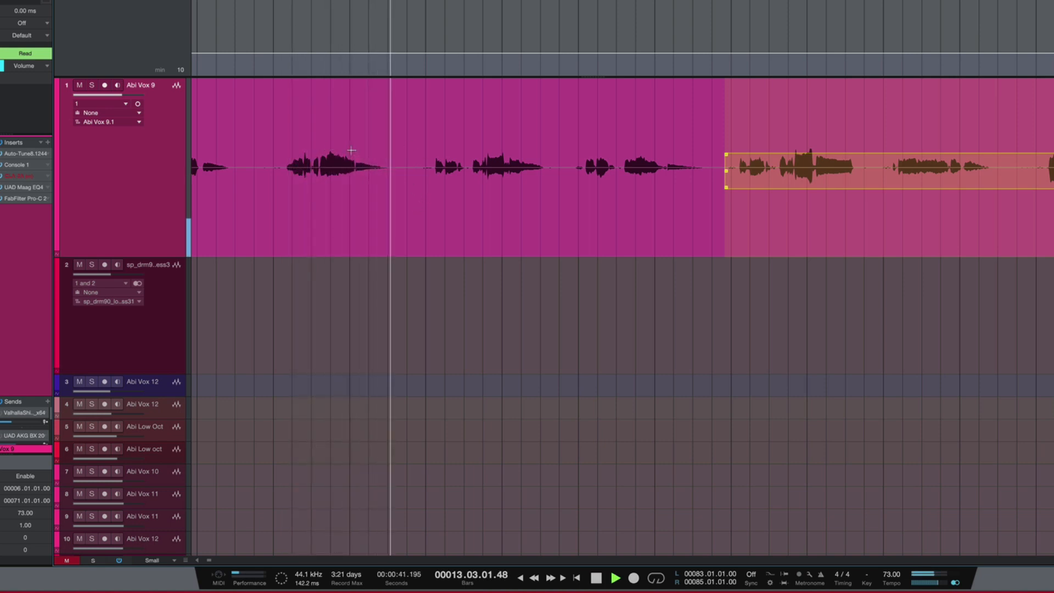
pyautogui.press('space')
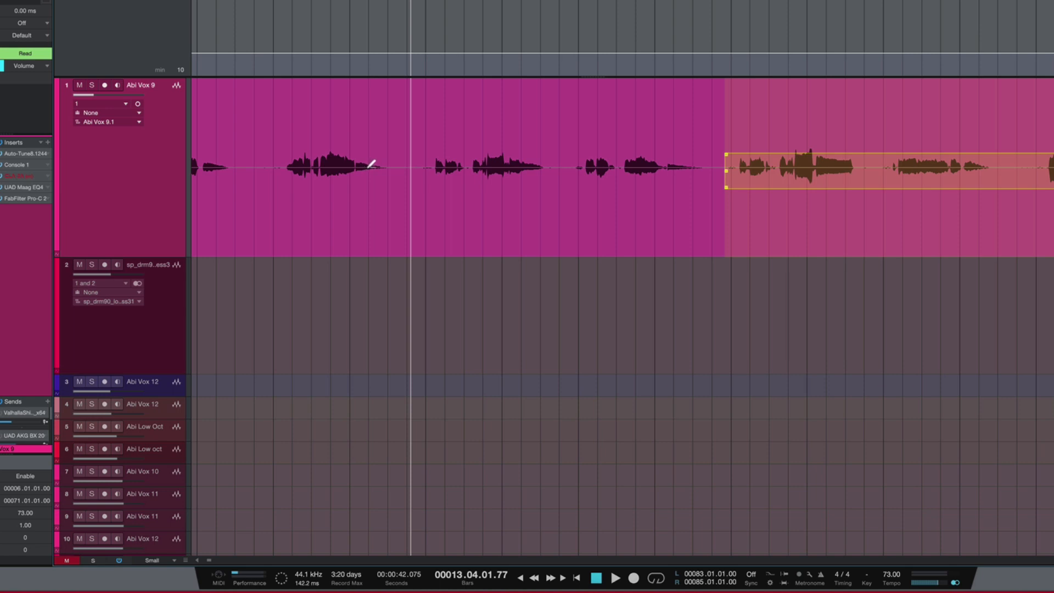
# Step: Try a rising gain ramp over the tail of the bar 13 phrase, audition it with Abi Vox 9 soloed, and undo the ramp
pyautogui.moveTo(368, 165); pyautogui.dragTo(418, 110)
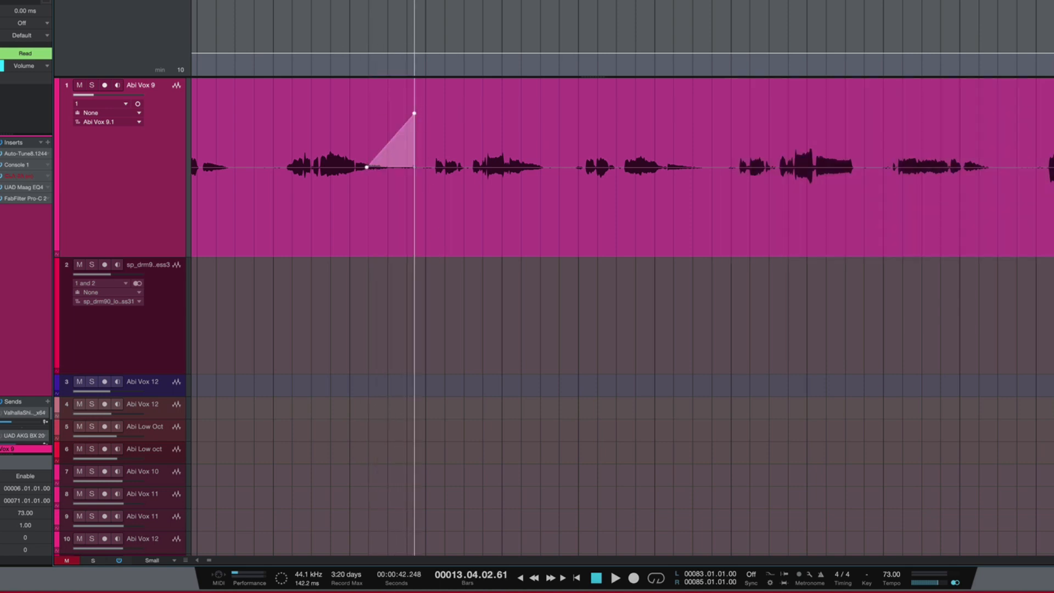
pyautogui.press('space')
pyautogui.click(92, 85)
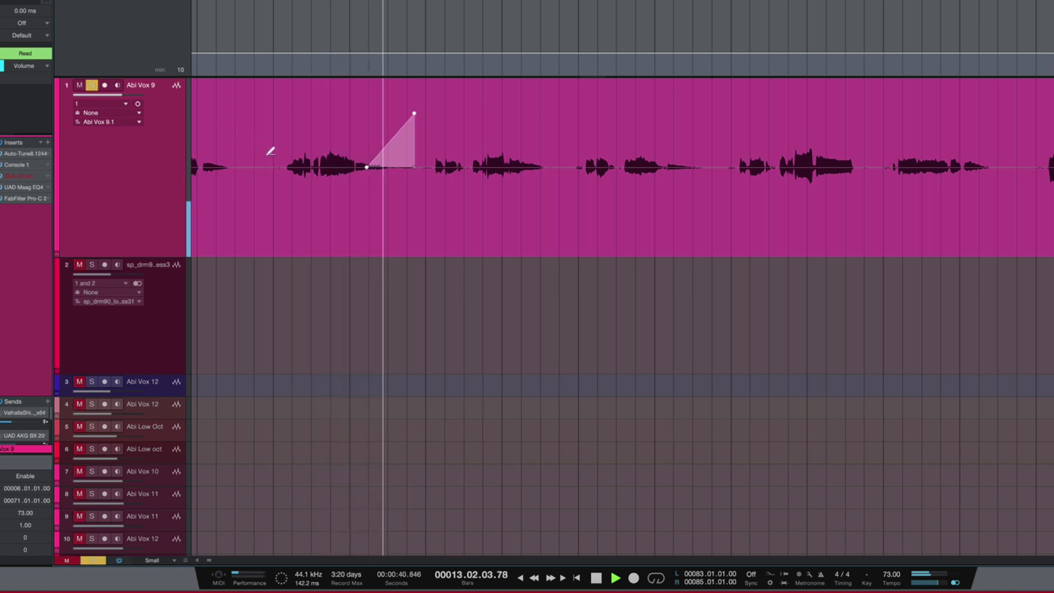
pyautogui.press('space')
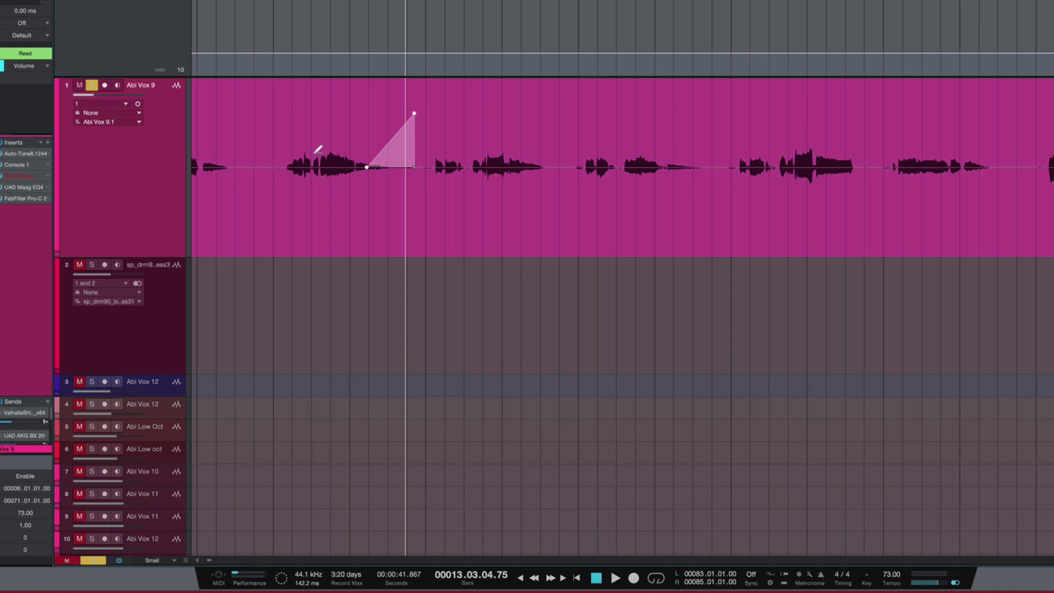
pyautogui.hotkey('ctrl', 'z')
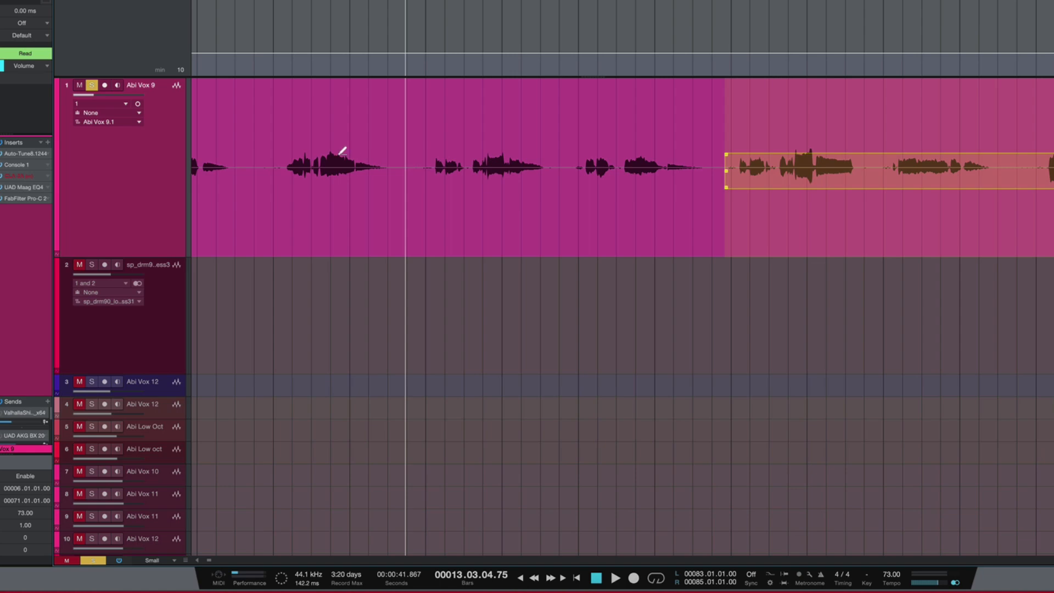
# Step: Enable the gain envelope on the first event of the Gretsch guitar track
pyautogui.press('r')
pyautogui.press('w')
pyautogui.press('w')
pyautogui.press('w')
pyautogui.press('w')
pyautogui.scroll(-8, 410, 237)
pyautogui.scroll(-8, 411, 232)
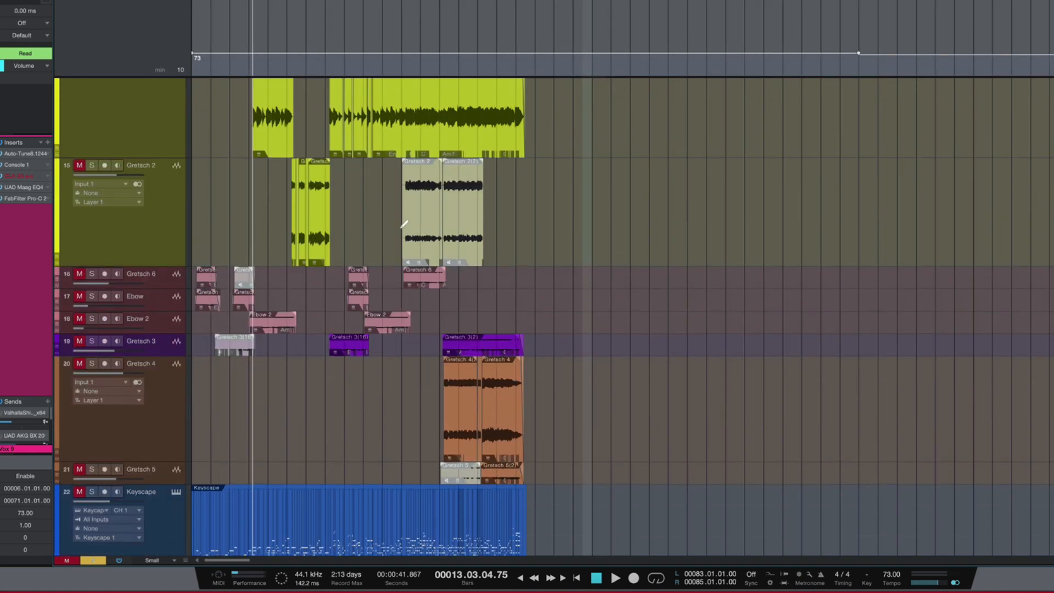
pyautogui.scroll(3, 395, 219)
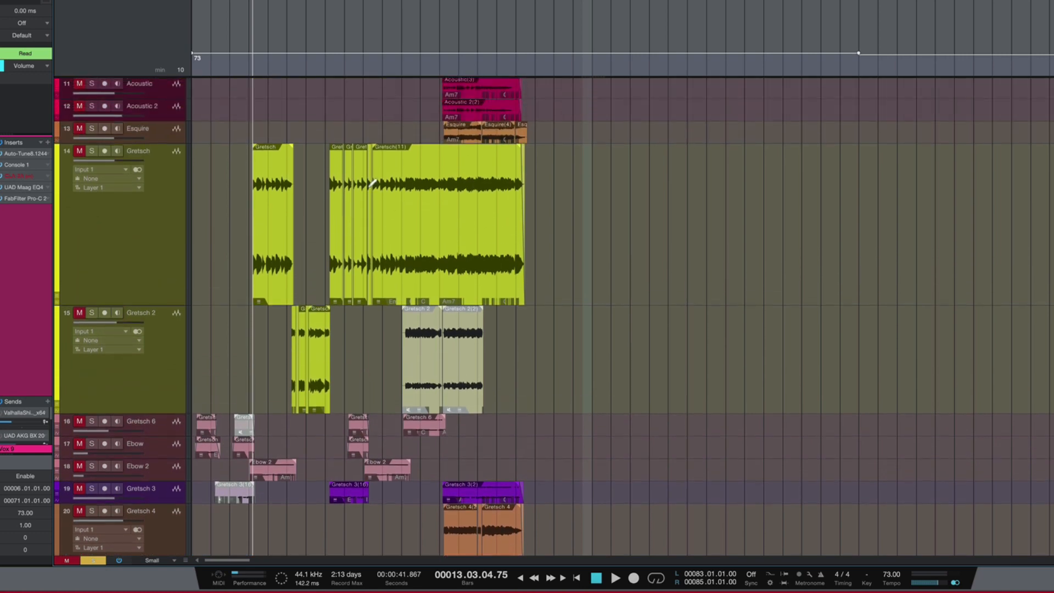
pyautogui.press('e')
pyautogui.press('e')
pyautogui.press('e')
pyautogui.press('e')
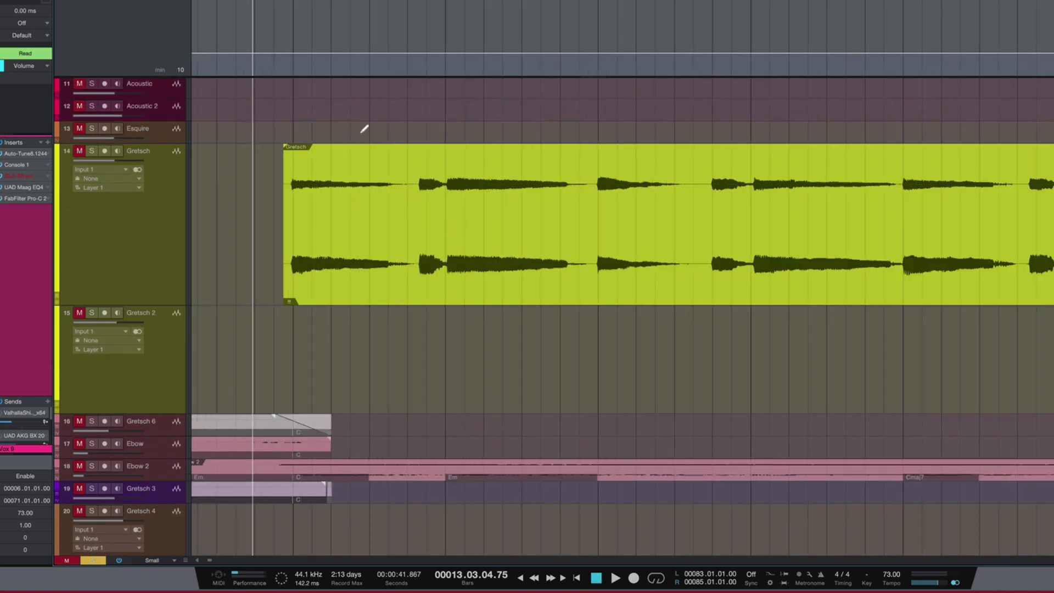
pyautogui.rightClick(508, 261)
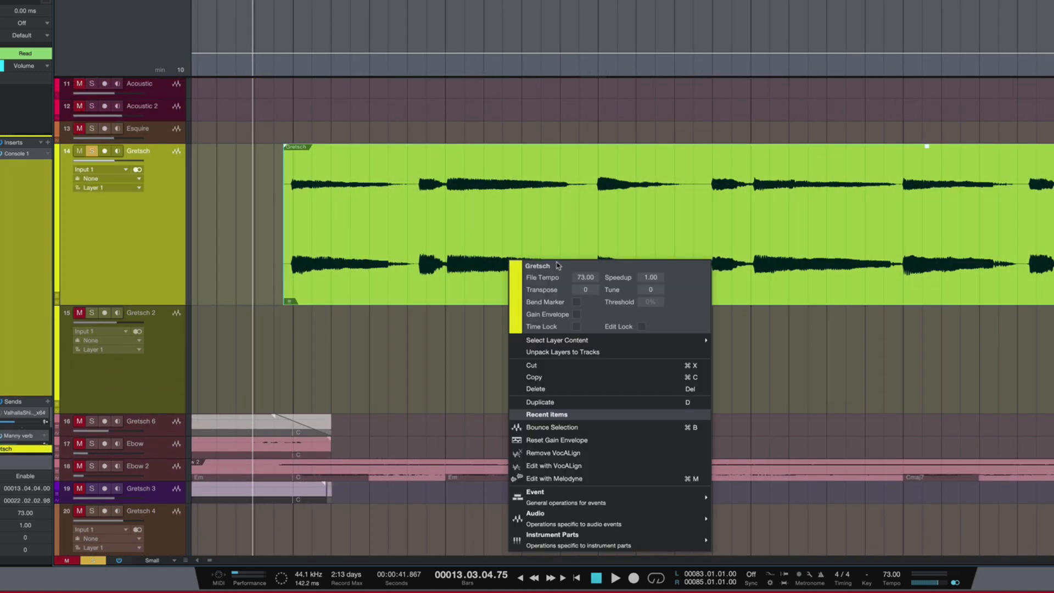
pyautogui.click(577, 315)
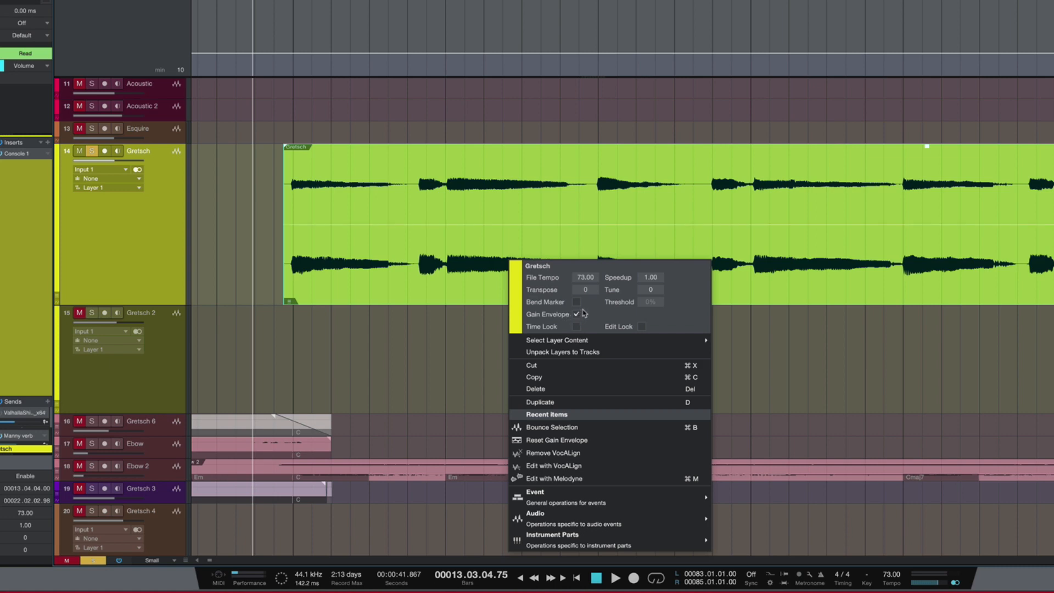
pyautogui.click(409, 107)
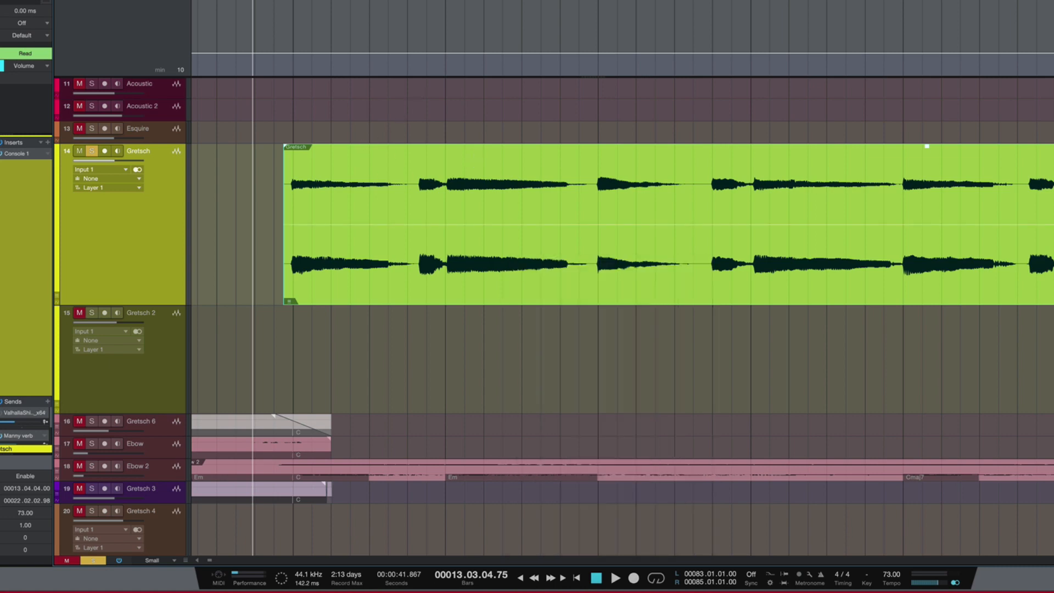
# Step: Try sine-wave gain patterns across the first Gretsch event, comparing playback without and with the tremolo, and undo them
pyautogui.press('space')
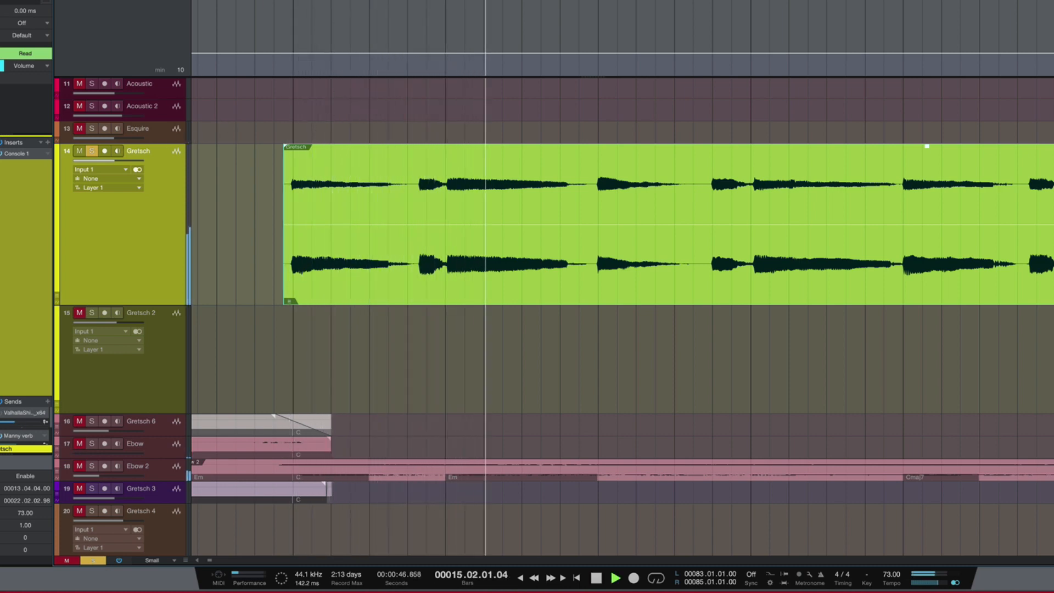
pyautogui.press('space')
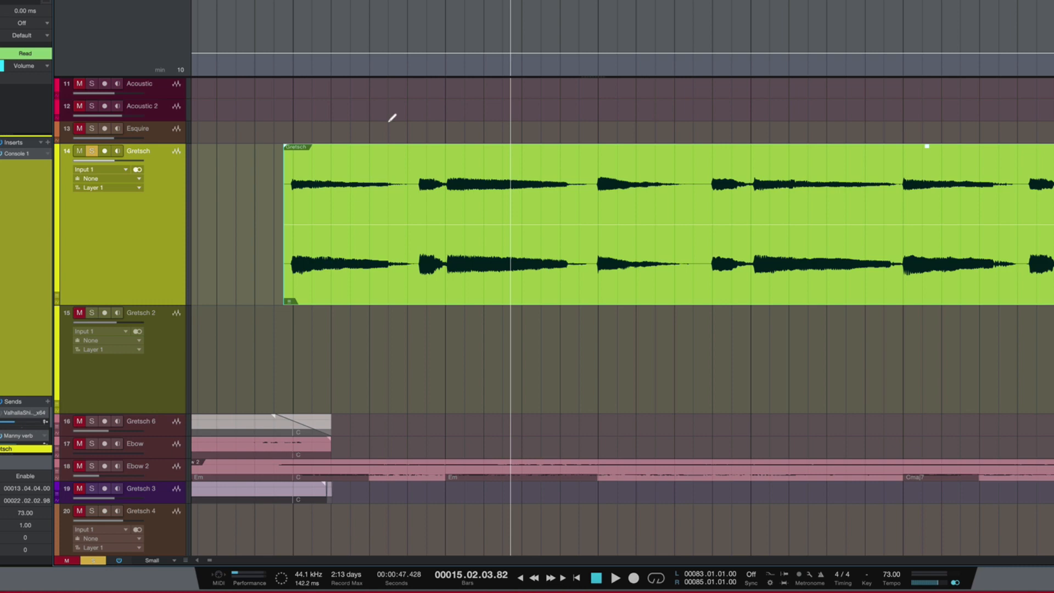
pyautogui.moveTo(291, 224)
pyautogui.mouseDown()
pyautogui.moveTo(437, 206)
pyautogui.moveTo(1053, 198)
pyautogui.moveTo(1053, 209)
pyautogui.mouseUp()
pyautogui.press('space')
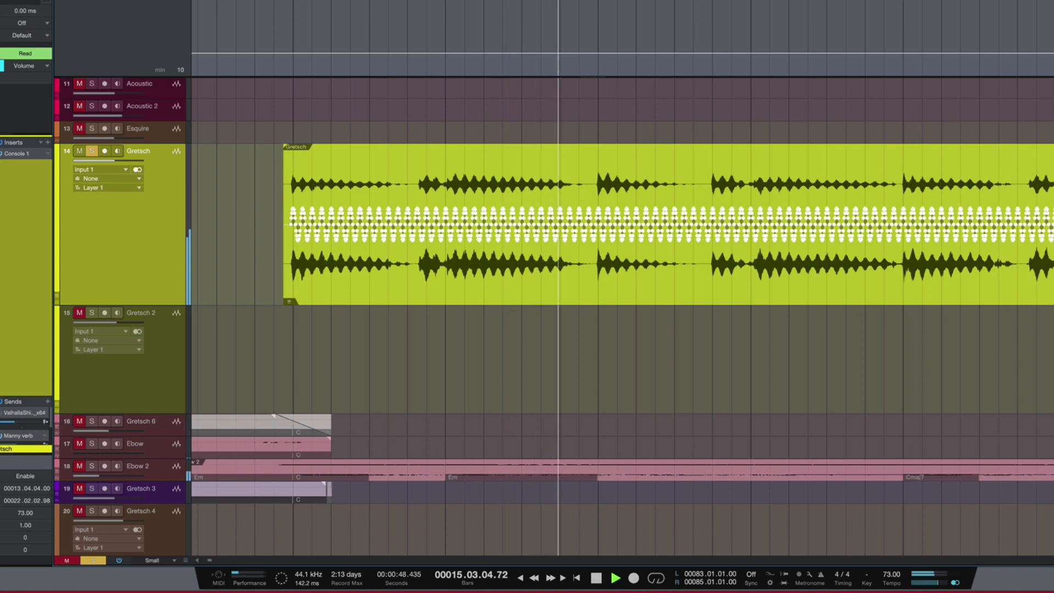
pyautogui.press('space')
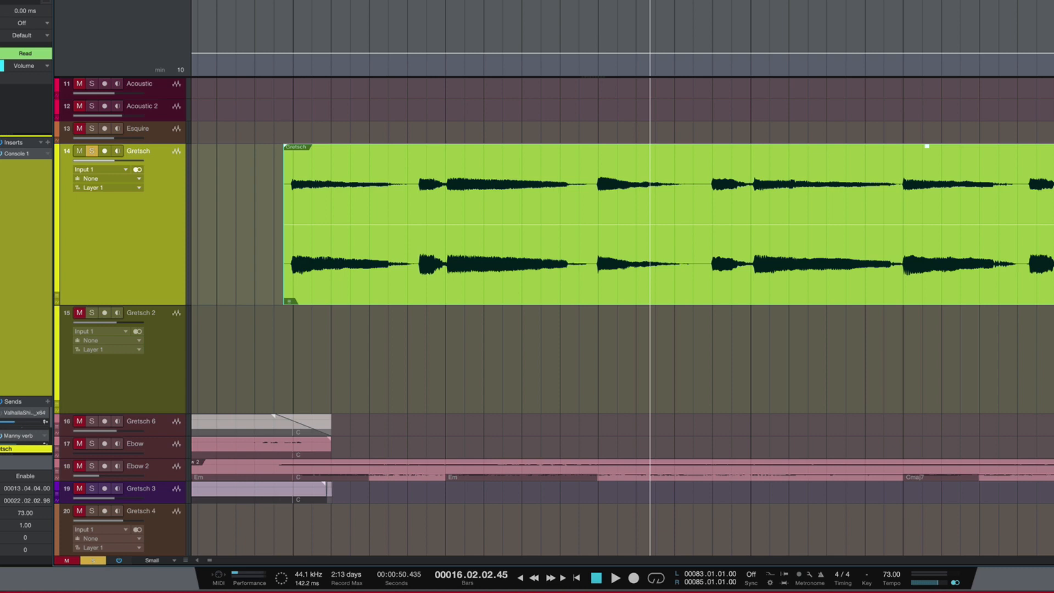
pyautogui.moveTo(288, 223)
pyautogui.mouseDown()
pyautogui.moveTo(719, 213)
pyautogui.moveTo(732, 210)
pyautogui.moveTo(724, 201)
pyautogui.mouseUp()
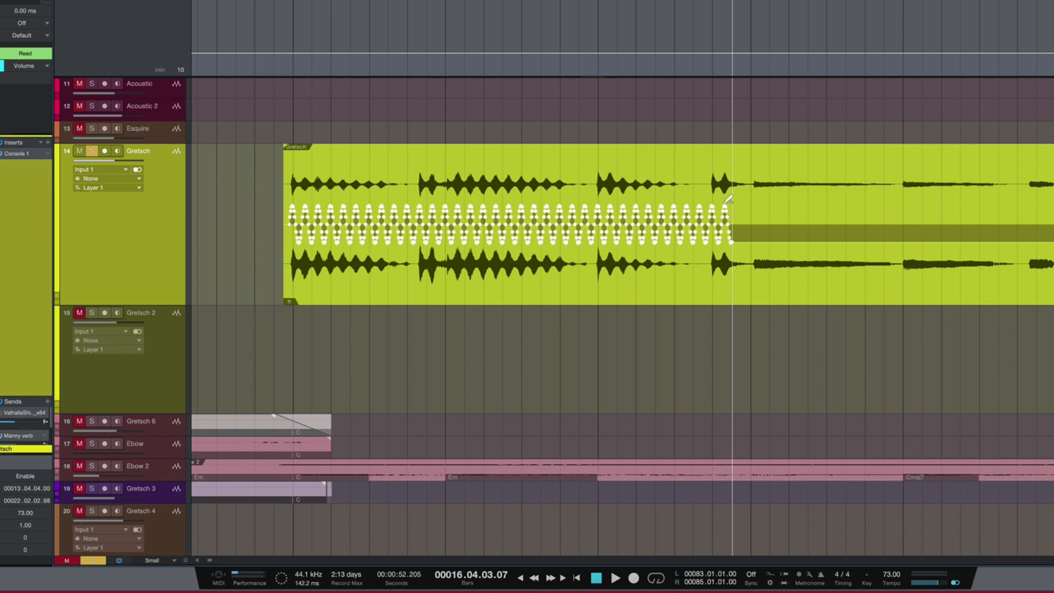
pyautogui.hotkey('ctrl', 'z')
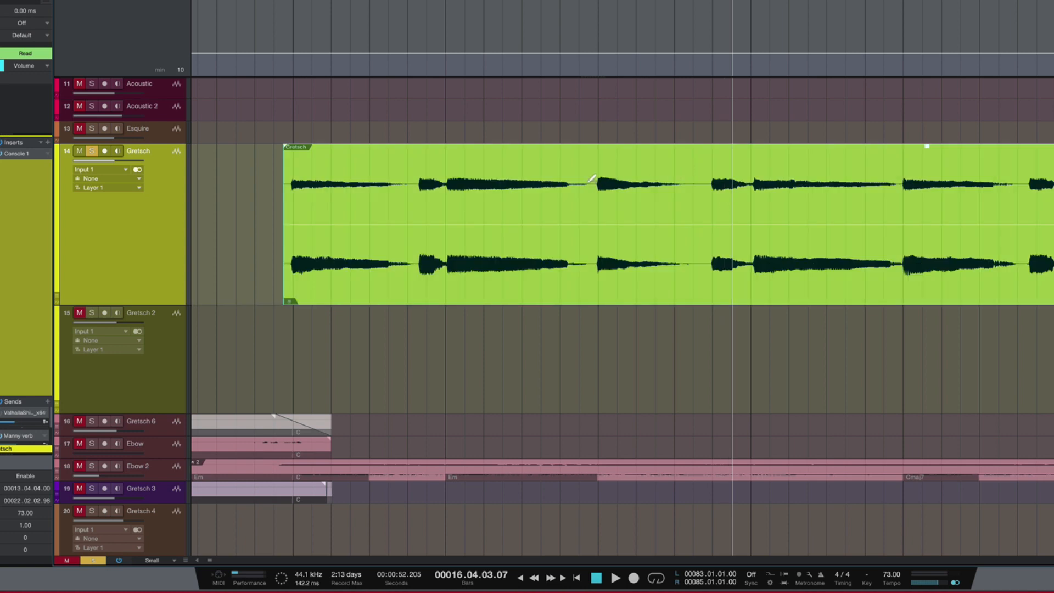
# Step: Try a shallow sine gain pattern over bar 17 and a much deeper one over bars 18 to 19 of the Gretsch event, and undo both
pyautogui.press('r')
pyautogui.press('w')
pyautogui.press('w')
pyautogui.press('w')
pyautogui.press('w')
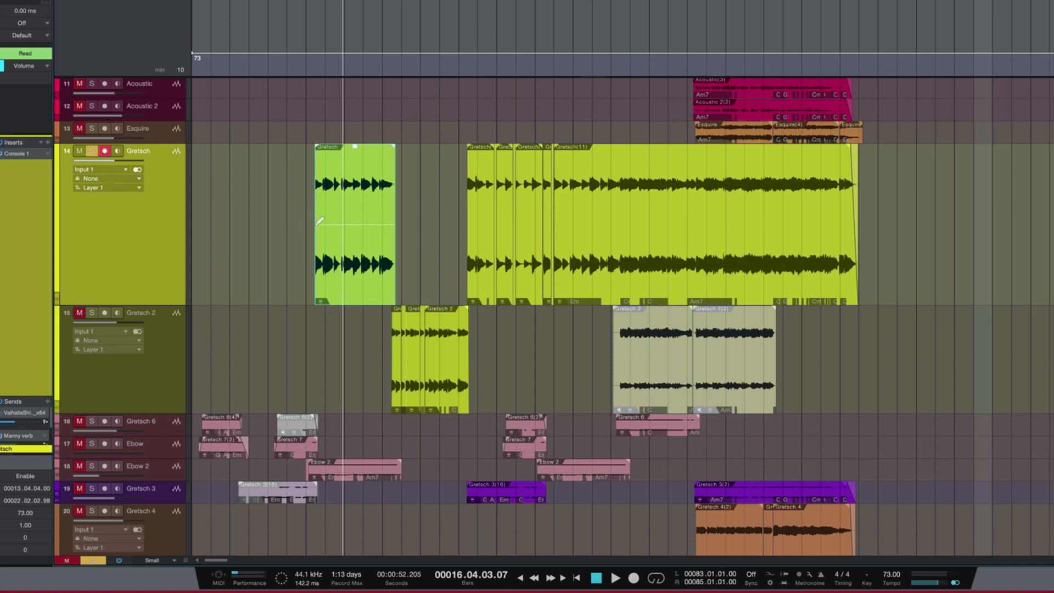
pyautogui.moveTo(316, 219)
pyautogui.mouseDown()
pyautogui.moveTo(450, 203)
pyautogui.moveTo(497, 212)
pyautogui.mouseUp()
pyautogui.press('super+z')
pyautogui.press('e')
pyautogui.press('e')
pyautogui.moveTo(592, 170)
pyautogui.mouseDown()
pyautogui.moveTo(705, 156)
pyautogui.moveTo(774, 164)
pyautogui.mouseUp()
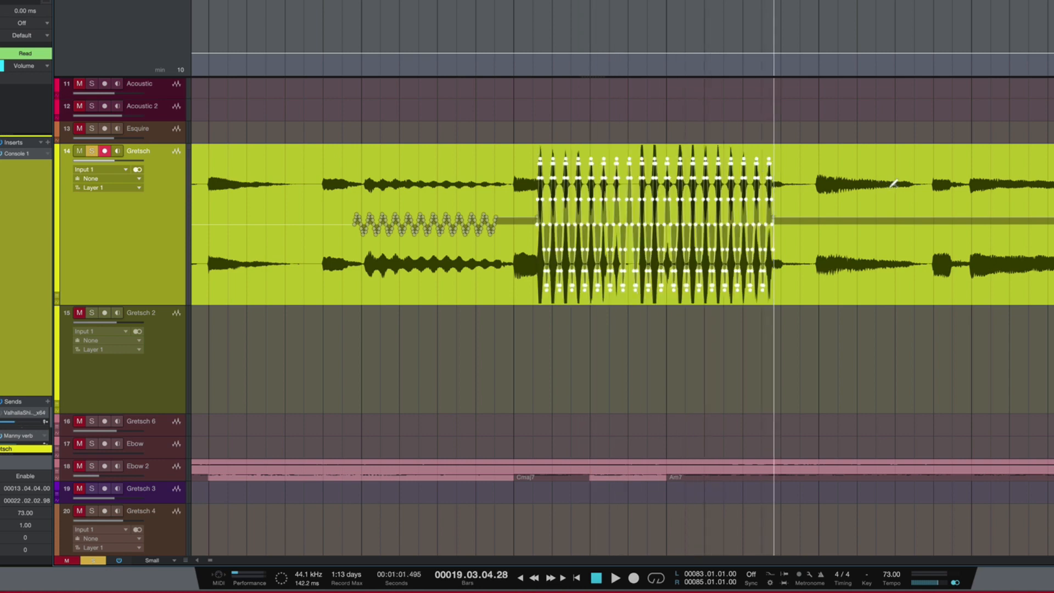
pyautogui.hotkey('ctrl', 'z')
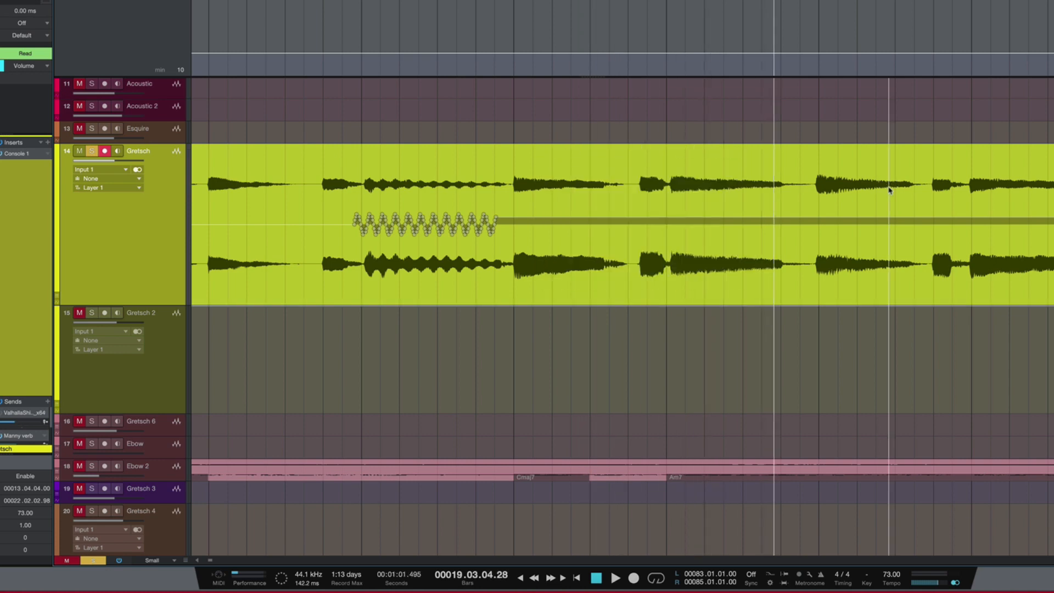
pyautogui.hotkey('ctrl', 'z')
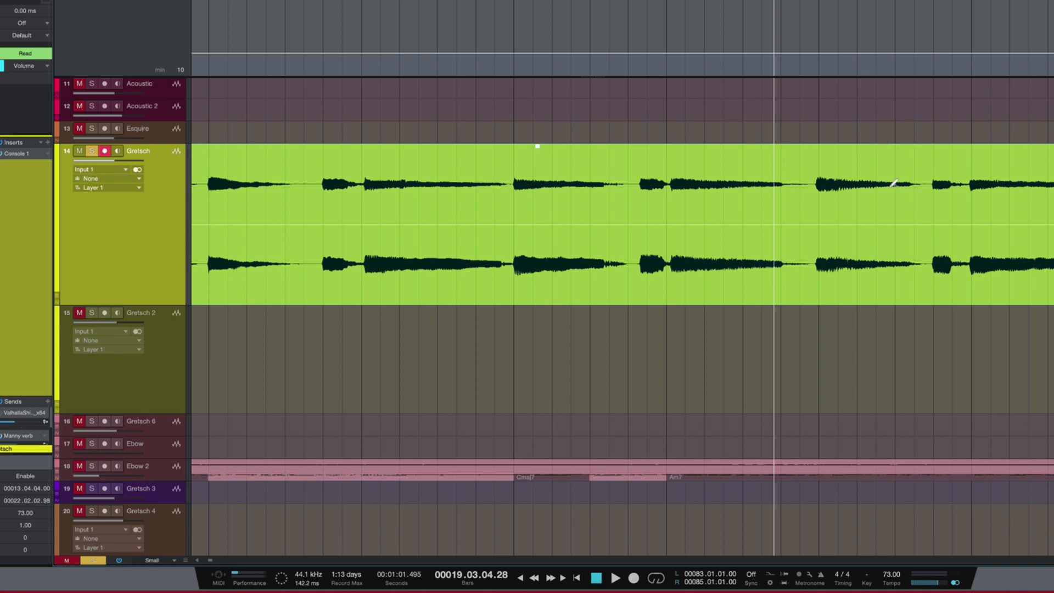
# Step: Draw a square-wave gain pattern on the Gretsch event from about bar 19 to the start of bar 21
pyautogui.press('r')
pyautogui.press('w')
pyautogui.press('w')
pyautogui.press('w')
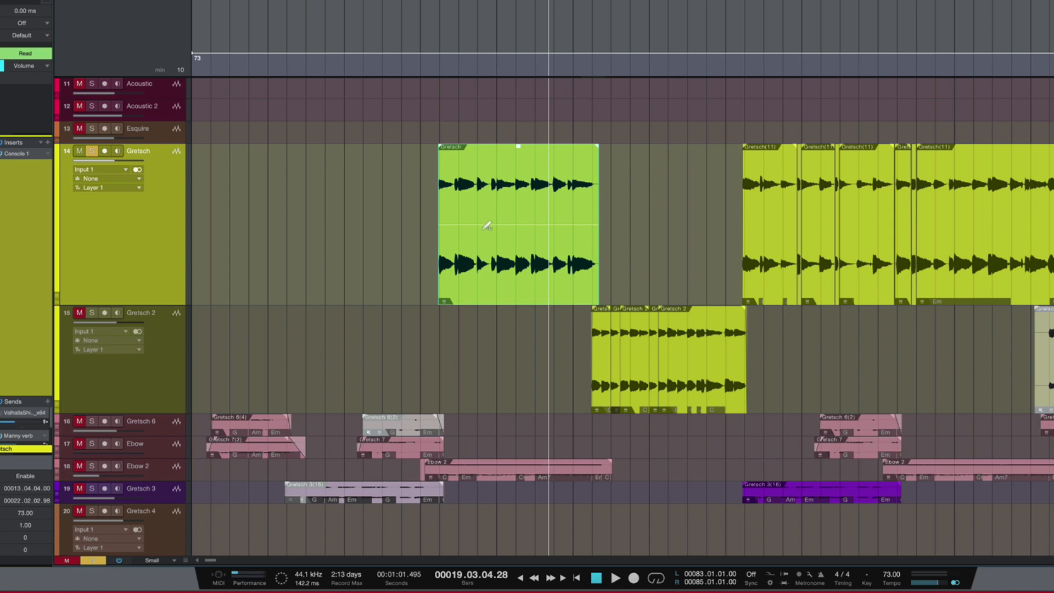
pyautogui.press('z')
pyautogui.moveTo(441, 220)
pyautogui.mouseDown()
pyautogui.moveTo(739, 208)
pyautogui.moveTo(773, 181)
pyautogui.mouseUp()
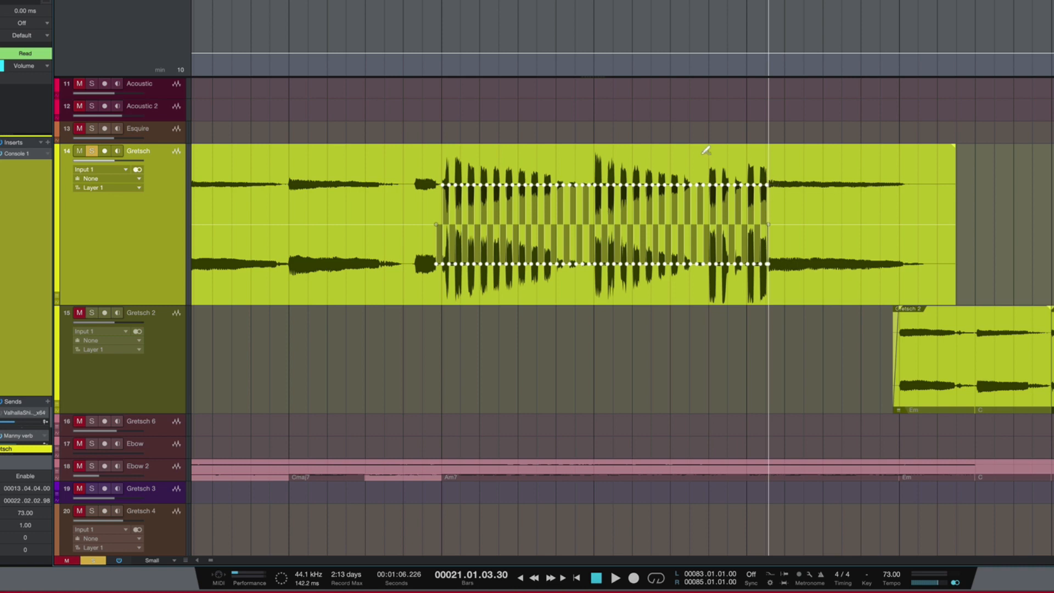
# Step: Audition the chopped Gretsch section from just before bar 19, and undo the square-wave gain pattern
pyautogui.press('space')
pyautogui.press('space')
pyautogui.click(432, 2)
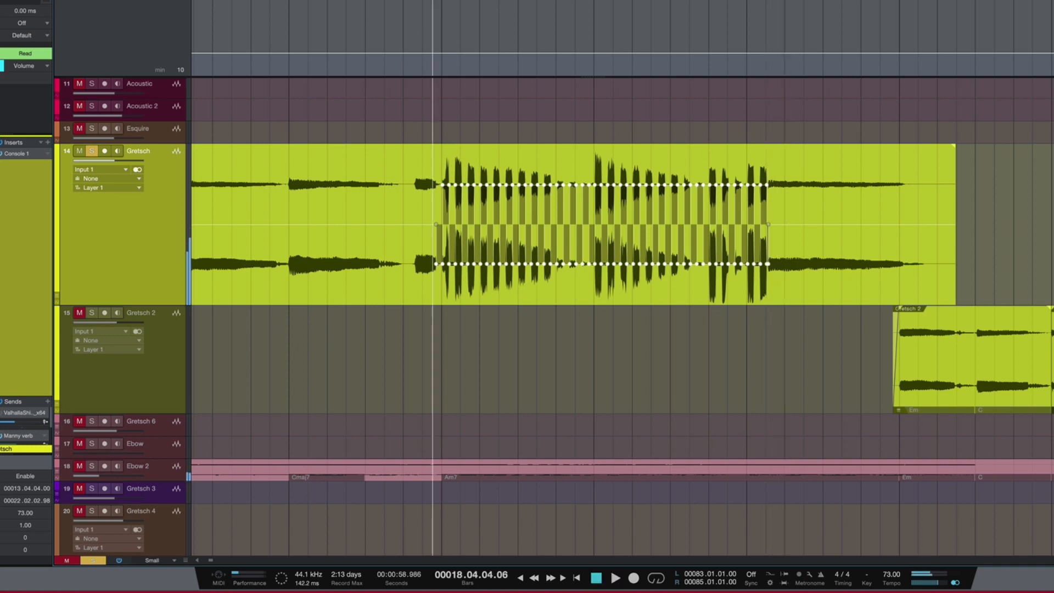
pyautogui.press('space')
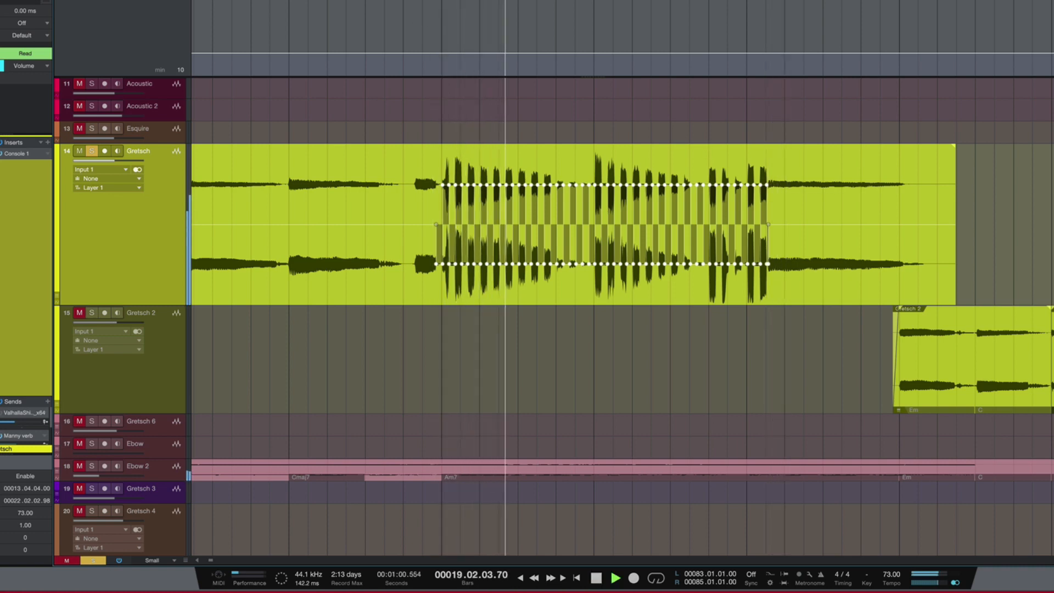
pyautogui.press('space')
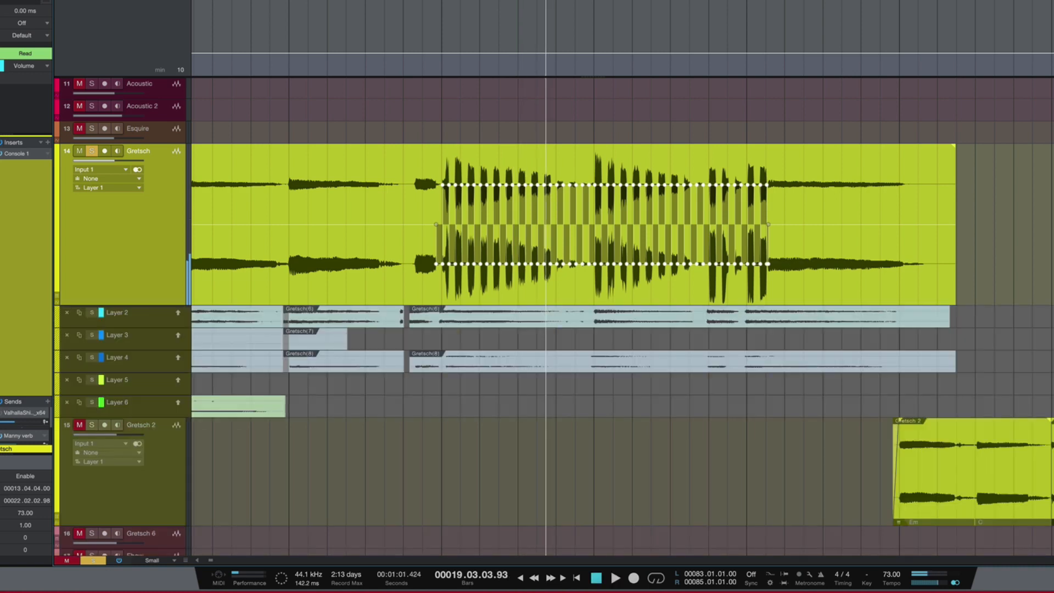
pyautogui.hotkey('ctrl', 'z')
pyautogui.hotkey('ctrl', 'z')
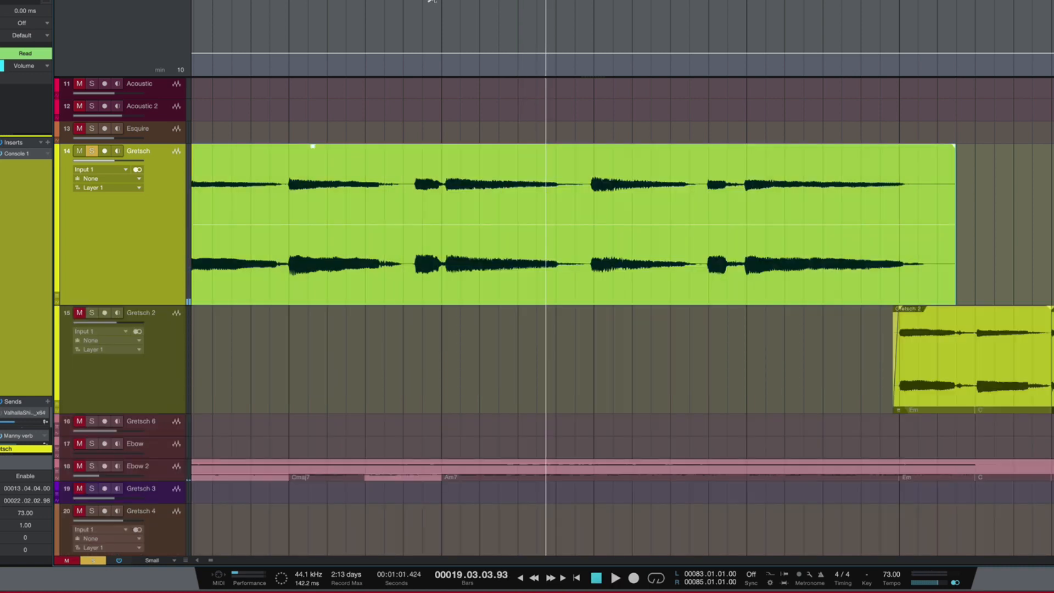
# Step: Set the timestretch mode of the sp_drm90_loveless3 drum loop's track to Tape - Resampler, and audition the loop from bar 83
pyautogui.press('w')
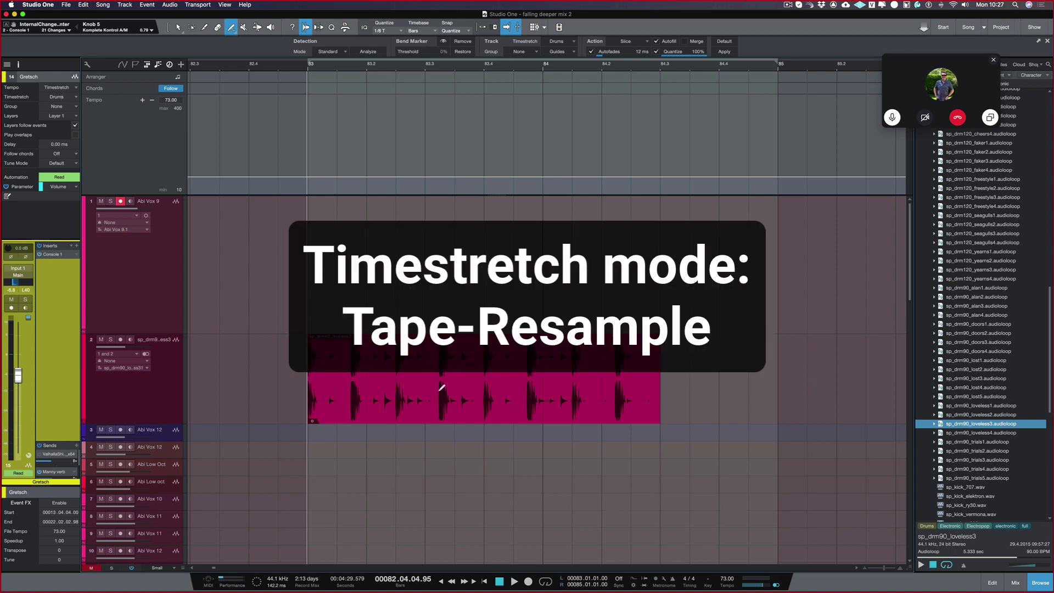
pyautogui.press('1')
pyautogui.click(456, 403)
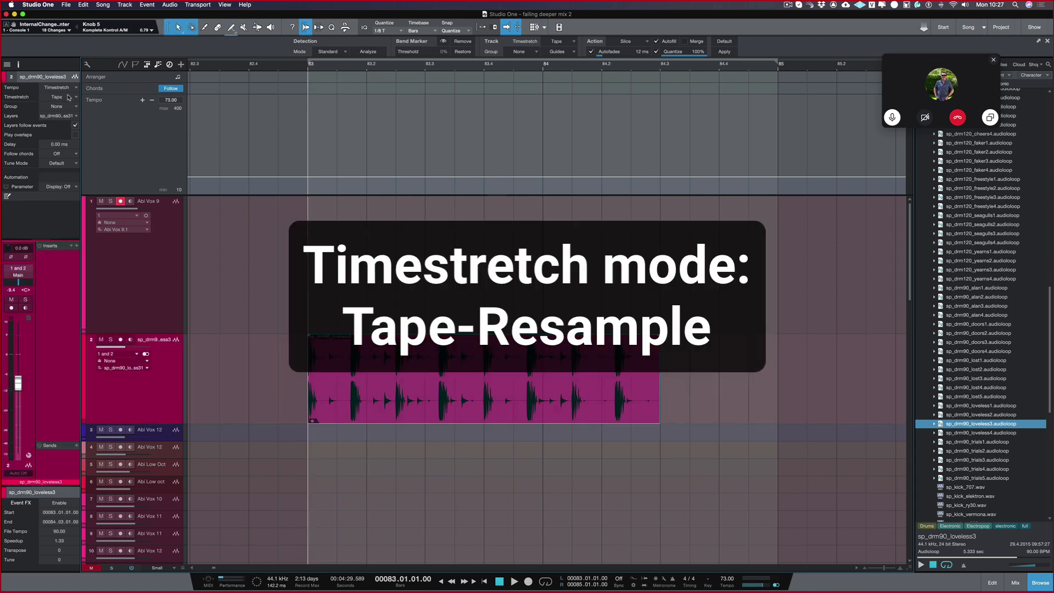
pyautogui.click(55, 97)
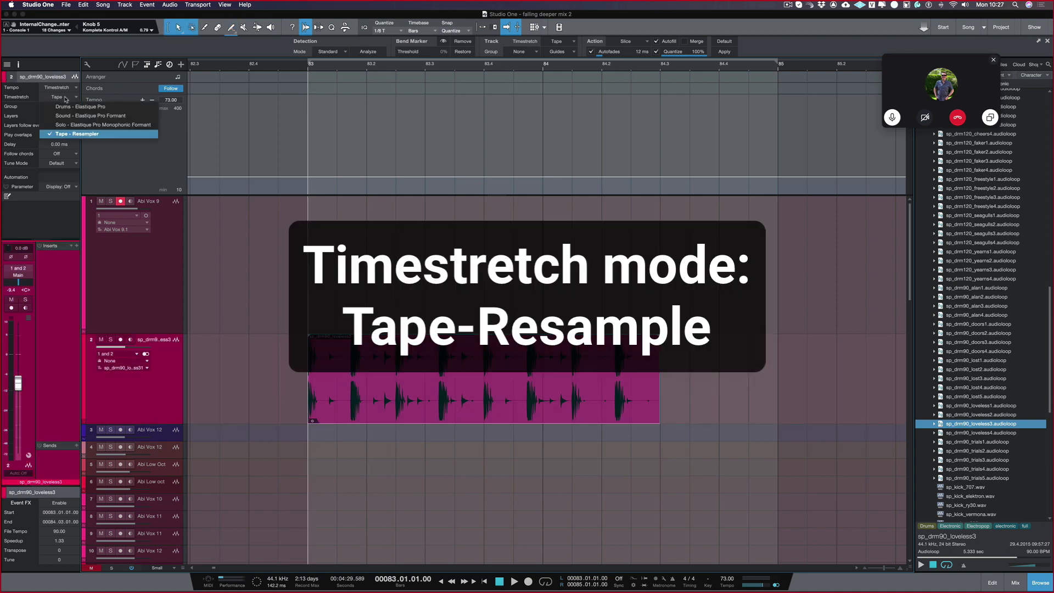
pyautogui.click(62, 135)
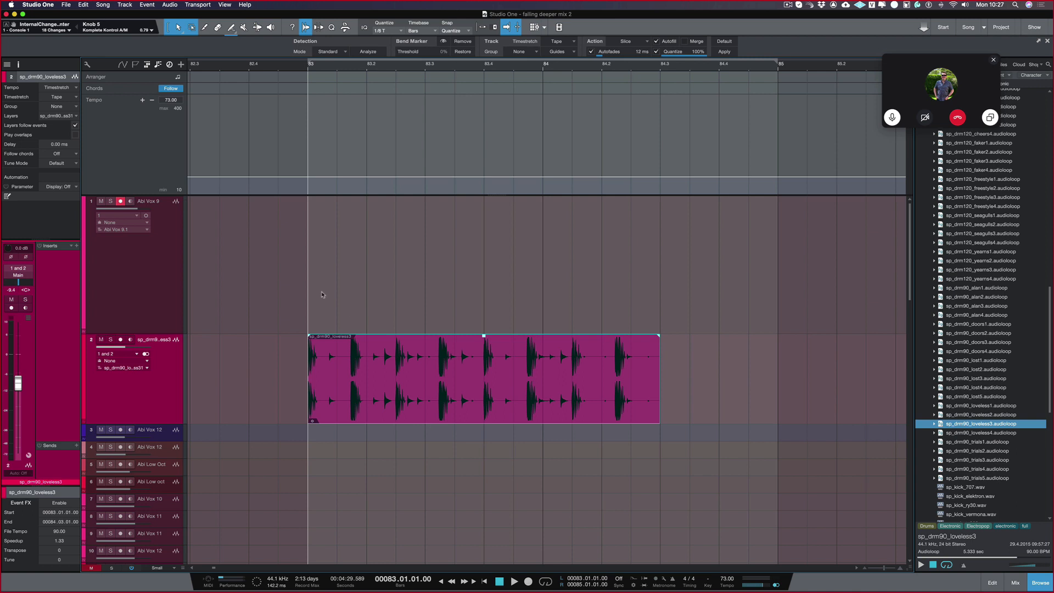
pyautogui.press('space')
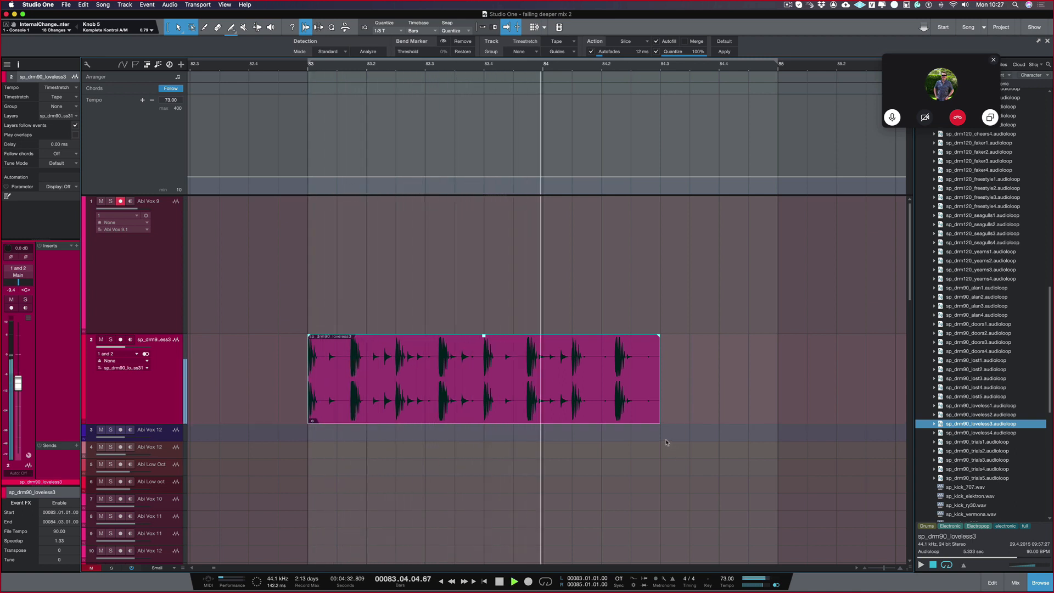
pyautogui.press('space')
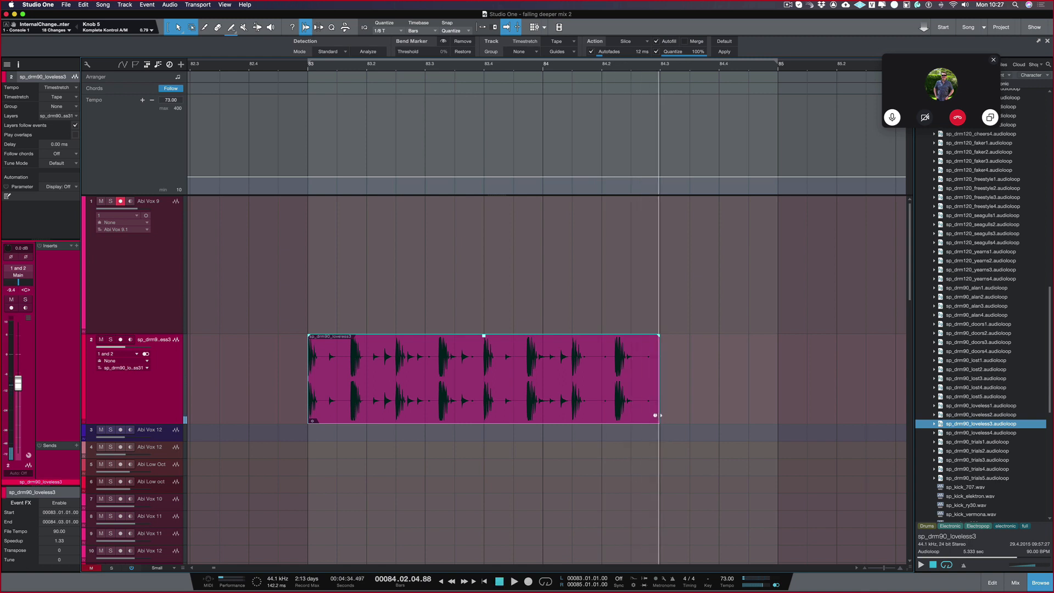
# Step: Try stretching the end of the drum loop to bar 85, audition it from bar 83, and undo the stretch
pyautogui.moveTo(656, 415); pyautogui.dragTo(777, 416)
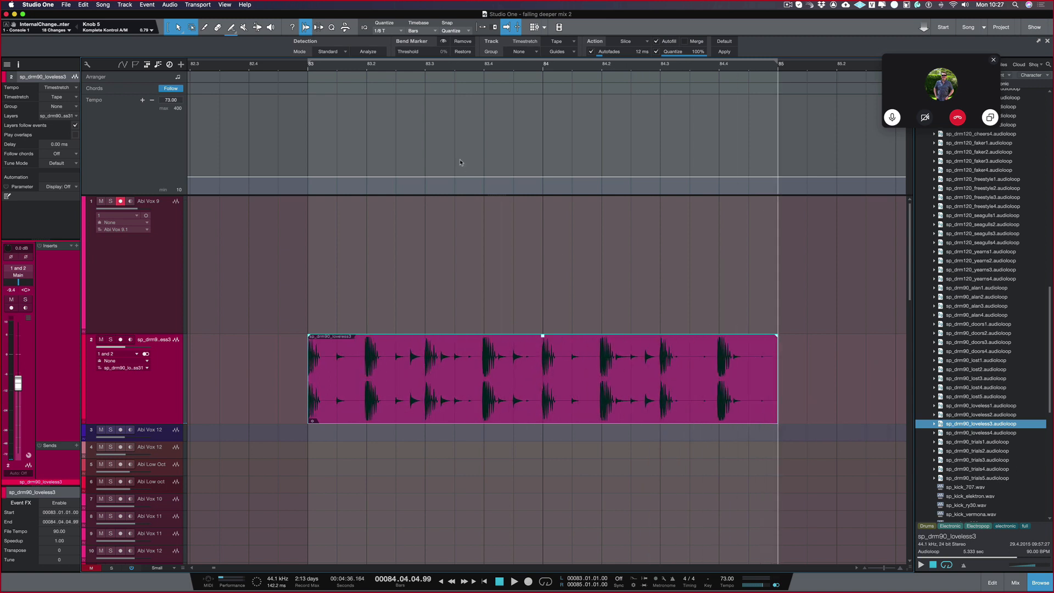
pyautogui.click(308, 67)
pyautogui.press('space')
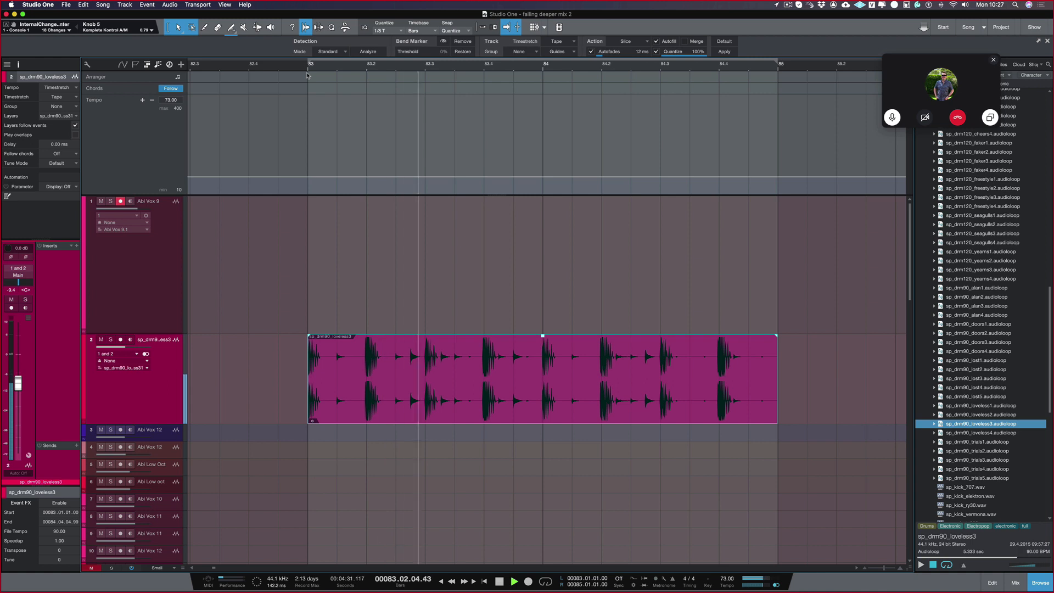
pyautogui.press('space')
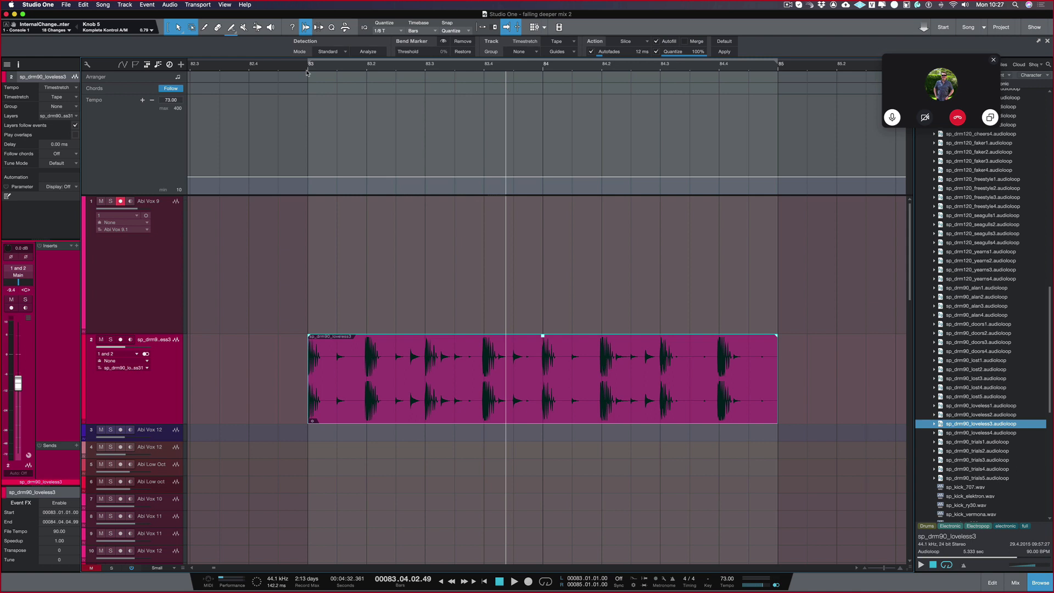
pyautogui.press('super+z')
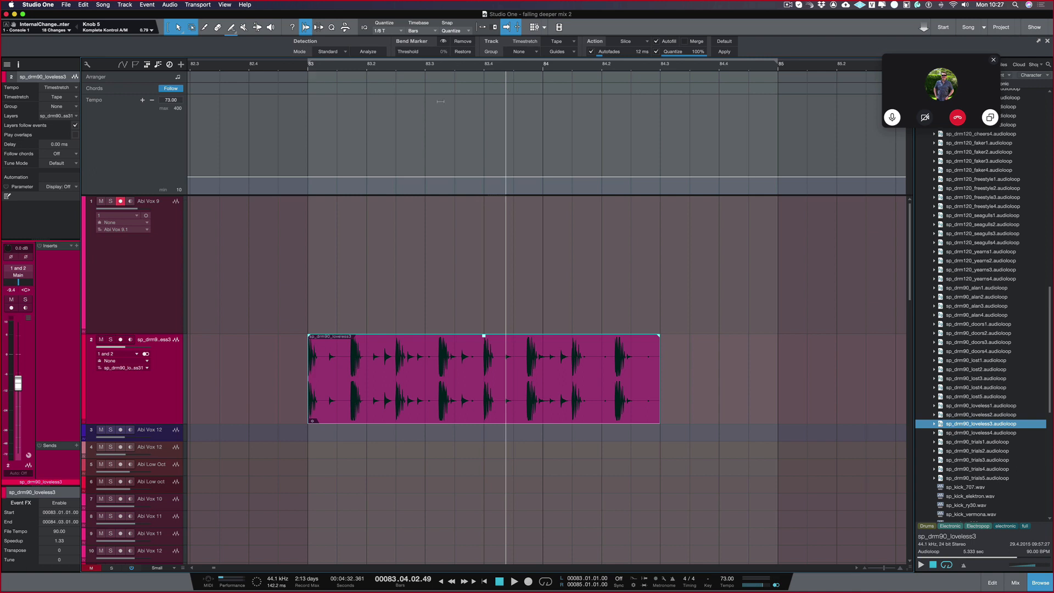
# Step: In an enlarged tempo track, ramp the tempo from 73 at 83.4 down to 10 shortly before bar 84, and audition the slowdown
pyautogui.moveTo(183, 195); pyautogui.dragTo(188, 294)
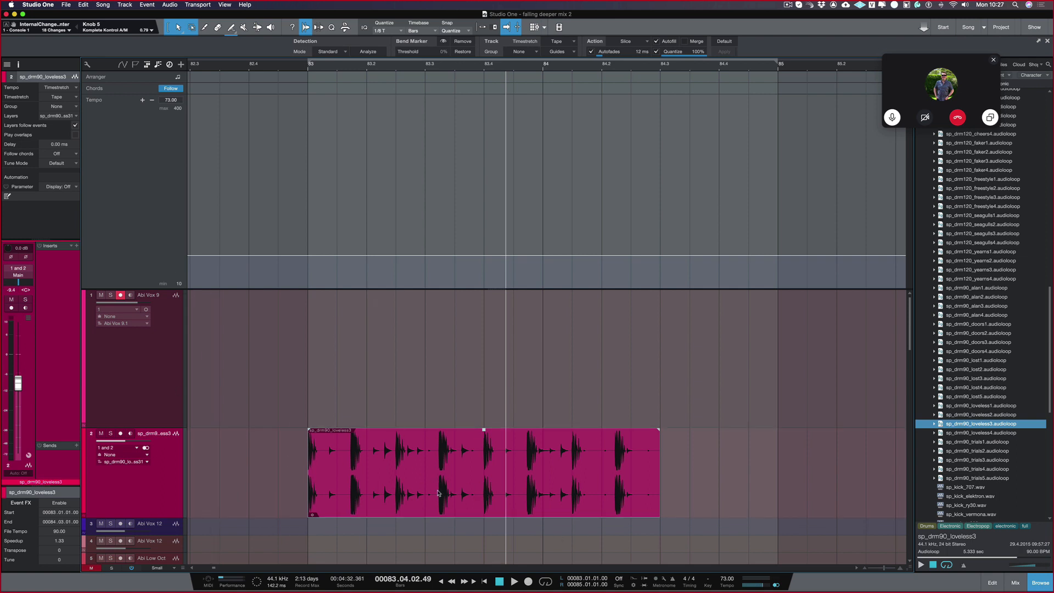
pyautogui.click(483, 255)
pyautogui.click(560, 256)
pyautogui.moveTo(559, 257); pyautogui.dragTo(531, 290)
pyautogui.click(430, 69)
pyautogui.press('space')
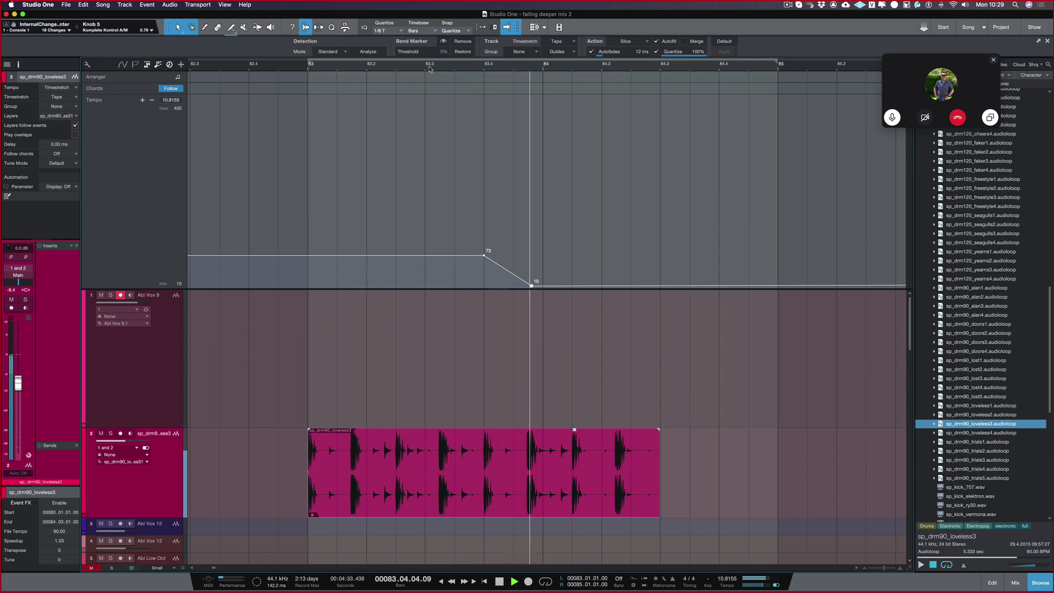
pyautogui.press('space')
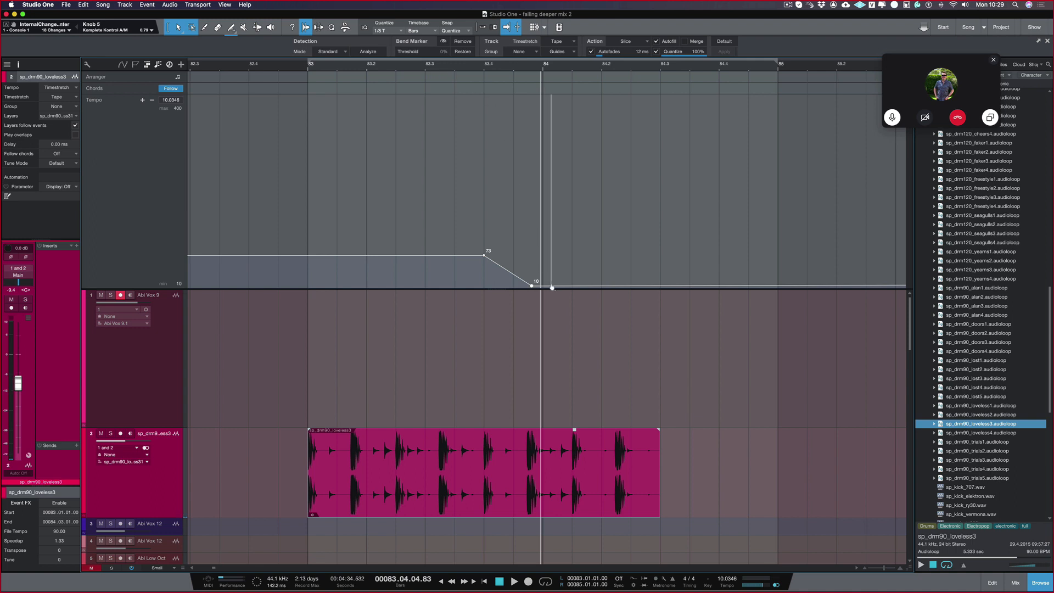
# Step: Add tempo points of 10.1 at bar 84 and 86 just before 84.2, and audition the drum loop through the tempo dip
pyautogui.click(546, 286)
pyautogui.moveTo(580, 286); pyautogui.dragTo(583, 249)
pyautogui.click(548, 67)
pyautogui.press('space')
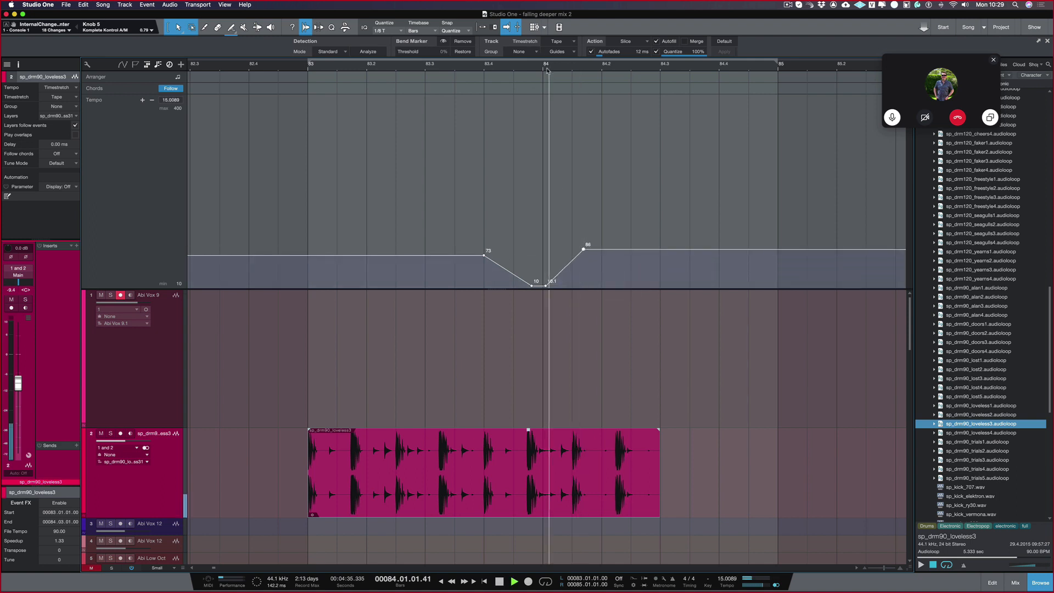
pyautogui.click(461, 68)
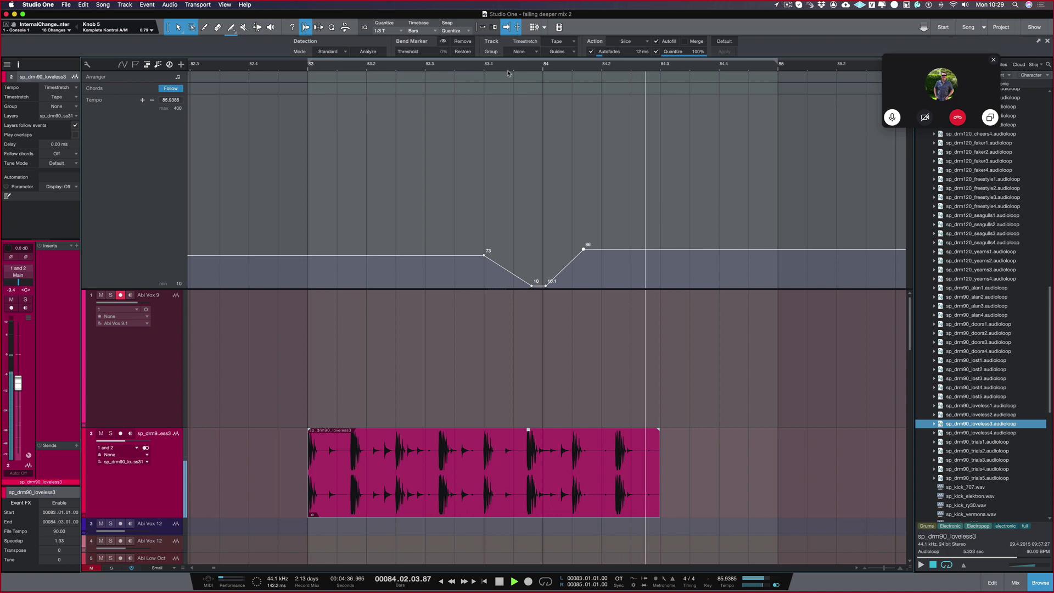
pyautogui.press('space')
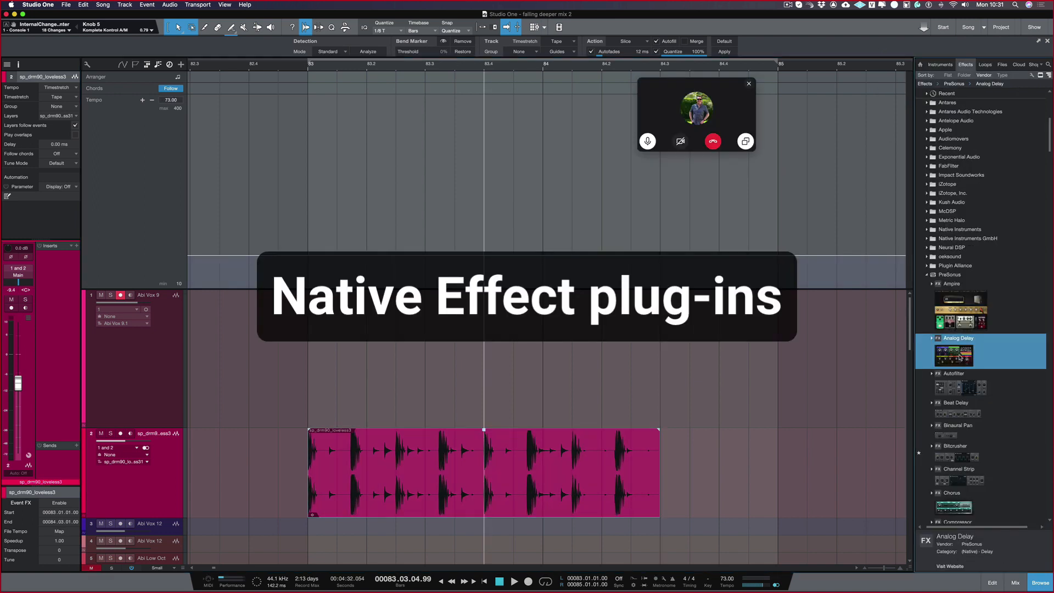
# Step: Insert the PreSonus Analog Delay and Chorus effects on the vocal track at the head of the track list, and close the effect window
pyautogui.moveTo(957, 338); pyautogui.dragTo(479, 319)
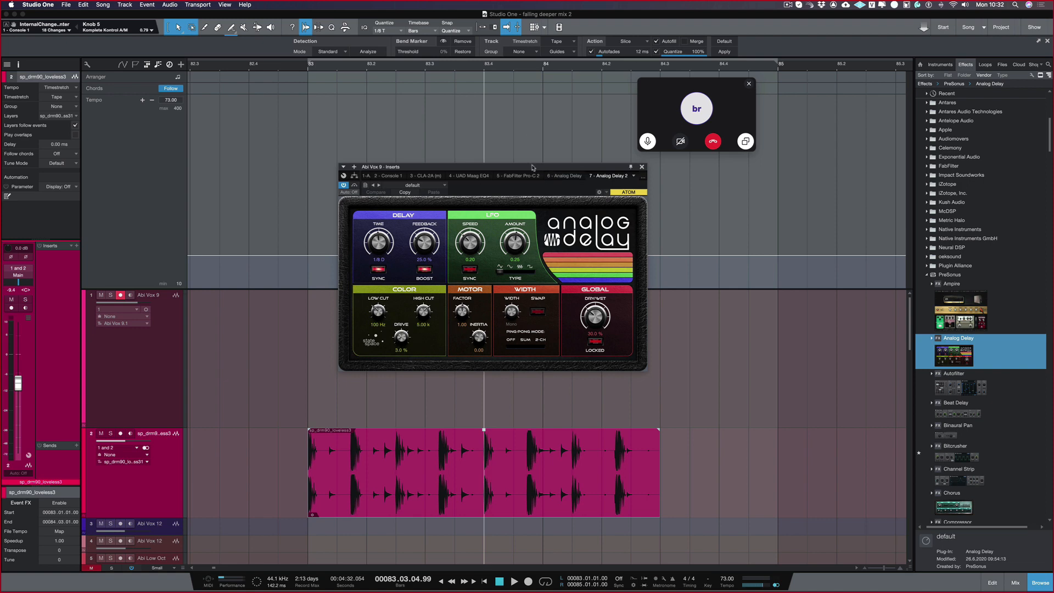
pyautogui.moveTo(532, 166); pyautogui.dragTo(547, 194)
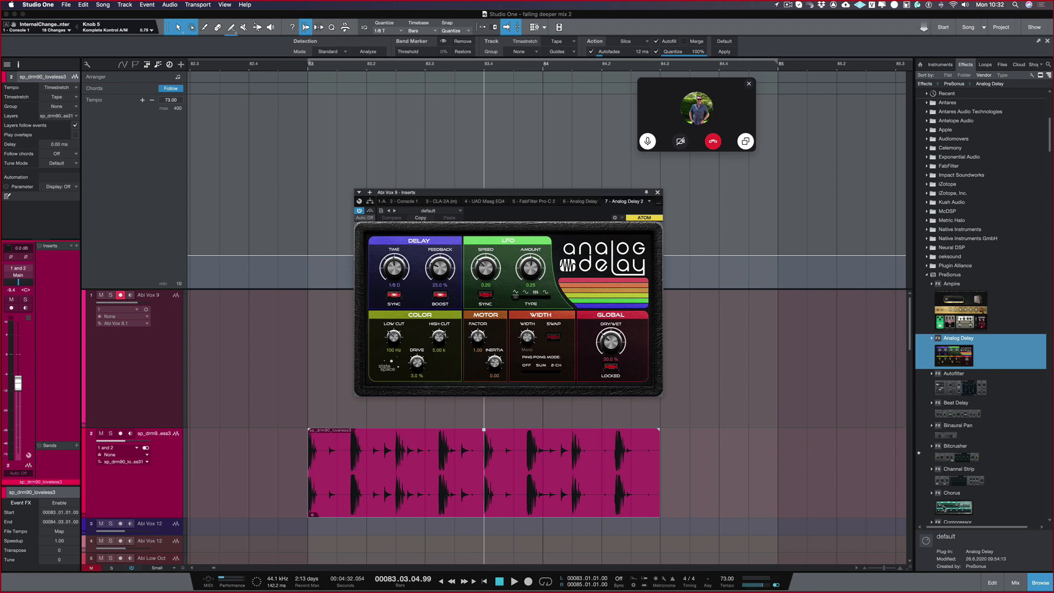
pyautogui.doubleClick(949, 510)
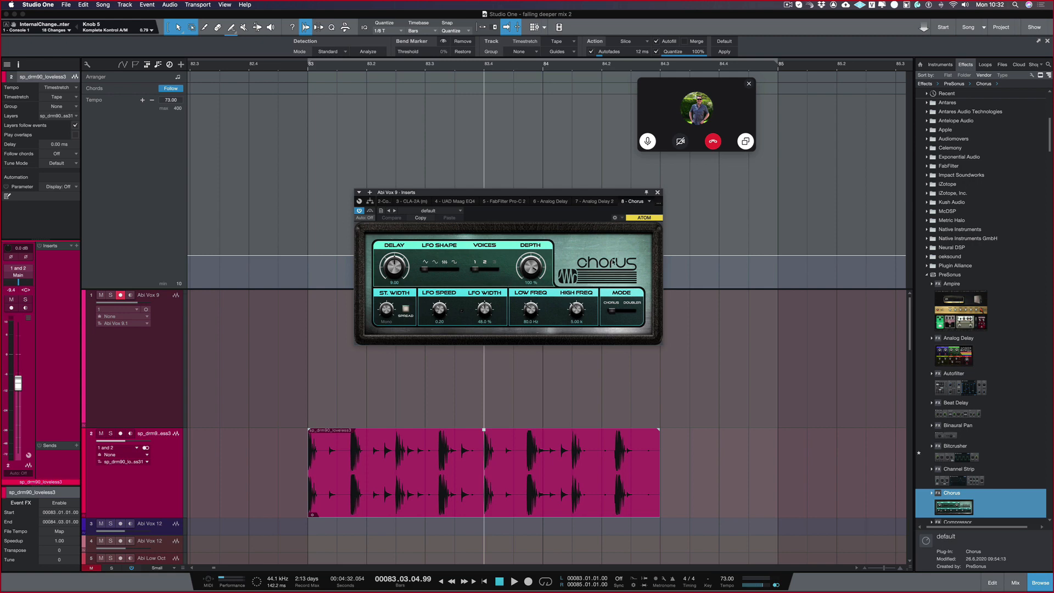
pyautogui.click(657, 193)
# Step: Insert the PreSonus Rotor effect on the first vocal track, and close its window
pyautogui.scroll(-10, 986, 419)
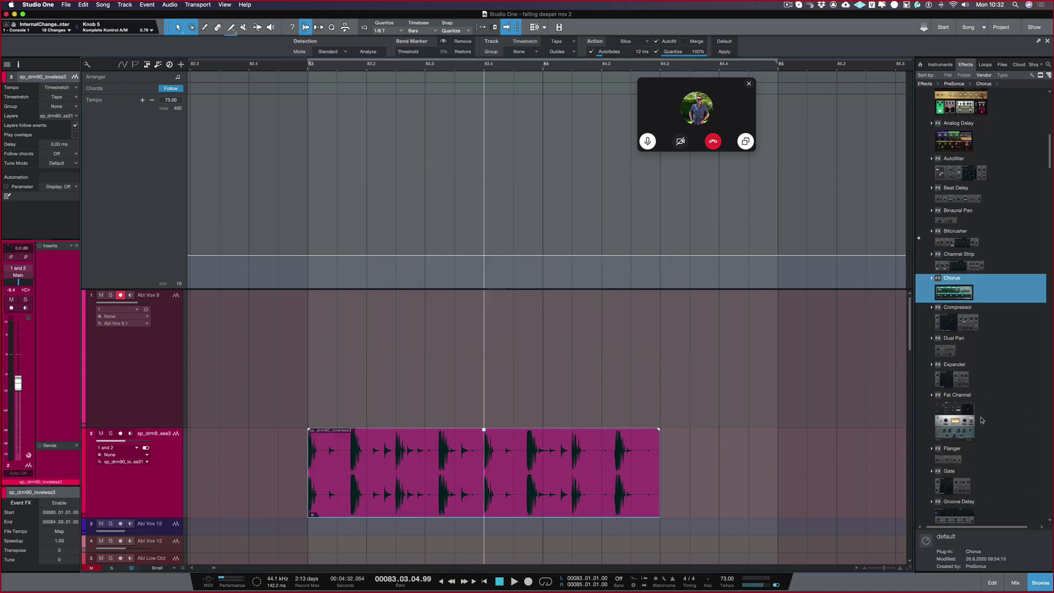
pyautogui.scroll(-8, 981, 420)
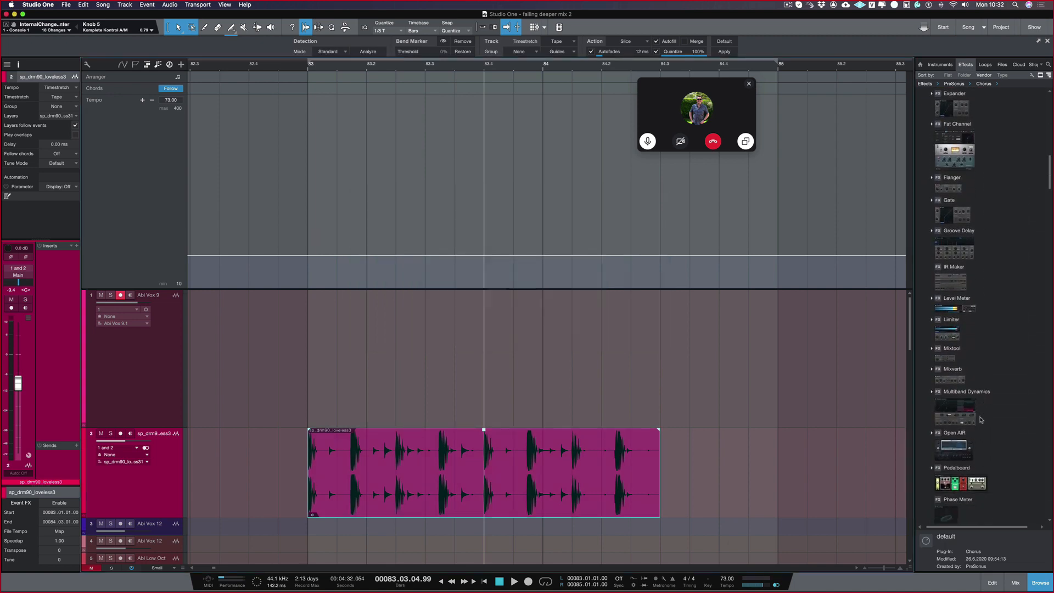
pyautogui.scroll(-3, 980, 420)
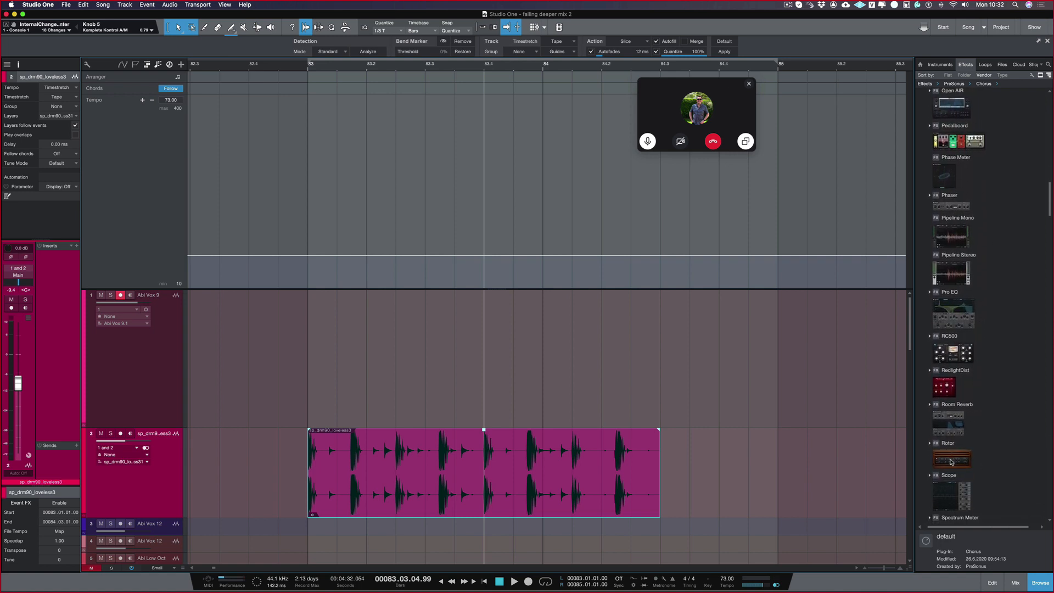
pyautogui.moveTo(950, 462); pyautogui.dragTo(453, 367)
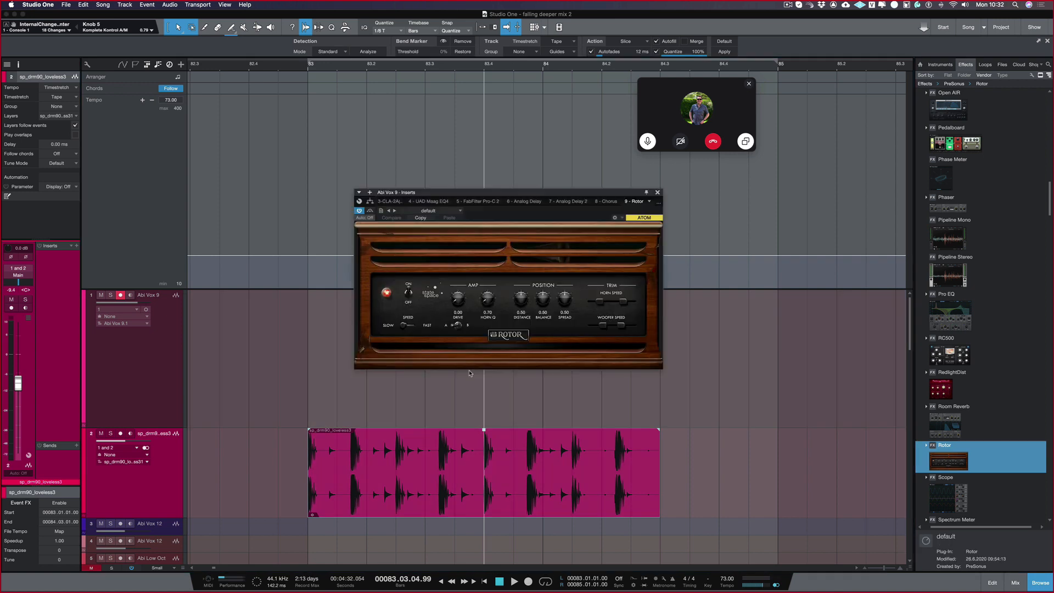
pyautogui.moveTo(571, 193); pyautogui.dragTo(574, 194)
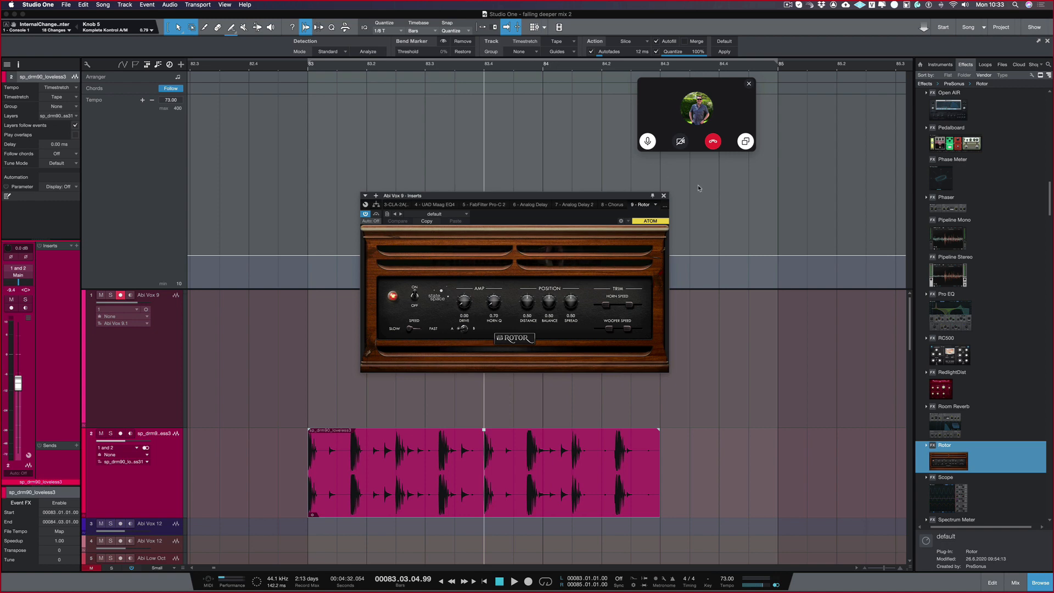
pyautogui.click(664, 196)
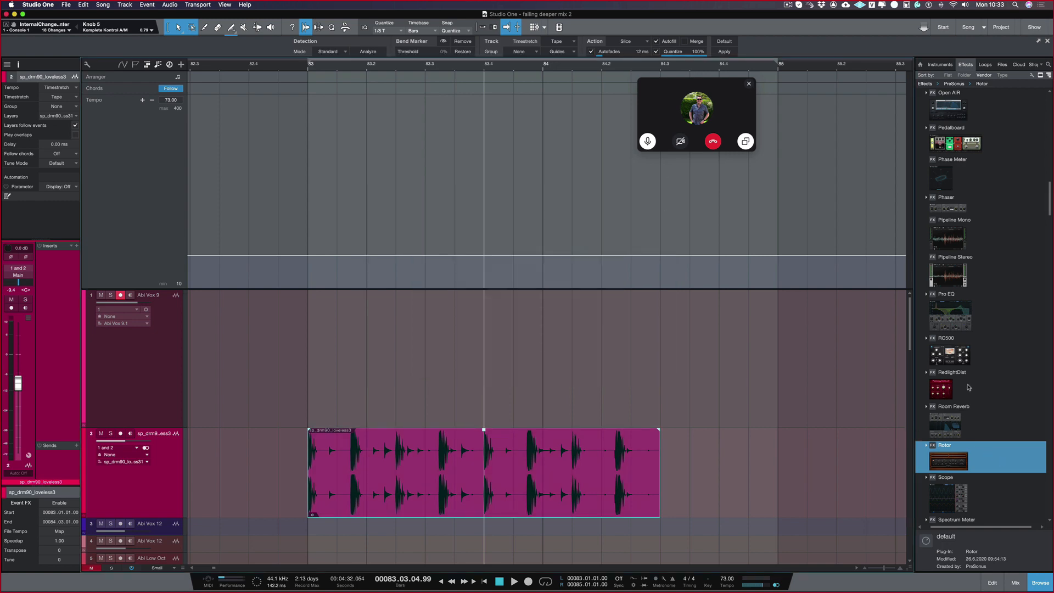
# Step: Insert the PreSonus Tricomp compressor on the first vocal track, and close its window
pyautogui.scroll(-10, 970, 388)
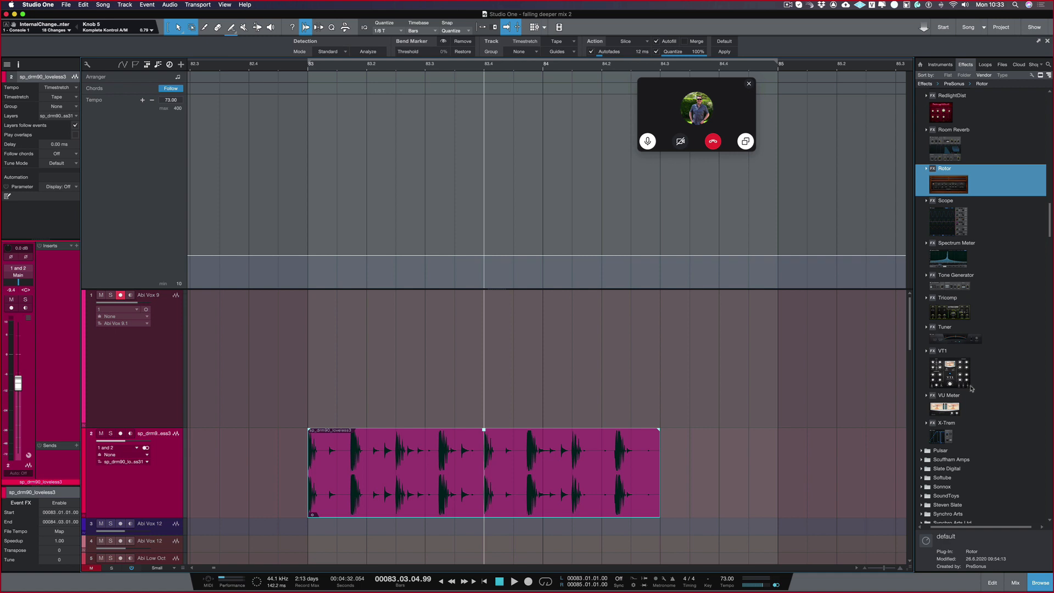
pyautogui.scroll(-1, 970, 387)
pyautogui.doubleClick(944, 285)
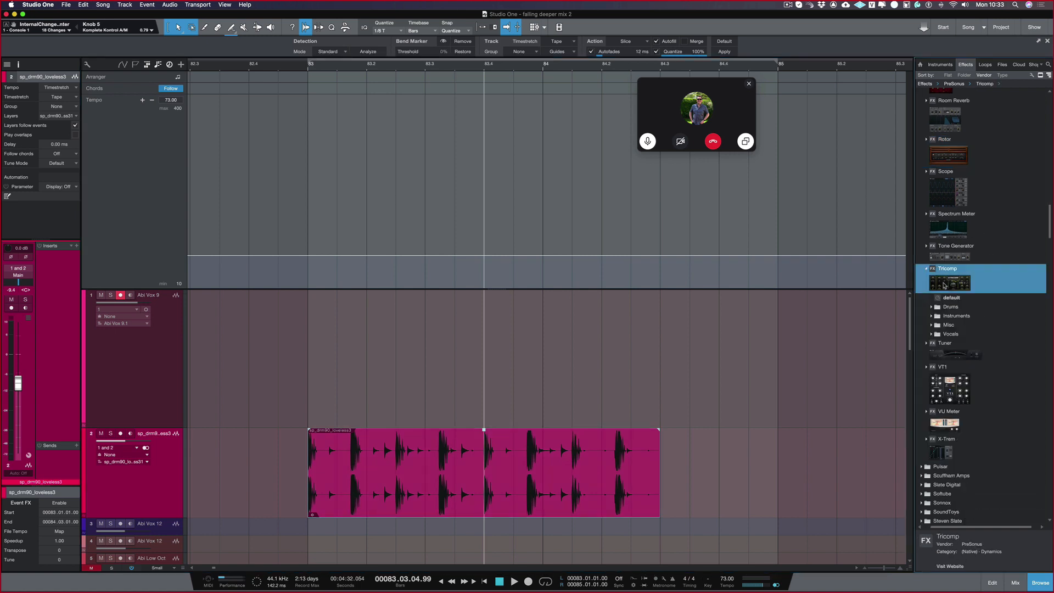
pyautogui.moveTo(944, 284); pyautogui.dragTo(464, 351)
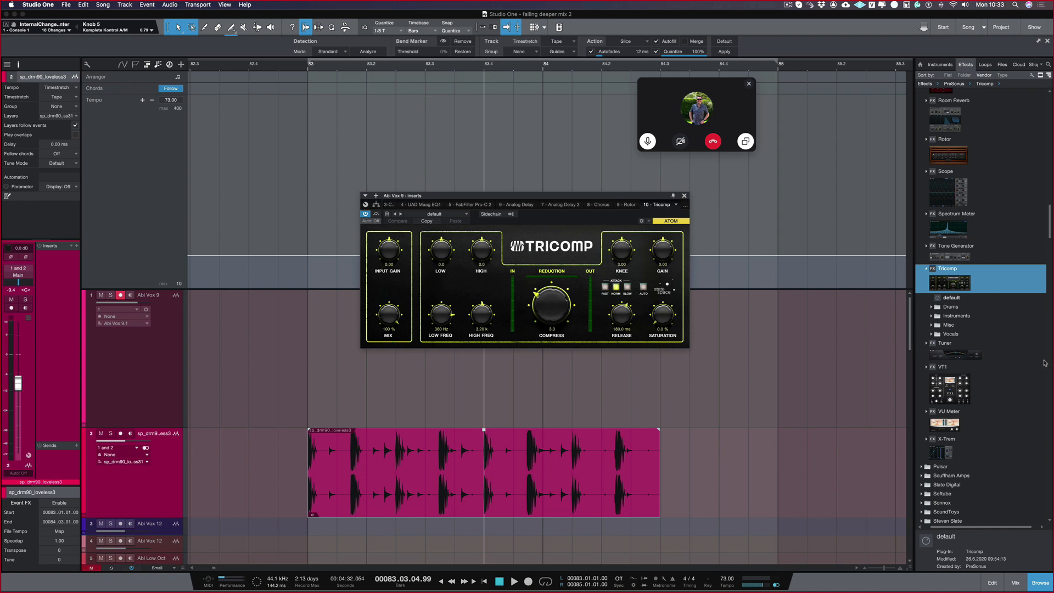
pyautogui.scroll(10, 1035, 365)
pyautogui.scroll(10, 1035, 365)
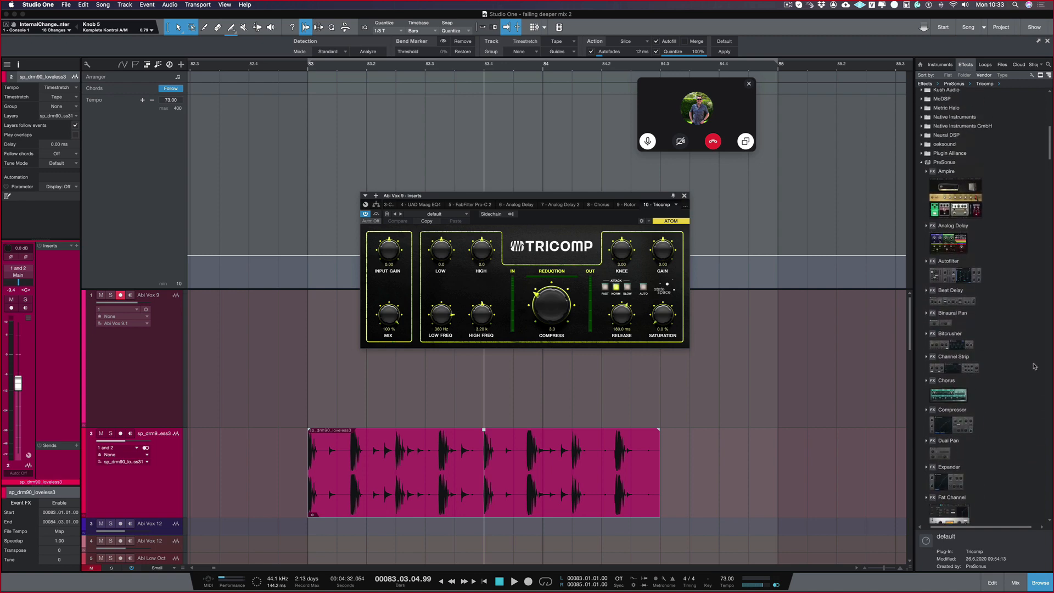
pyautogui.click(684, 196)
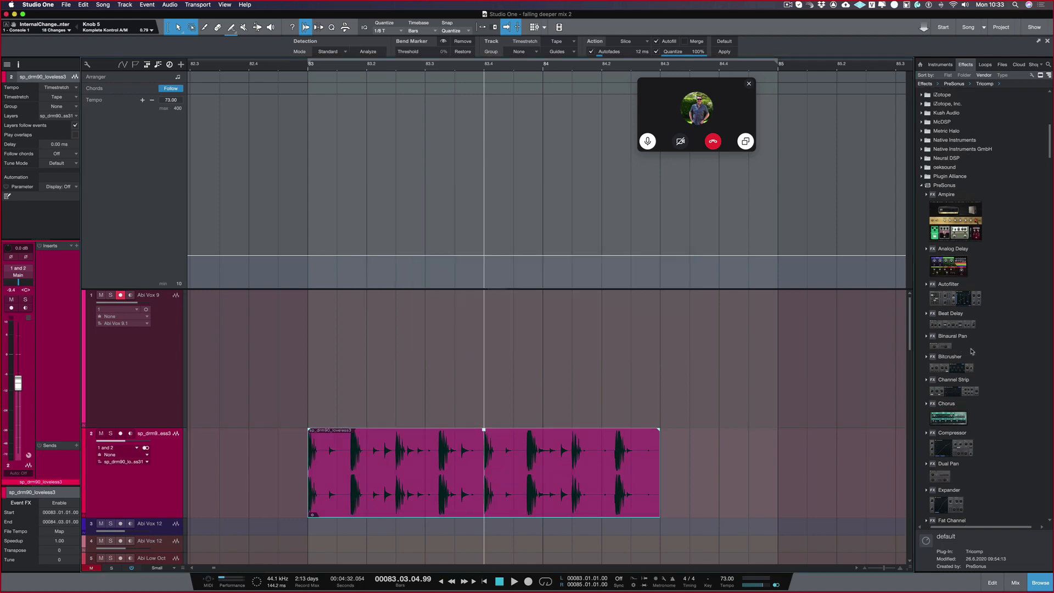
# Step: Insert the PreSonus Pro EQ on the first vocal track, and move its window slightly higher
pyautogui.scroll(-5, 972, 352)
pyautogui.scroll(-5, 972, 351)
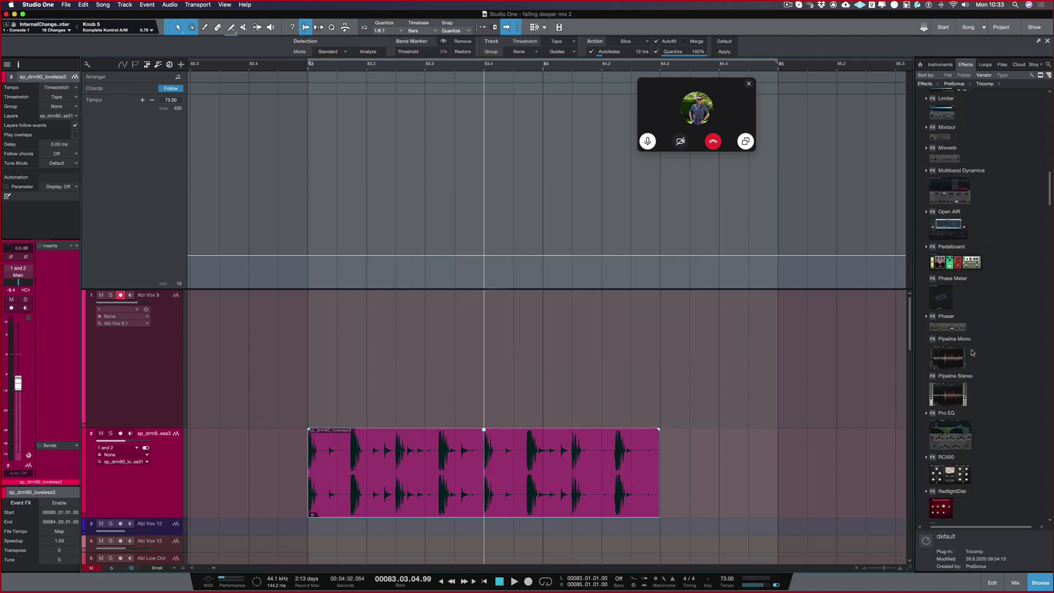
pyautogui.scroll(-2, 970, 352)
pyautogui.moveTo(958, 351); pyautogui.dragTo(477, 331)
pyautogui.moveTo(635, 194); pyautogui.dragTo(626, 171)
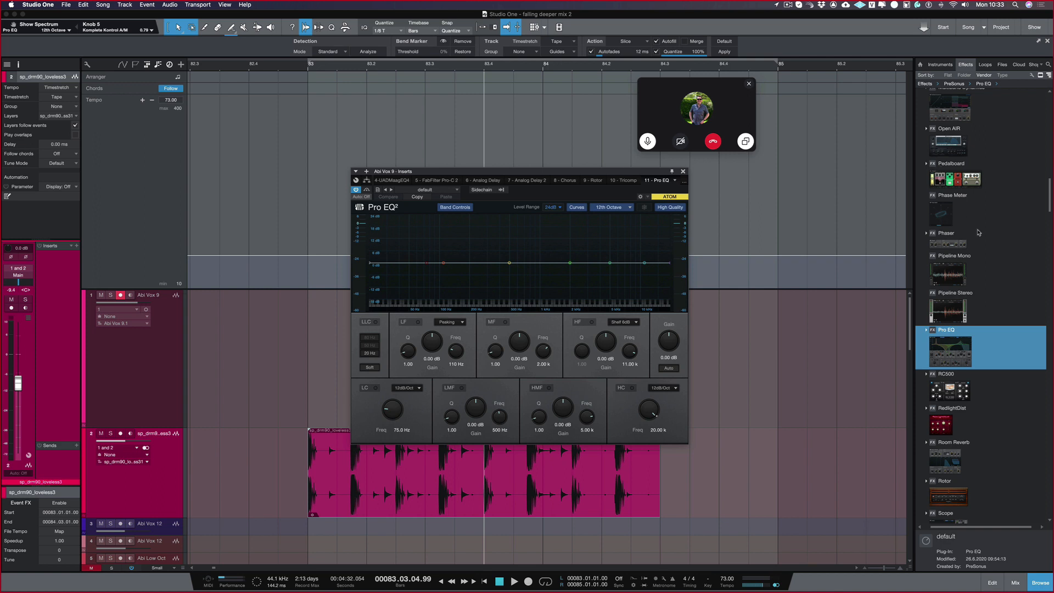
pyautogui.scroll(-10, 979, 234)
pyautogui.scroll(3, 980, 235)
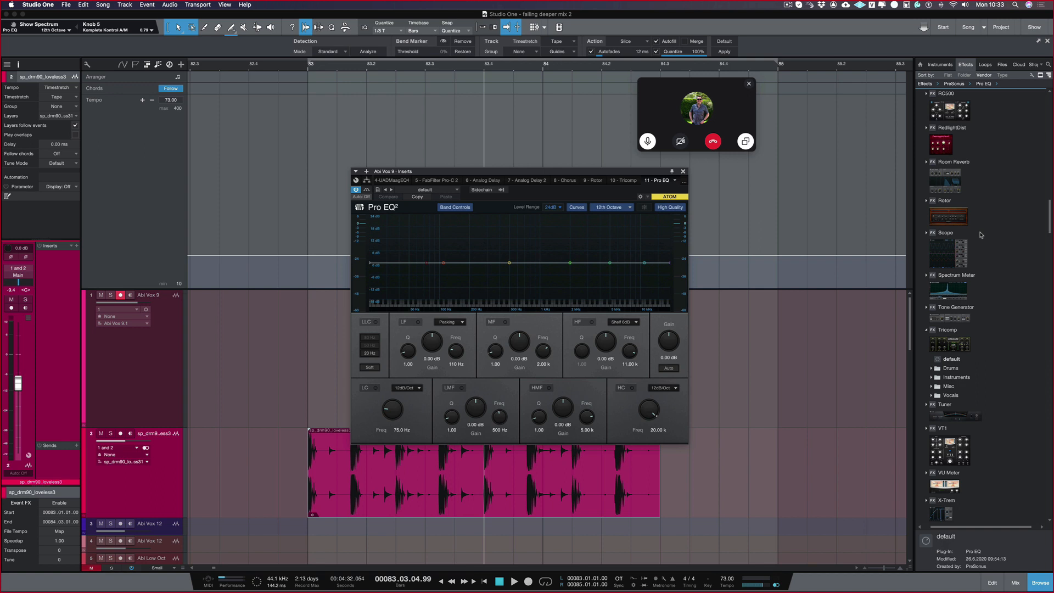
pyautogui.scroll(-3, 980, 235)
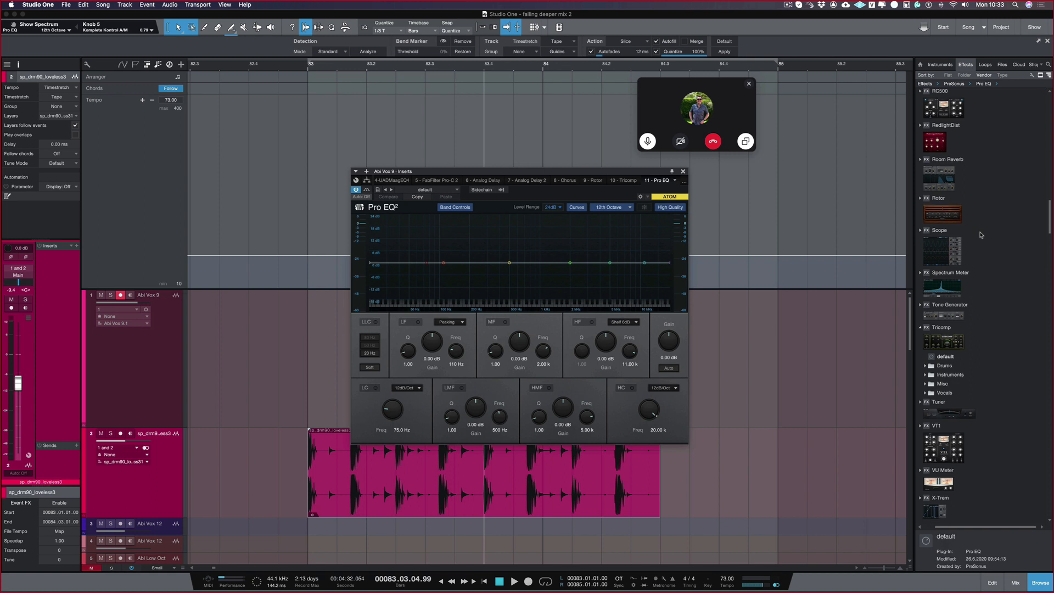
pyautogui.scroll(8, 980, 235)
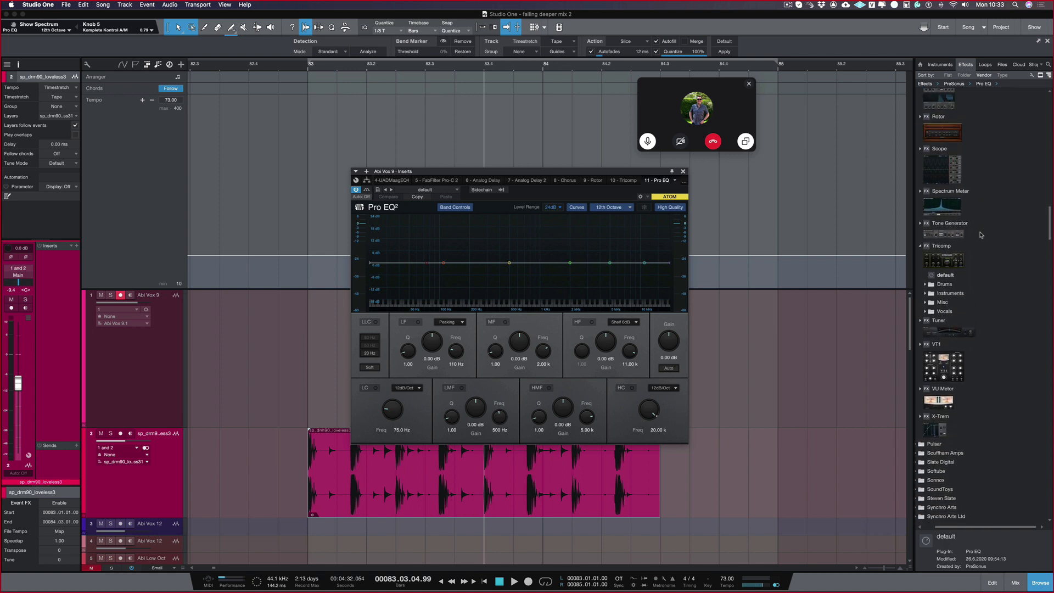
# Step: Close the Pro EQ window and insert the PreSonus Limiter on the first vocal track
pyautogui.scroll(9, 980, 234)
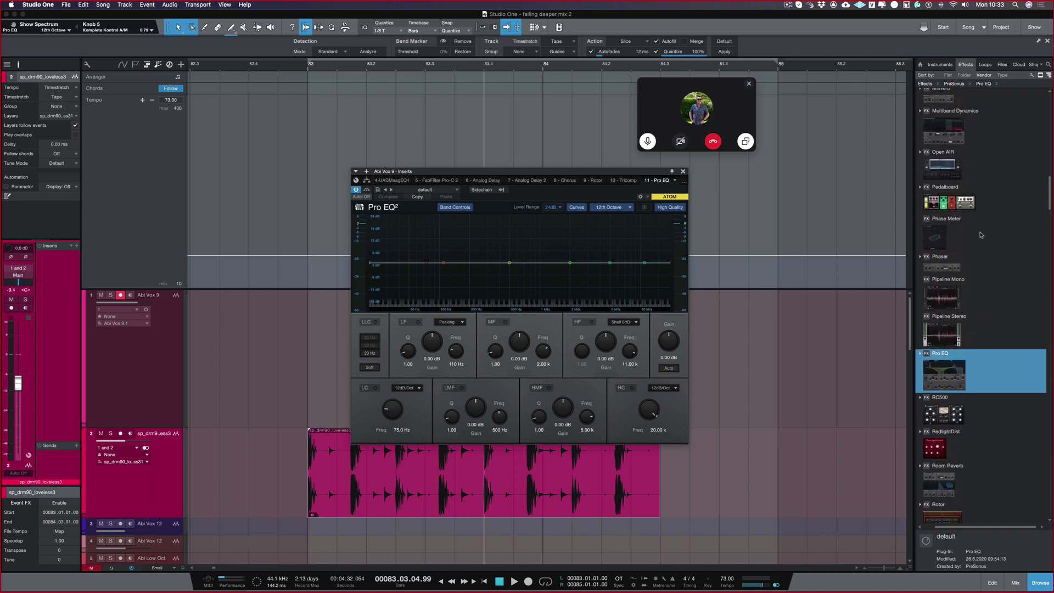
pyautogui.scroll(1, 980, 235)
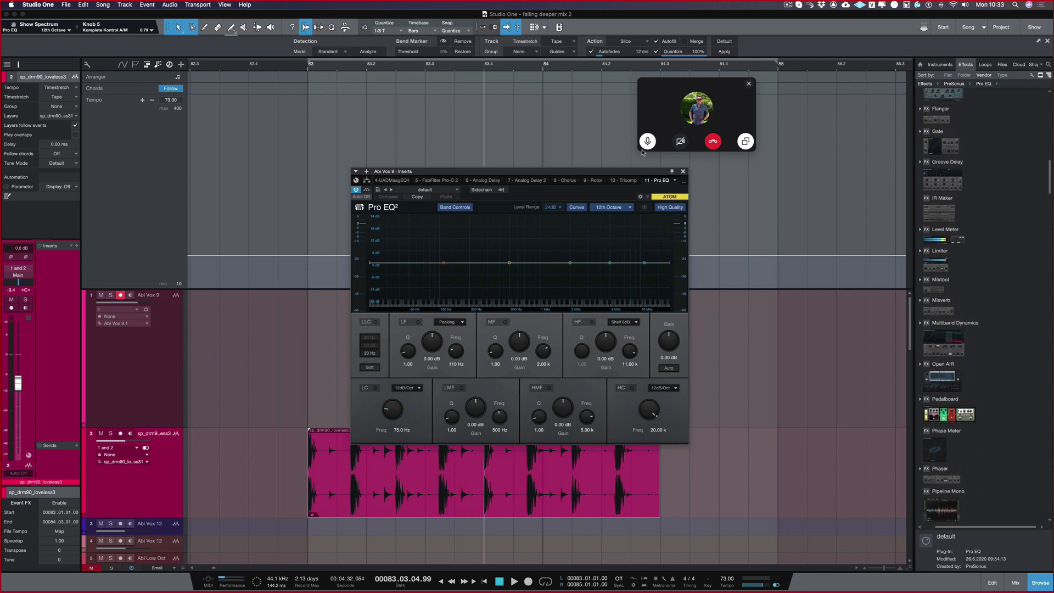
pyautogui.click(683, 171)
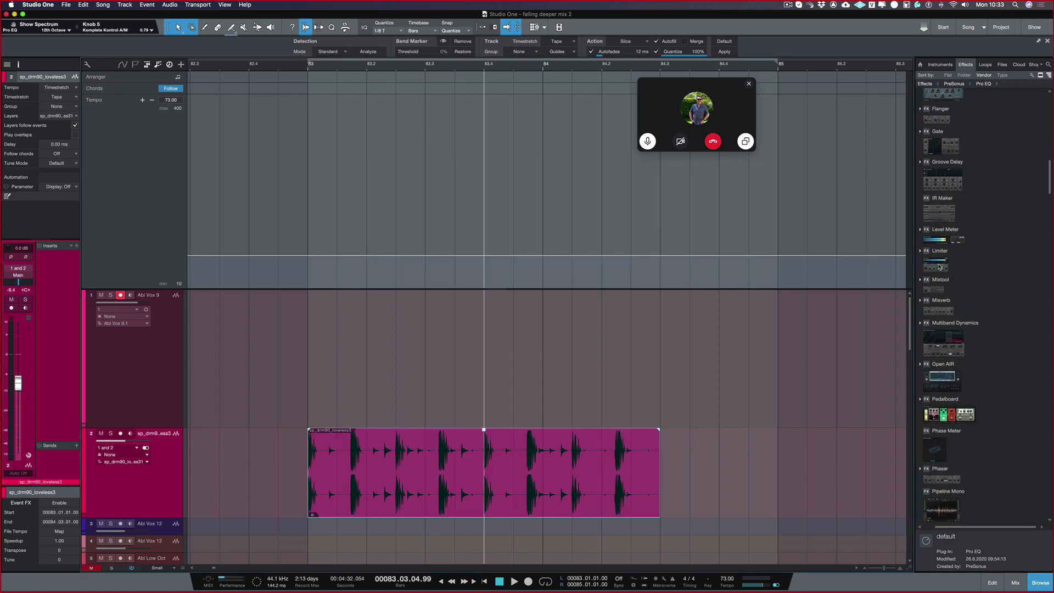
pyautogui.moveTo(941, 259); pyautogui.dragTo(541, 323)
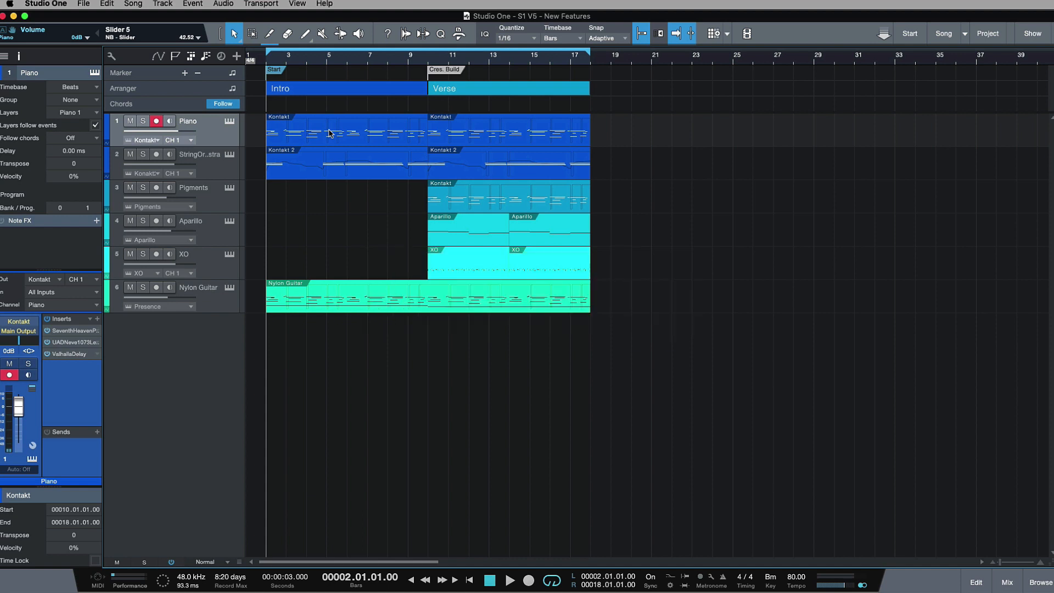
# Step: Open the Piano's Intro part in Score View and add the String Orchestra and Pigments parts to the score
pyautogui.doubleClick(362, 138)
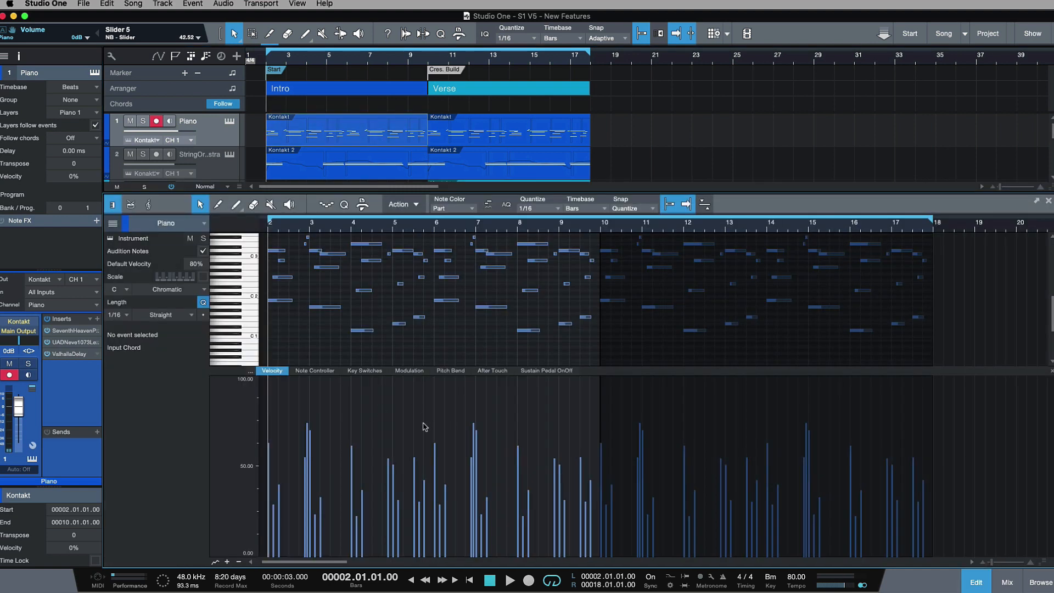
pyautogui.click(149, 206)
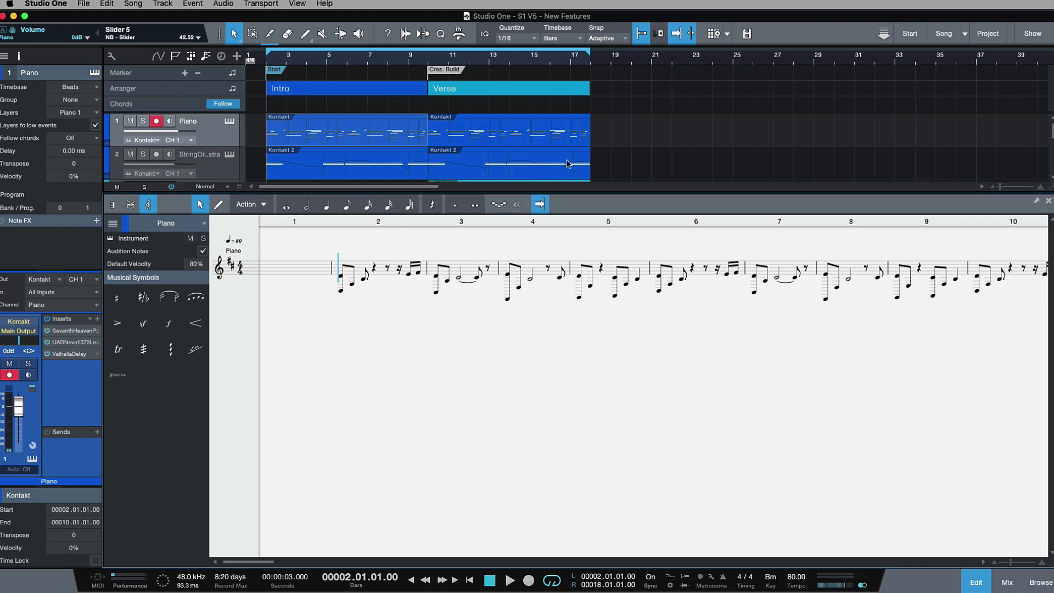
pyautogui.scroll(-1, 568, 163)
pyautogui.keyDown('shift'); pyautogui.click(403, 160); pyautogui.keyUp('shift')
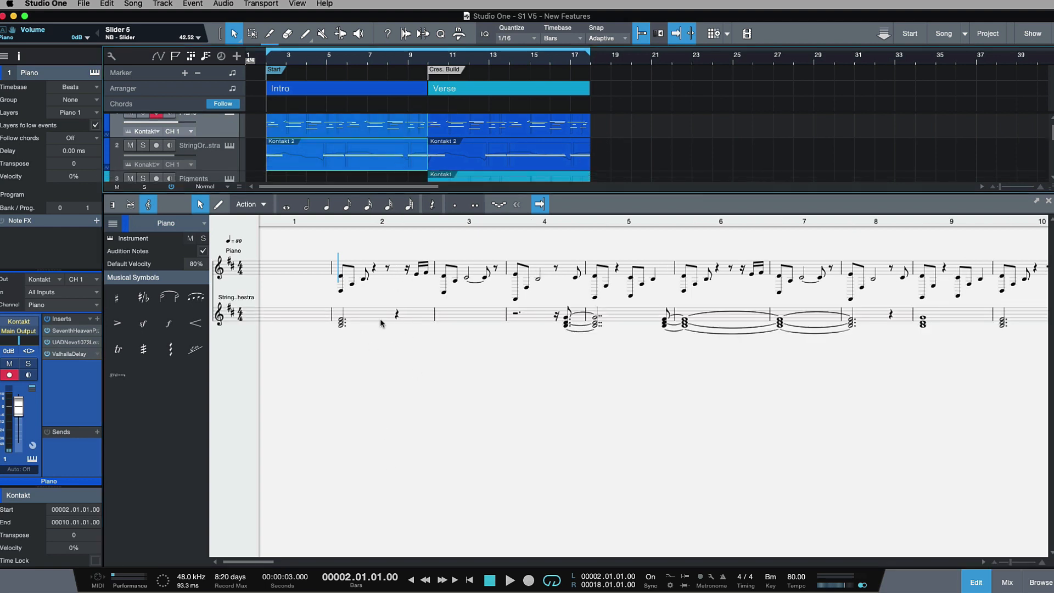
pyautogui.scroll(-1, 543, 135)
pyautogui.keyDown('shift'); pyautogui.click(518, 175); pyautogui.keyUp('shift')
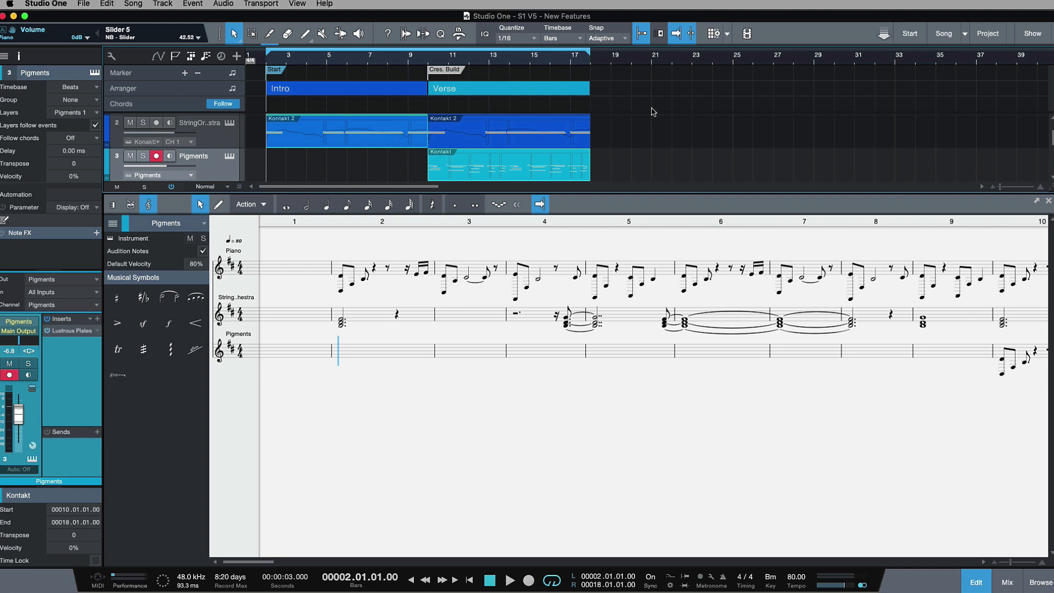
# Step: Look at the chord track's settings and select the String Orchestra's Intro part
pyautogui.click(179, 105)
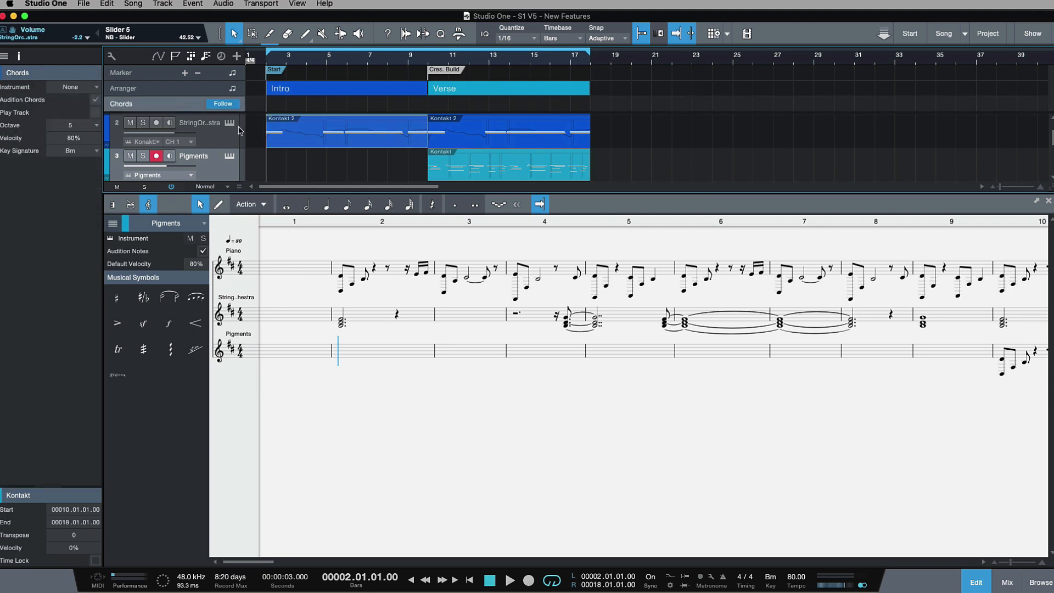
pyautogui.click(319, 137)
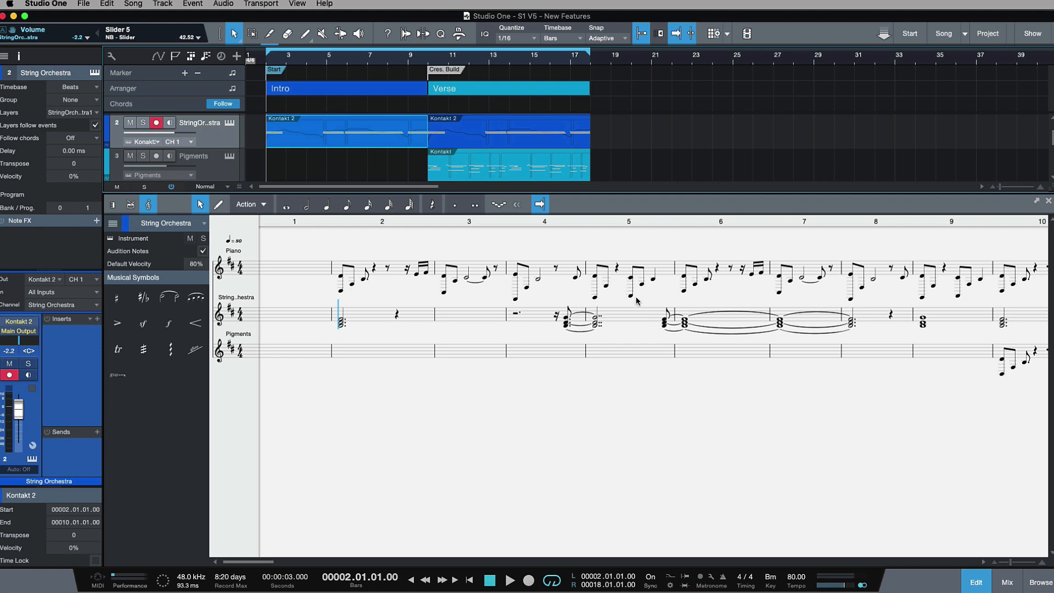
pyautogui.scroll(2, 494, 163)
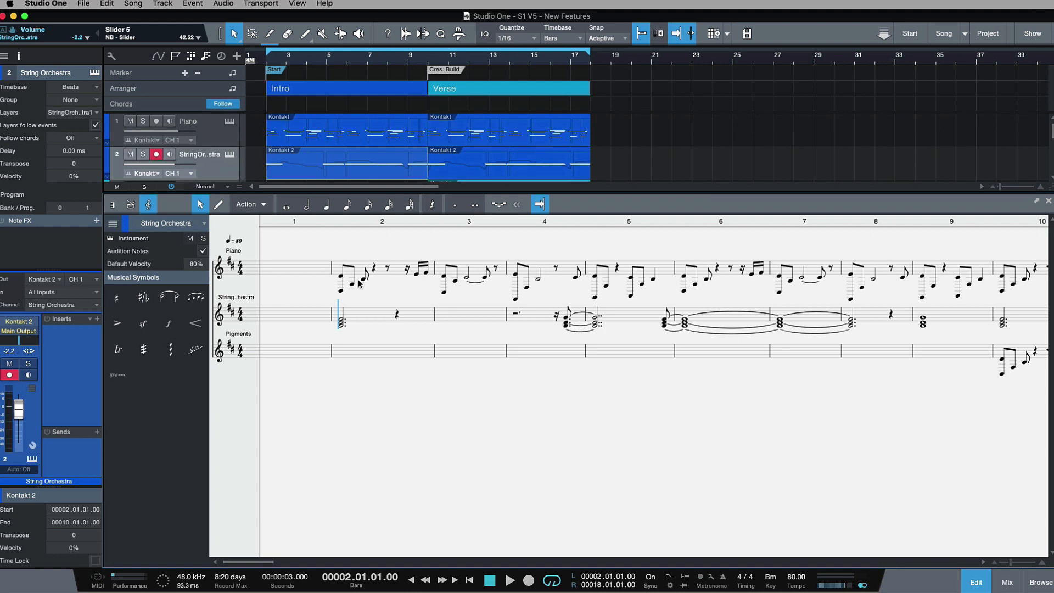
# Step: Try moving the lowest first note of the Piano staff up two steps and back down, and deselect it
pyautogui.click(340, 293)
pyautogui.press('Up')
pyautogui.press('Up')
pyautogui.press('Down')
pyautogui.press('Down')
pyautogui.click(495, 456)
# Step: View the Piano track's Kontakt instrument, and close both its window and the score editor
pyautogui.click(233, 124)
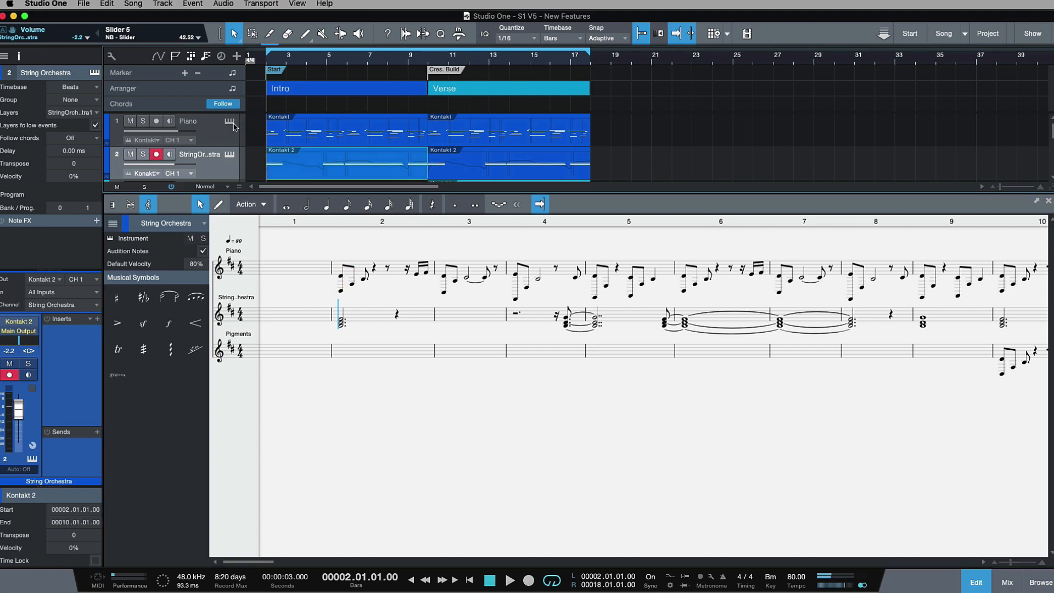
pyautogui.click(230, 122)
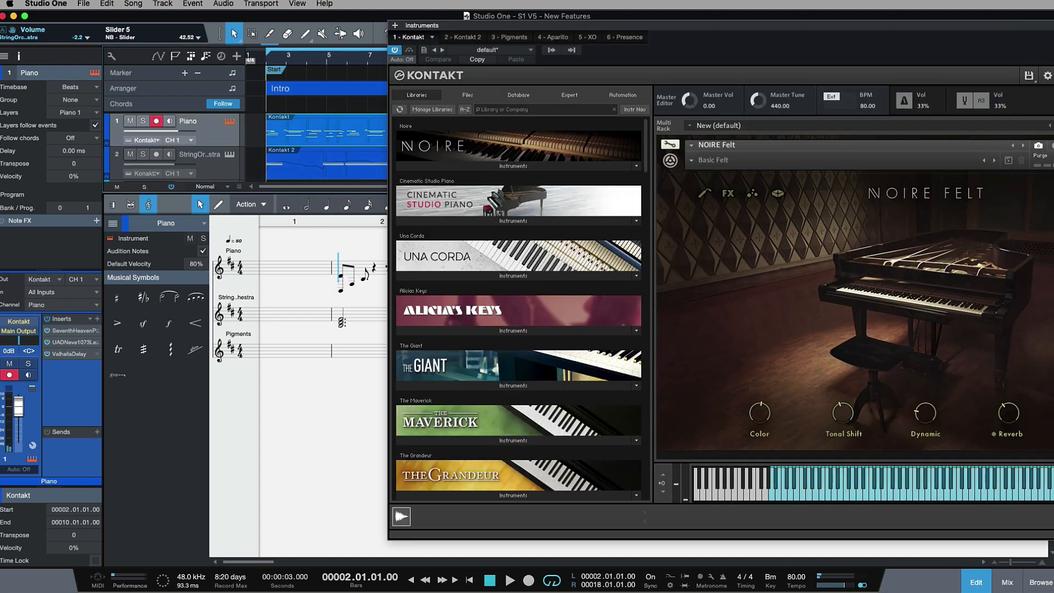
pyautogui.click(1051, 25)
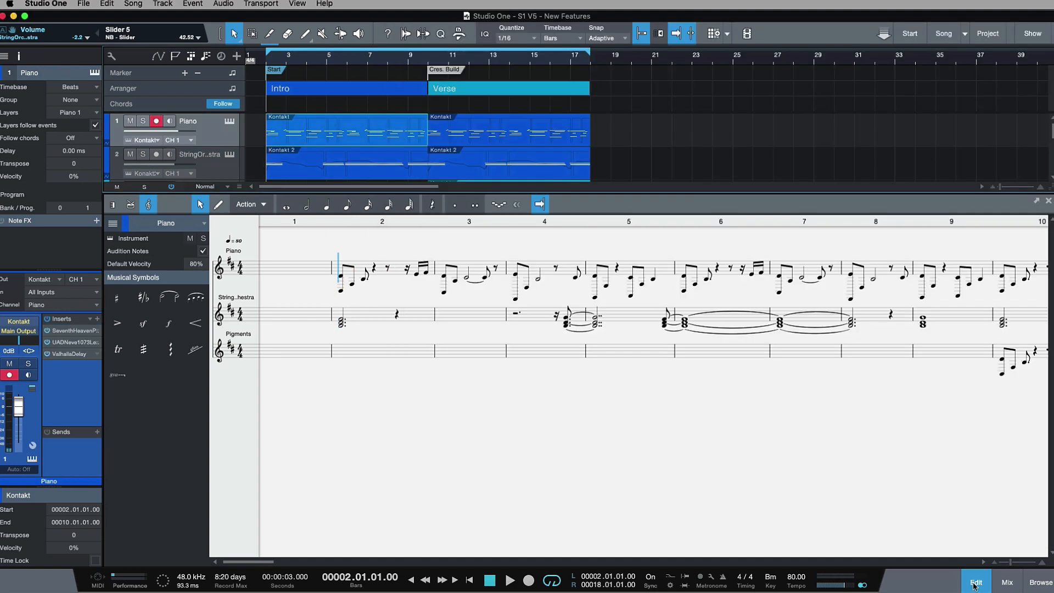
pyautogui.click(975, 583)
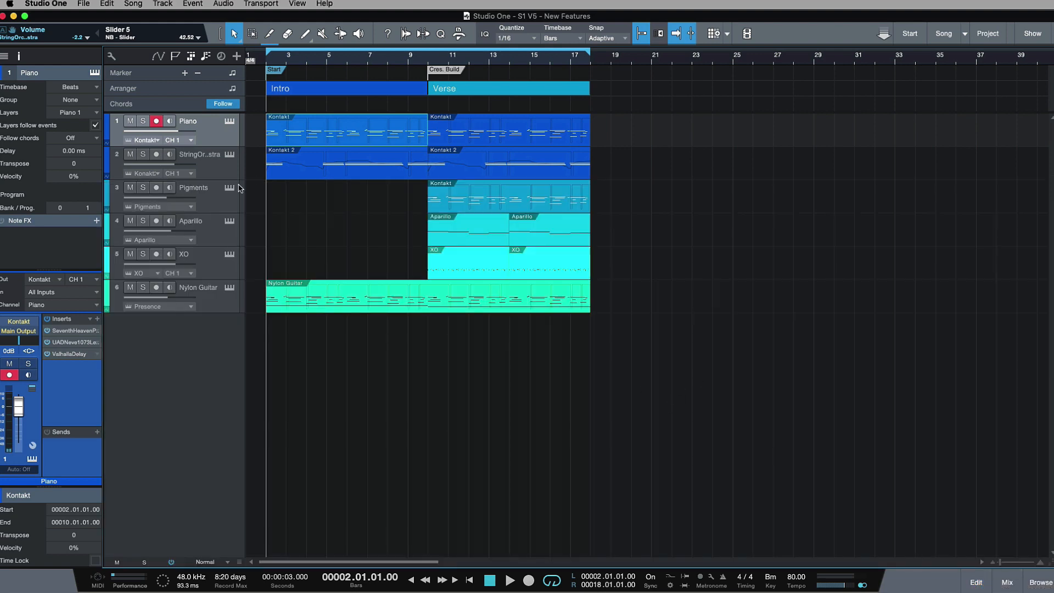
# Step: Show the Piano's Intro part alone in the score editor twice, closing the editor each time
pyautogui.press('Down')
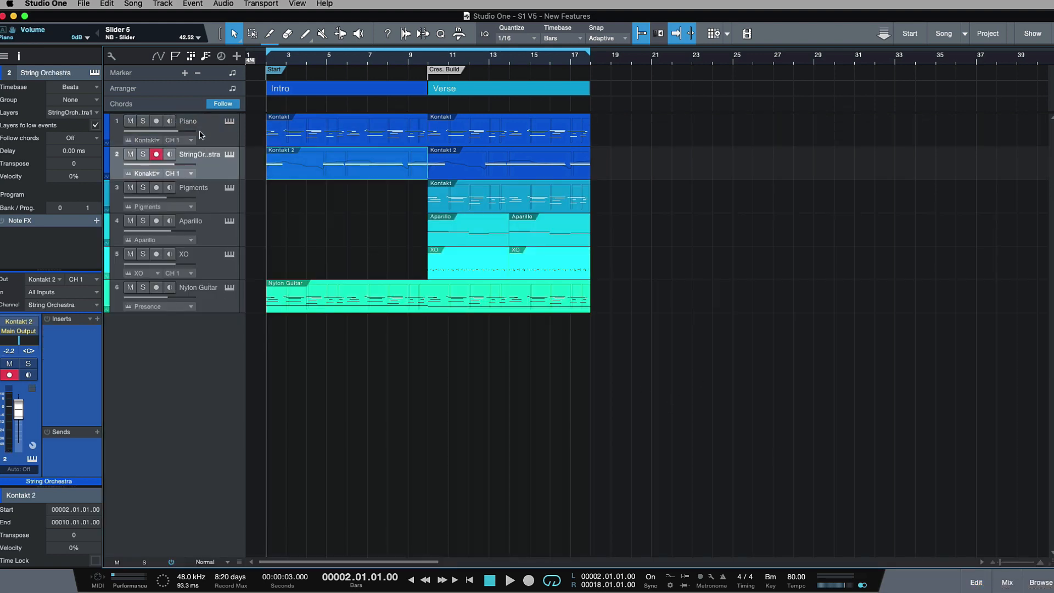
pyautogui.click(322, 138)
pyautogui.doubleClick(320, 138)
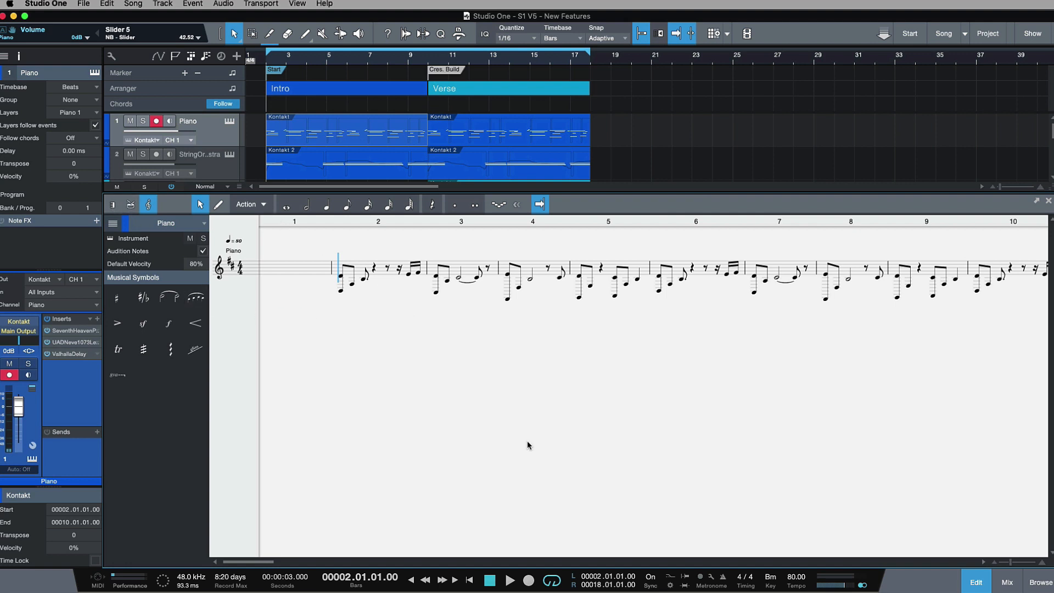
pyautogui.click(974, 583)
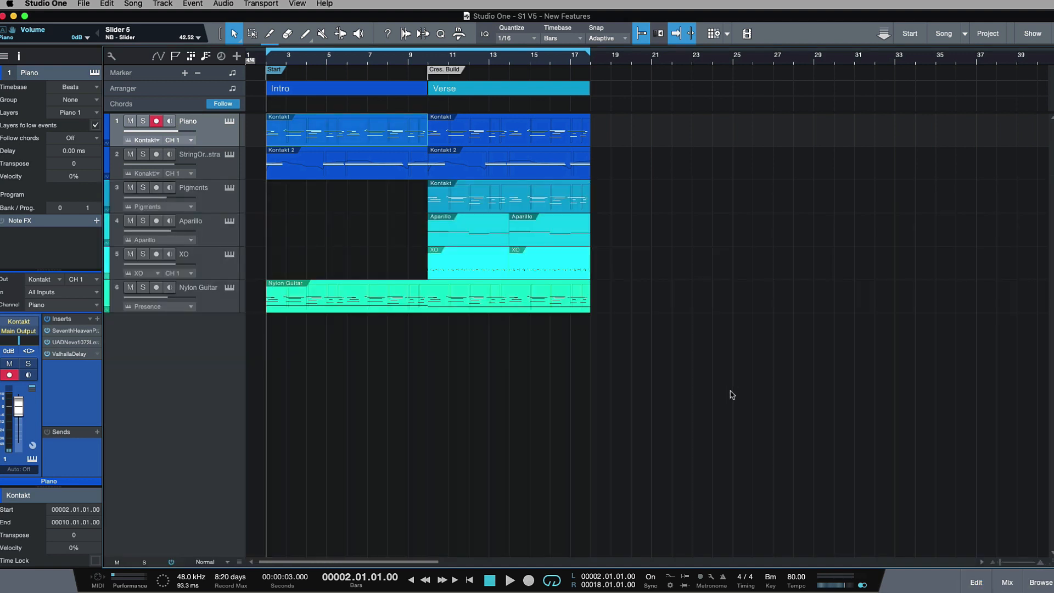
pyautogui.click(297, 137)
pyautogui.doubleClick(325, 142)
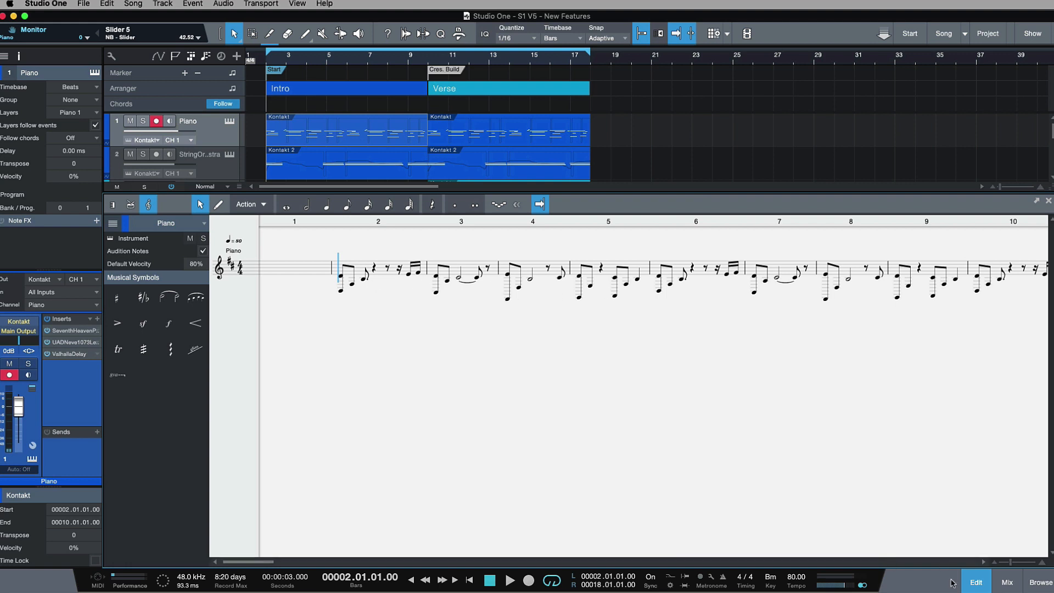
pyautogui.click(975, 581)
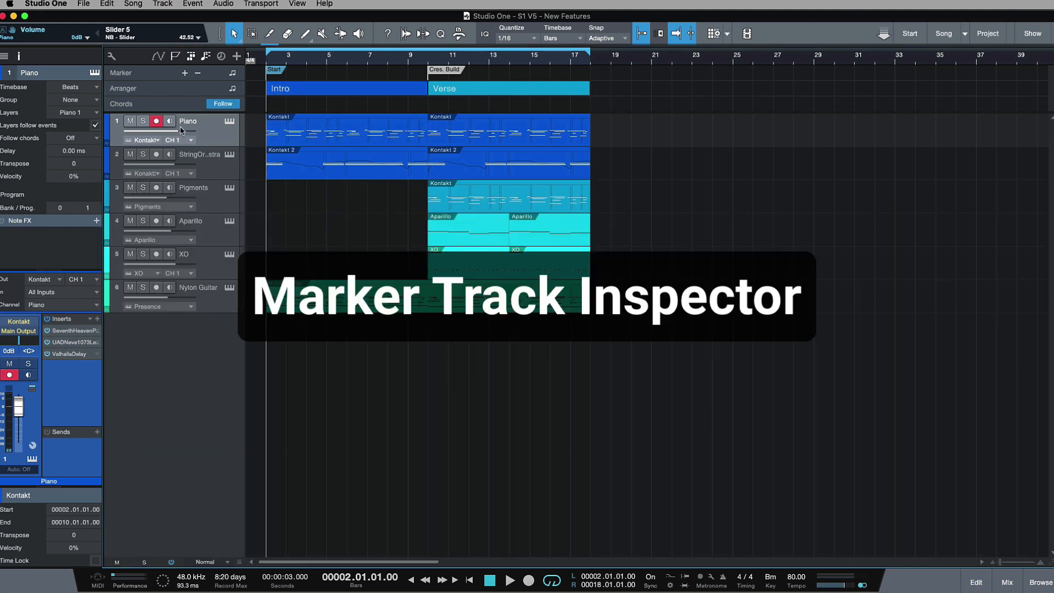
# Step: Show the marker track in the inspector and jump the playhead between the Start and Cres. Build markers
pyautogui.click(134, 77)
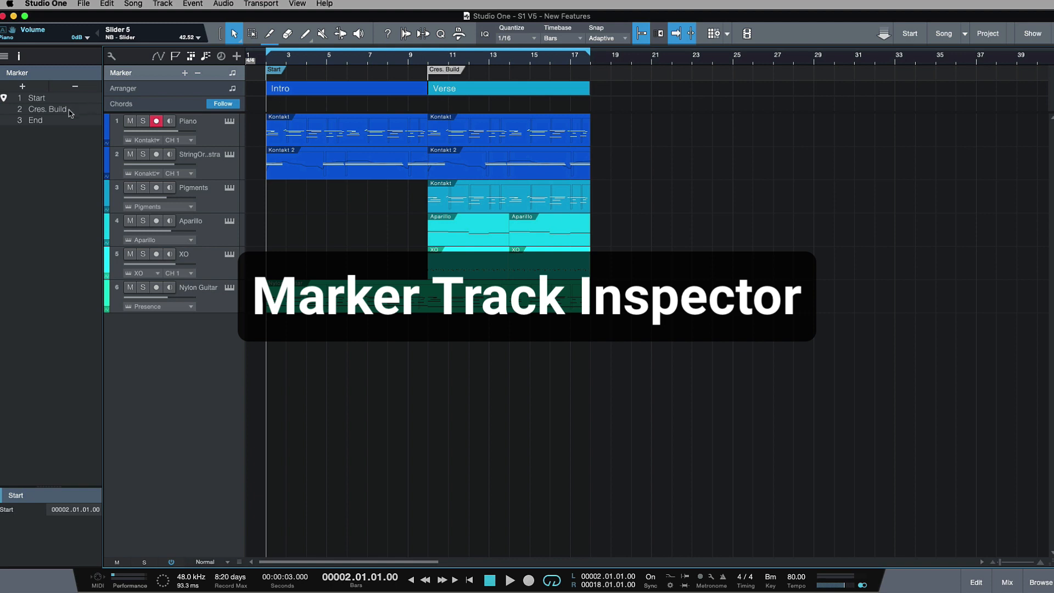
pyautogui.click(167, 105)
pyautogui.click(156, 77)
pyautogui.click(50, 101)
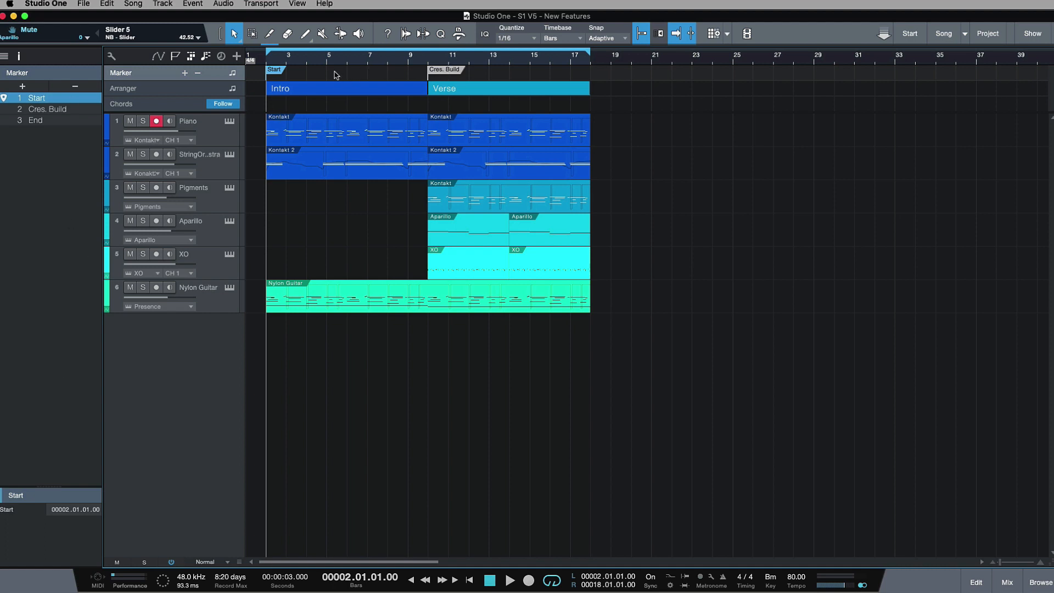
pyautogui.click(432, 67)
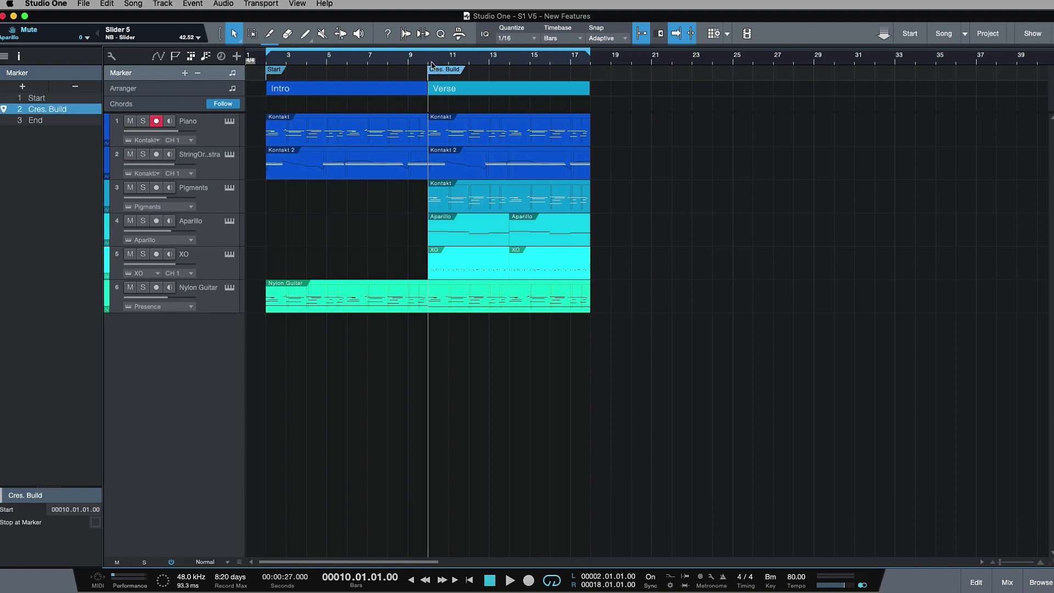
pyautogui.click(268, 65)
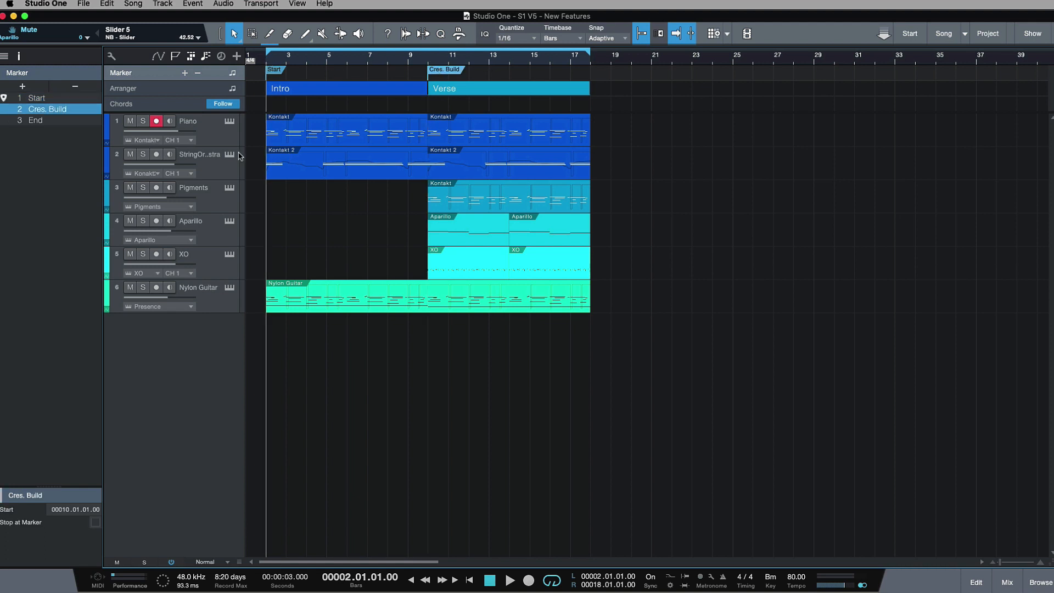
pyautogui.click(63, 100)
# Step: Compare the inspector contents of the Piano track, the chord track and the marker track
pyautogui.click(348, 133)
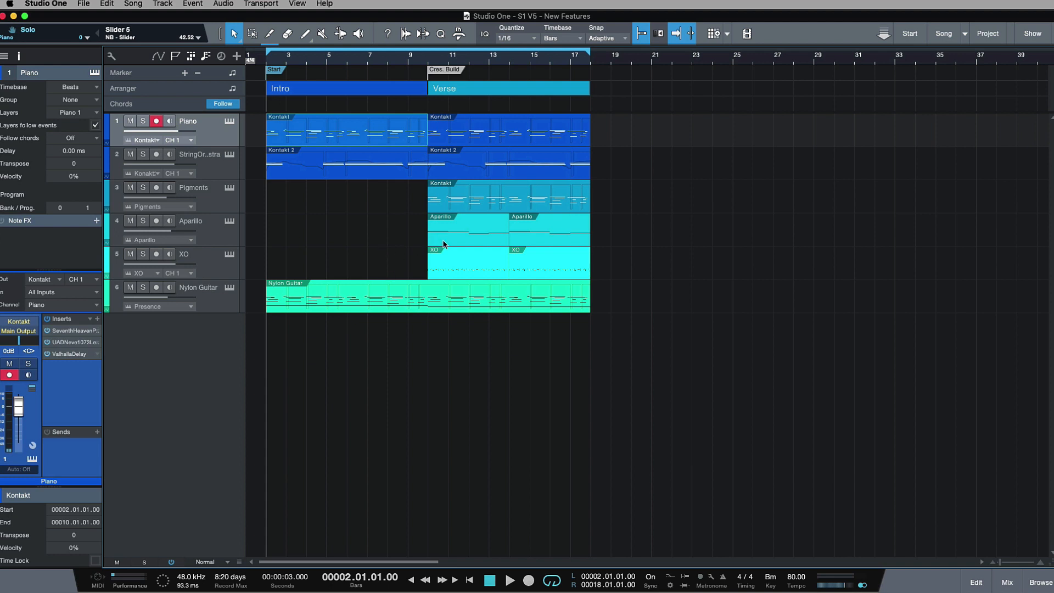
pyautogui.click(152, 85)
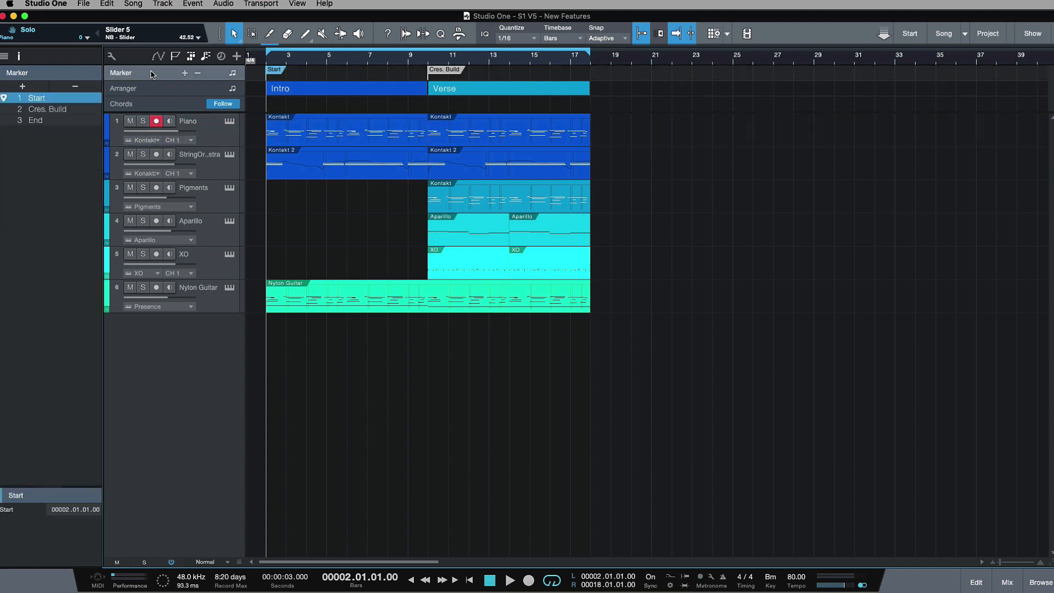
pyautogui.click(151, 106)
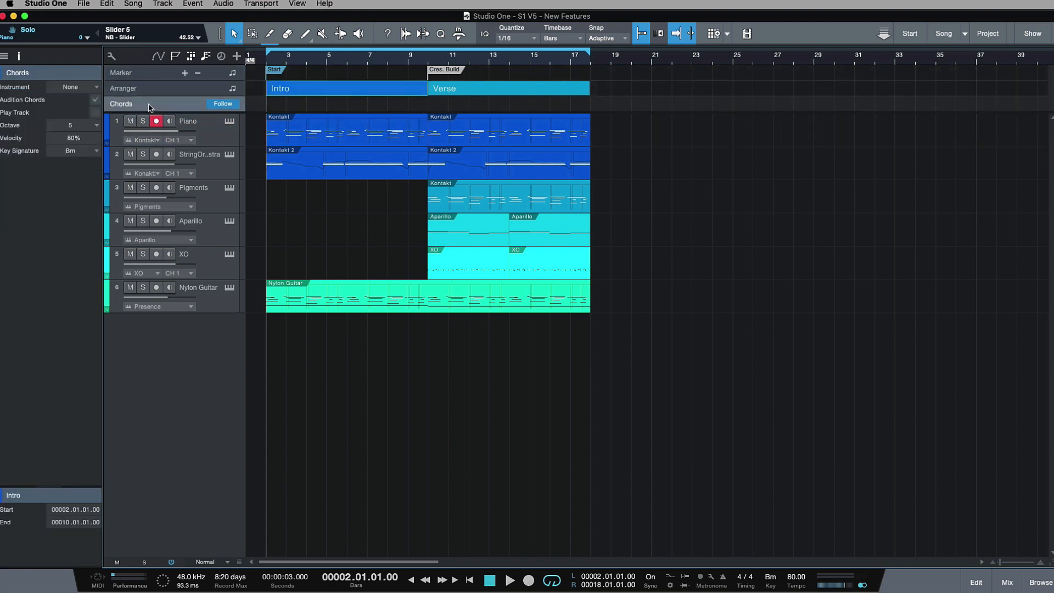
pyautogui.click(147, 73)
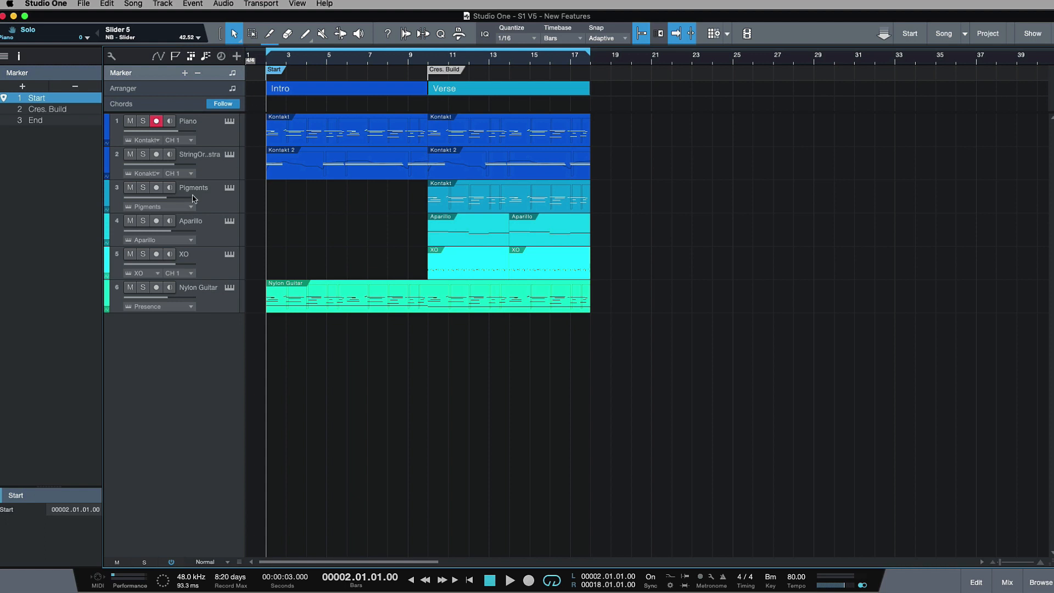
# Step: Jump to the Cres. Build marker from the marker list and enable Stop at Marker for it
pyautogui.press('w')
pyautogui.press('e')
pyautogui.press('e')
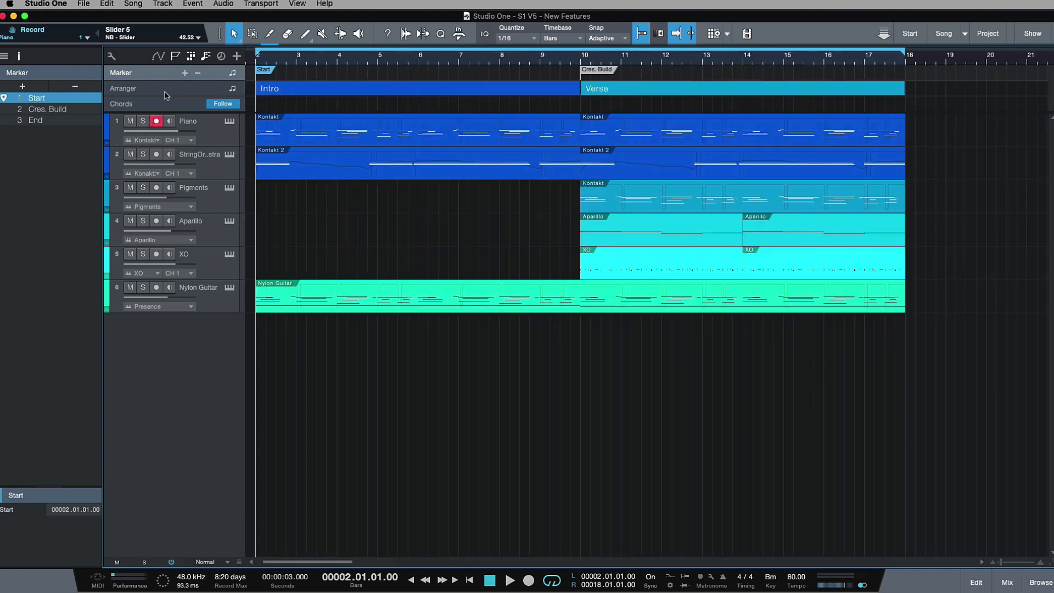
pyautogui.press('w')
pyautogui.press('w')
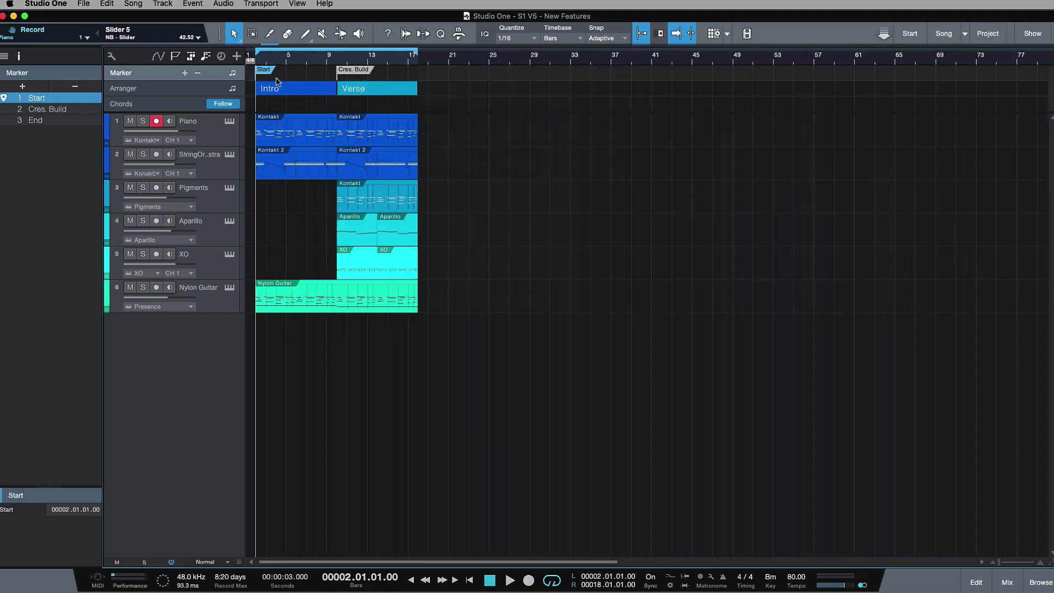
pyautogui.press('e')
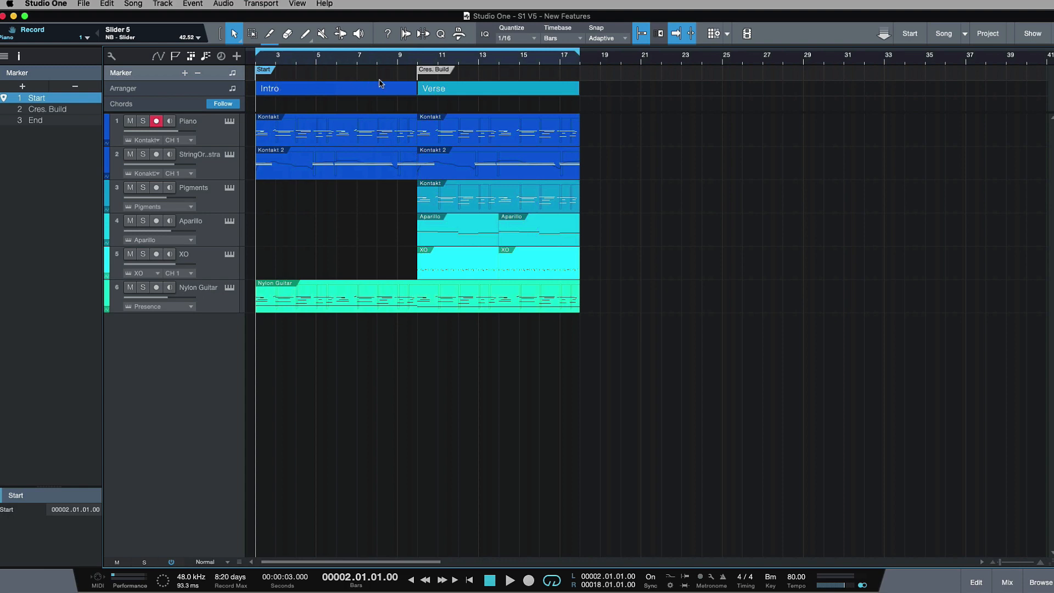
pyautogui.press('w')
pyautogui.press('w')
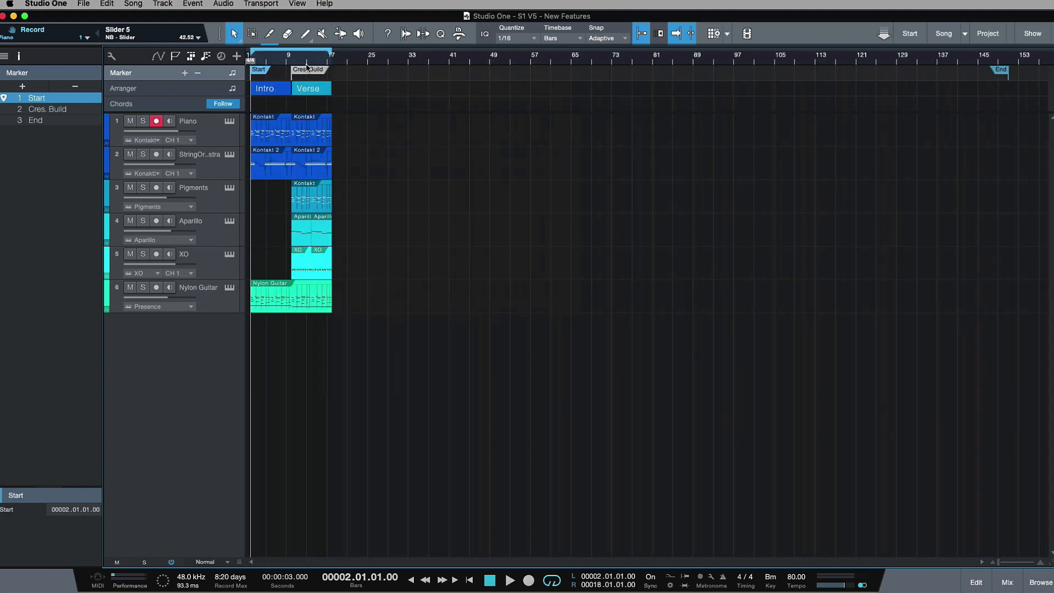
pyautogui.press('e')
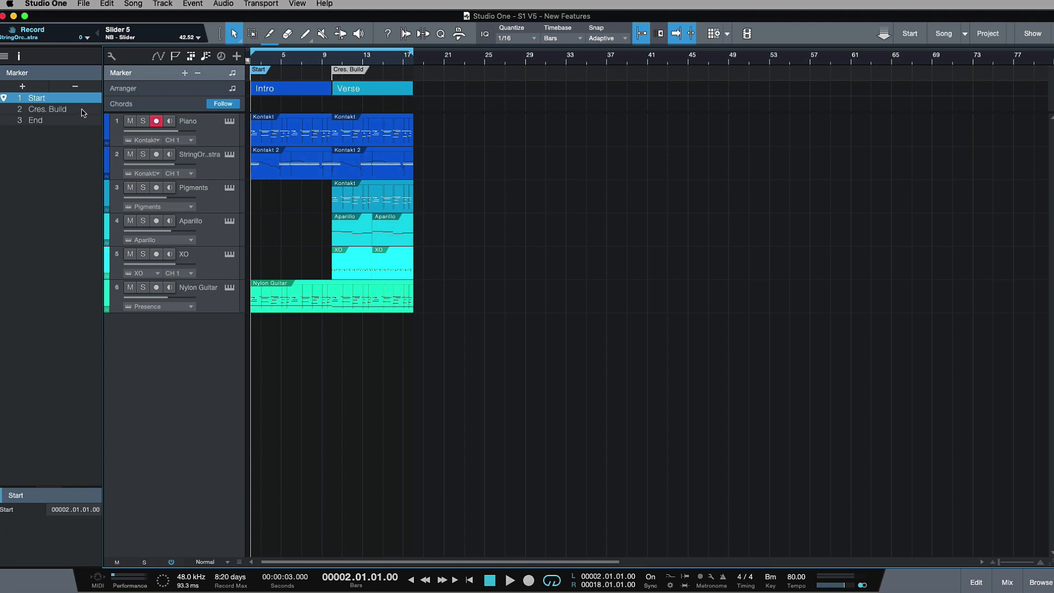
pyautogui.click(82, 110)
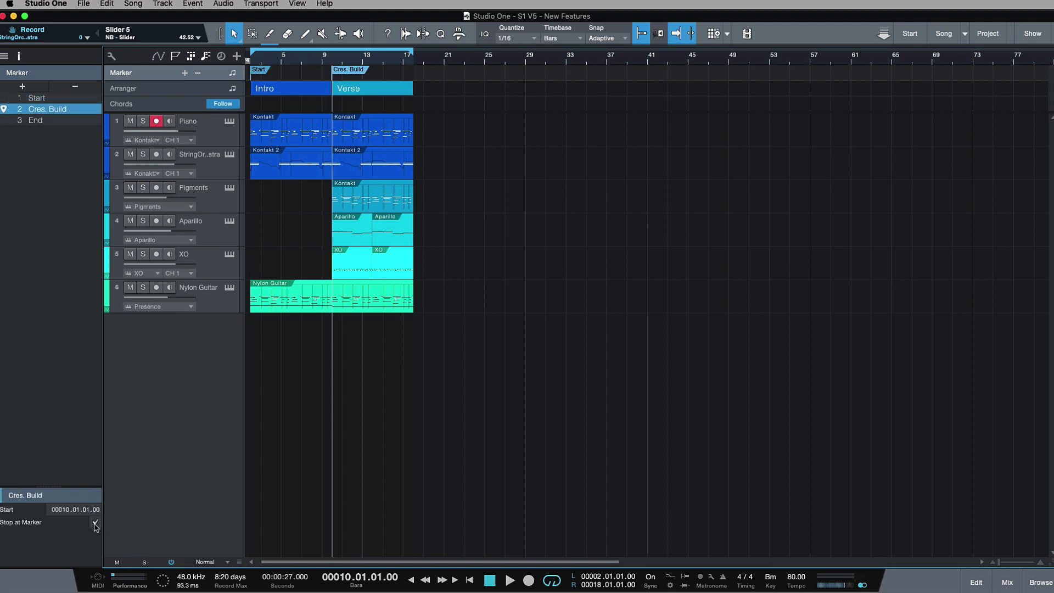
# Step: Toggle playback at the Cres. Build marker and return the playhead to the Start marker at bar 2
pyautogui.press('space')
pyautogui.press('e')
pyautogui.press('e')
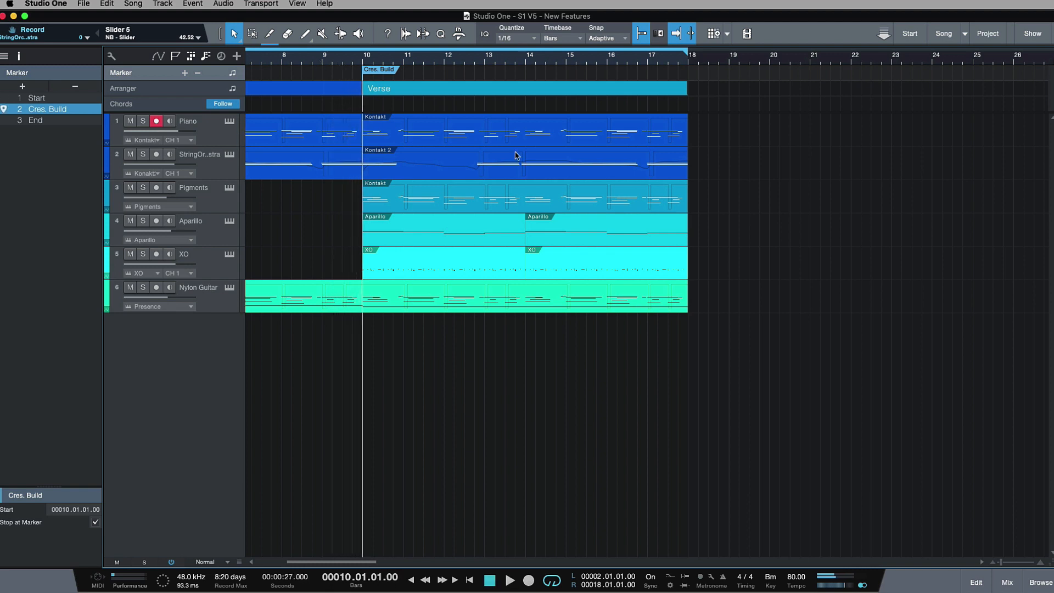
pyautogui.press('w')
pyautogui.press('w')
pyautogui.press('w')
pyautogui.press('e')
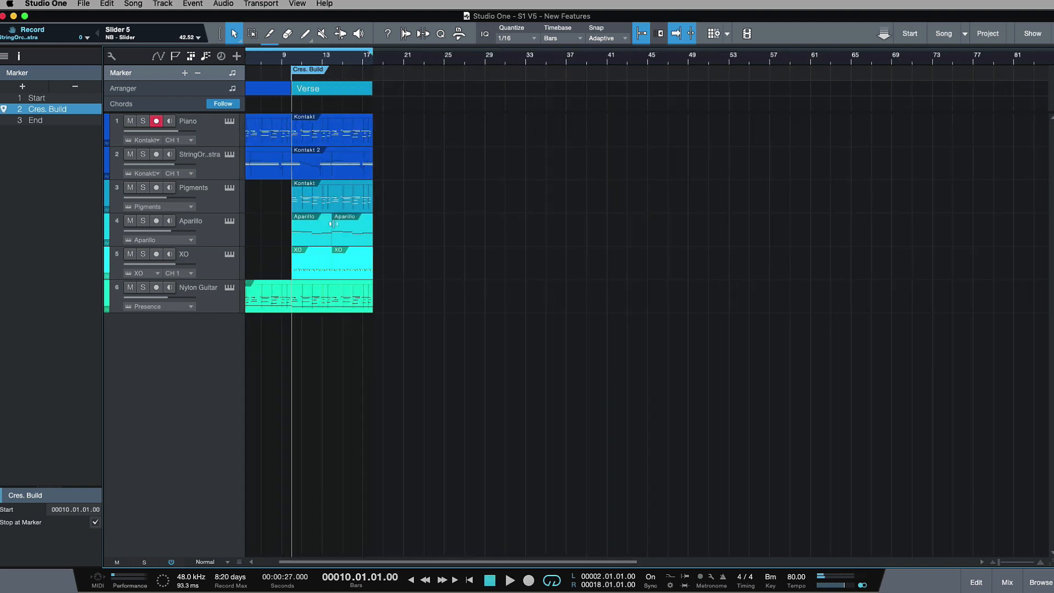
pyautogui.moveTo(336, 562); pyautogui.dragTo(296, 562)
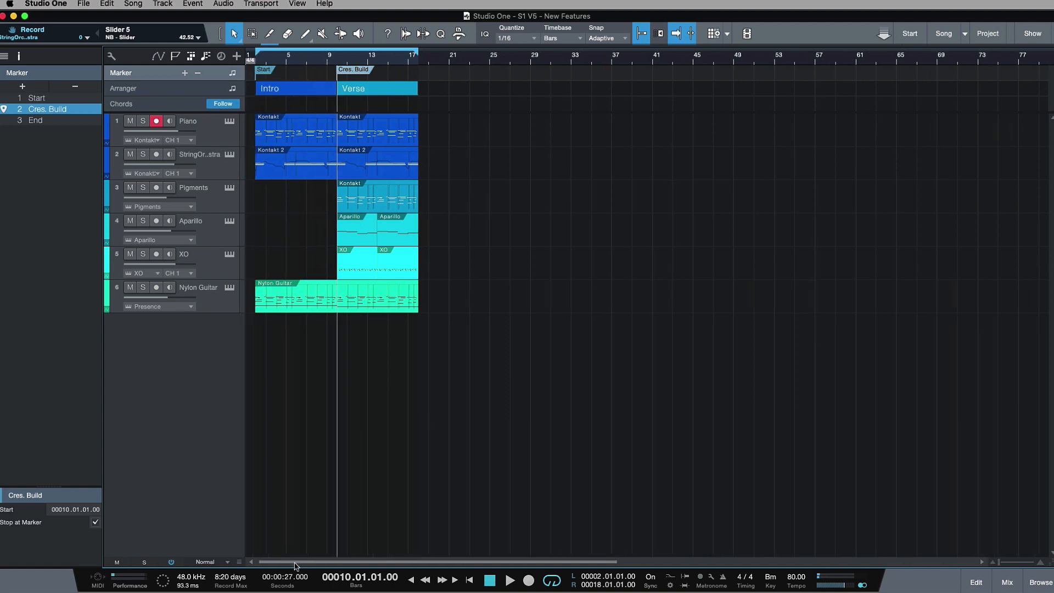
pyautogui.click(252, 57)
pyautogui.press('e')
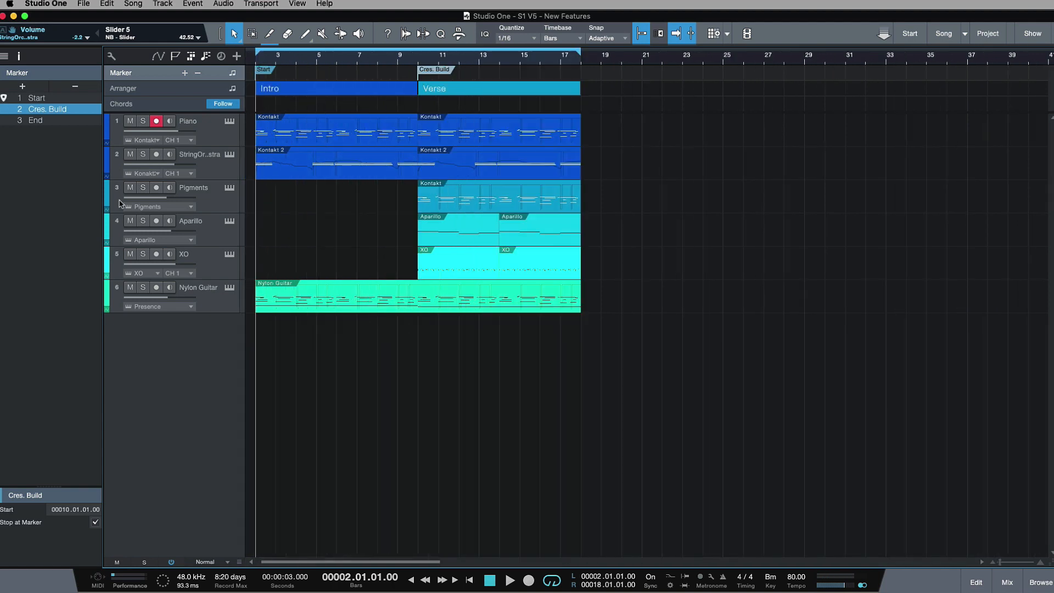
# Step: Disarm recording on the Piano track and open the Nylon Guitar part in the editor's piano view
pyautogui.click(158, 122)
pyautogui.click(207, 126)
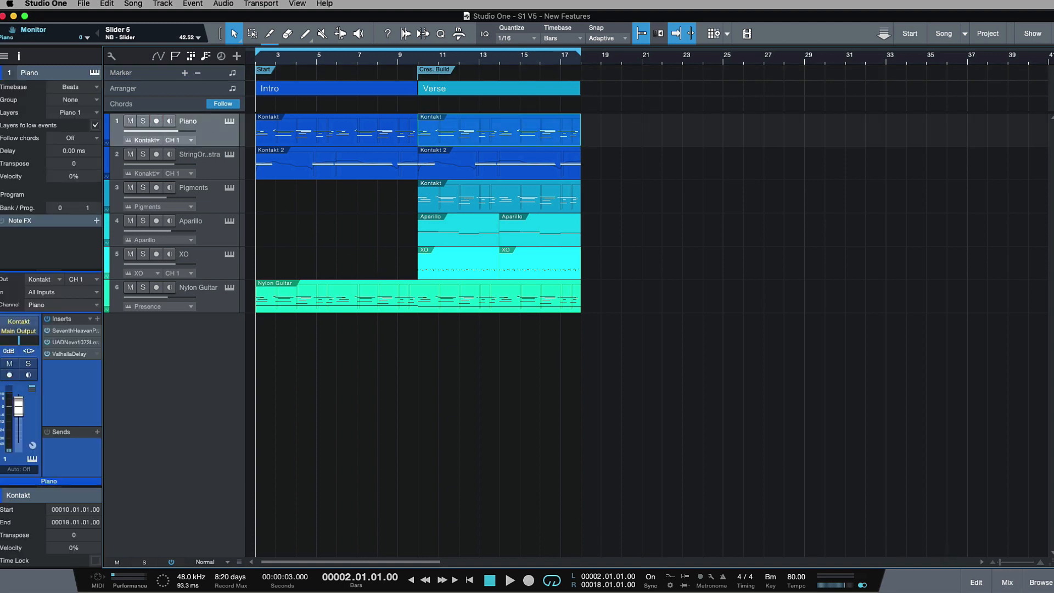
pyautogui.click(224, 302)
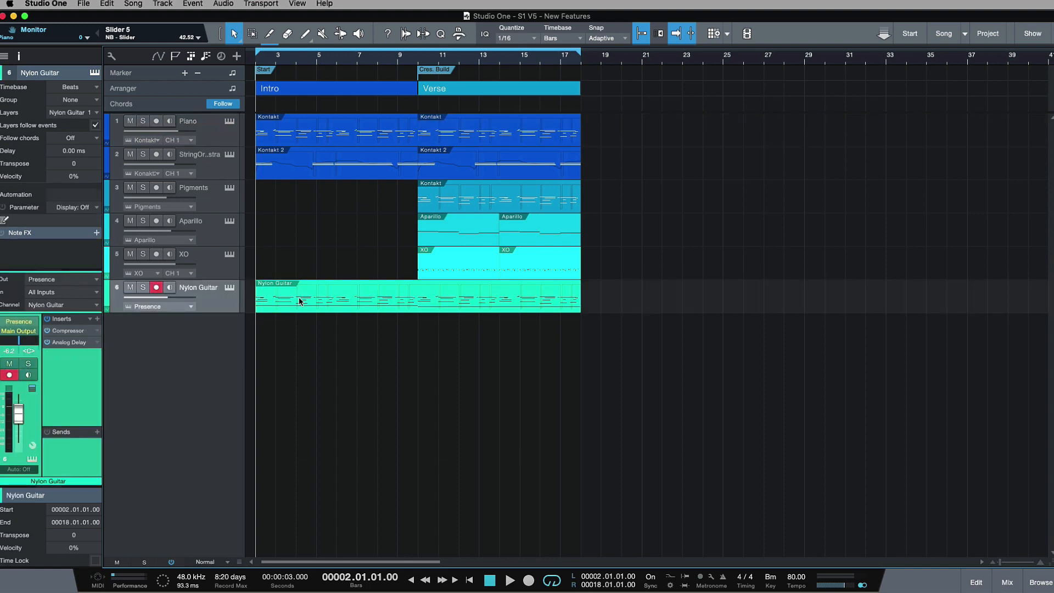
pyautogui.doubleClick(302, 299)
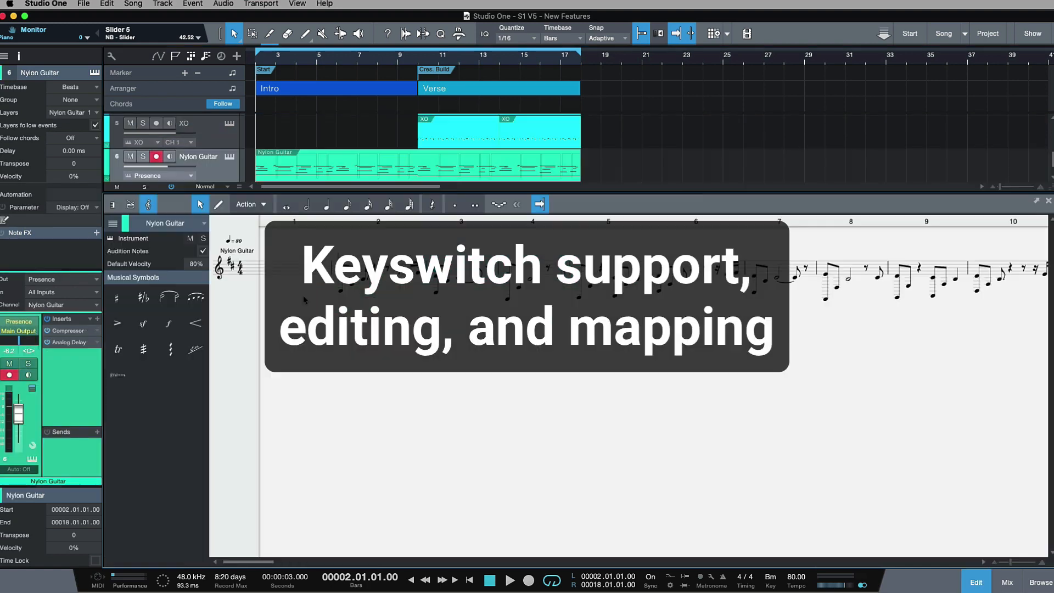
pyautogui.click(112, 204)
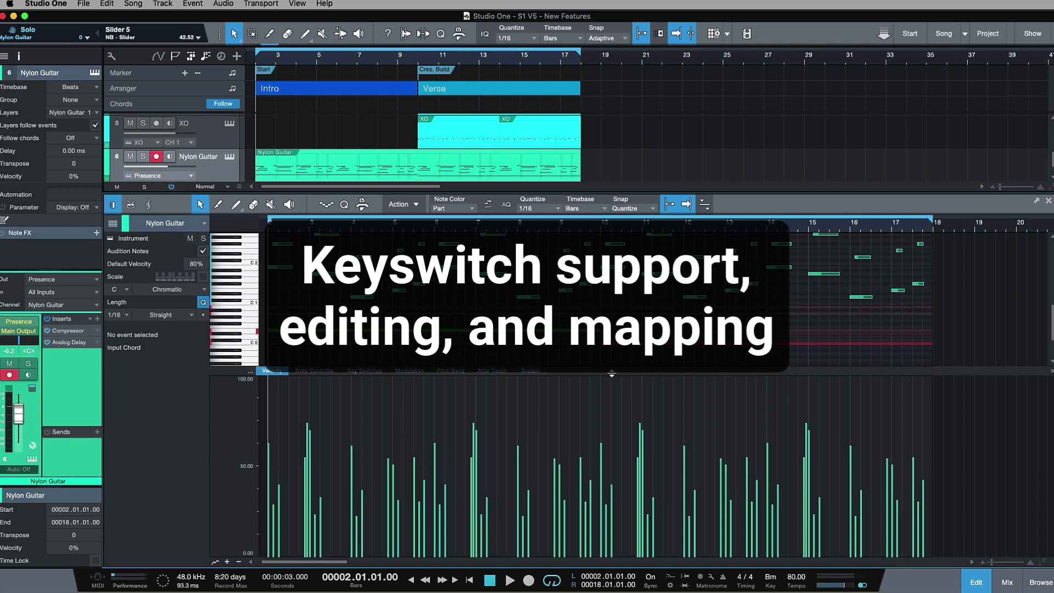
# Step: Show the Key Switches lane below the Nylon Guitar notes and enlarge it to about half the editor's height
pyautogui.moveTo(608, 386); pyautogui.dragTo(589, 504)
pyautogui.moveTo(453, 410)
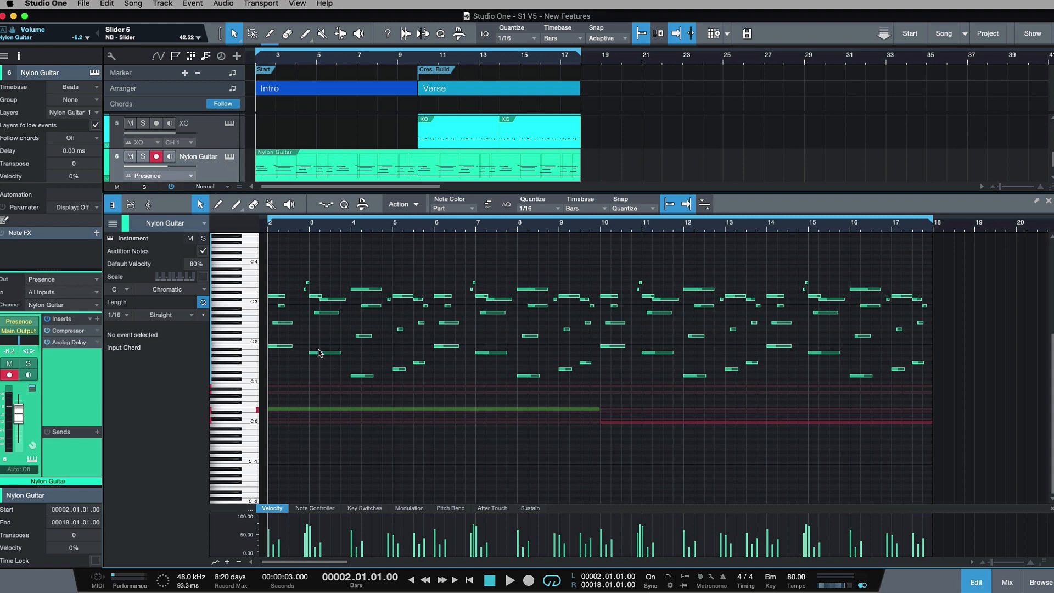
pyautogui.click(359, 508)
pyautogui.moveTo(619, 505); pyautogui.dragTo(622, 366)
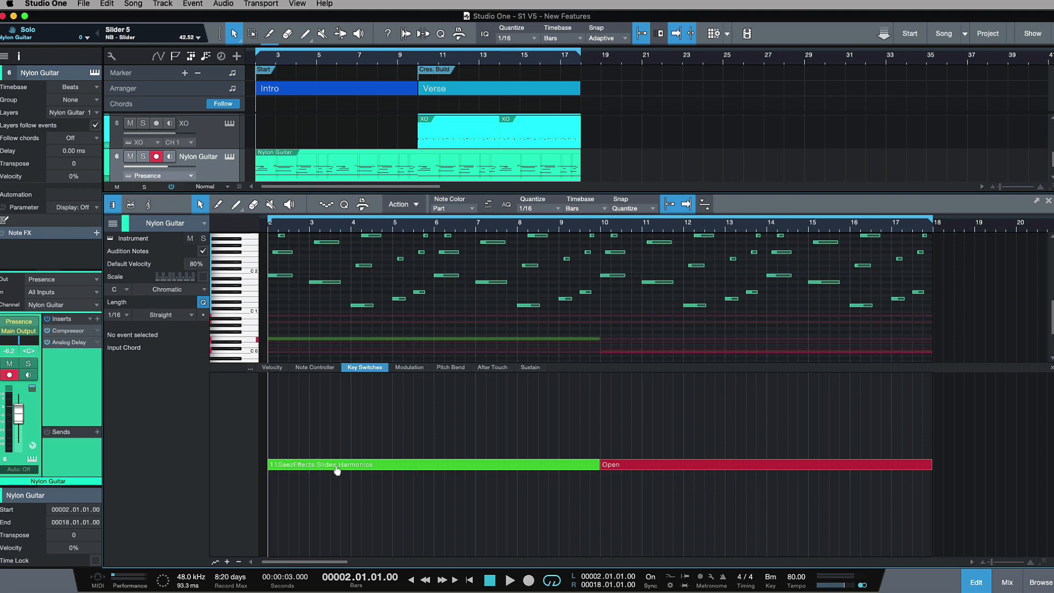
# Step: Solo the Nylon Guitar track and audition its Intro harmonics key switch and its Verse Open key switch
pyautogui.click(418, 59)
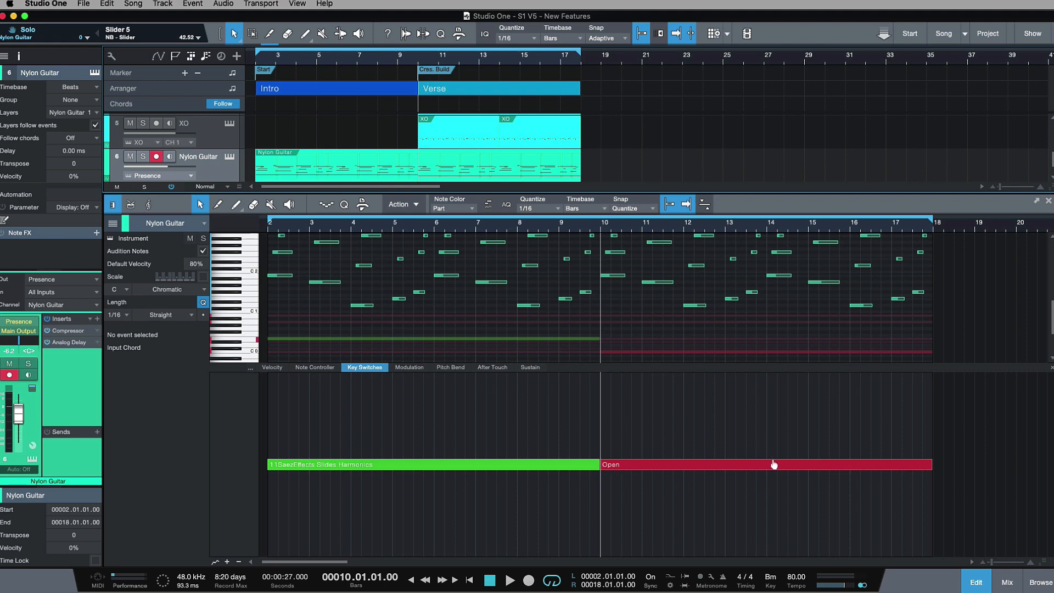
pyautogui.click(251, 54)
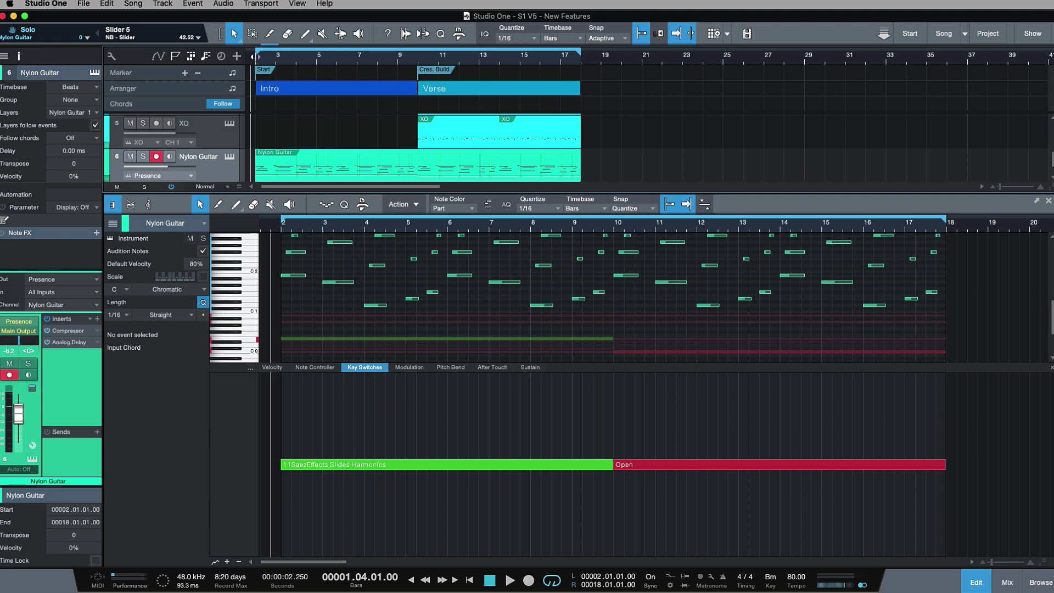
pyautogui.press('space')
pyautogui.click(143, 156)
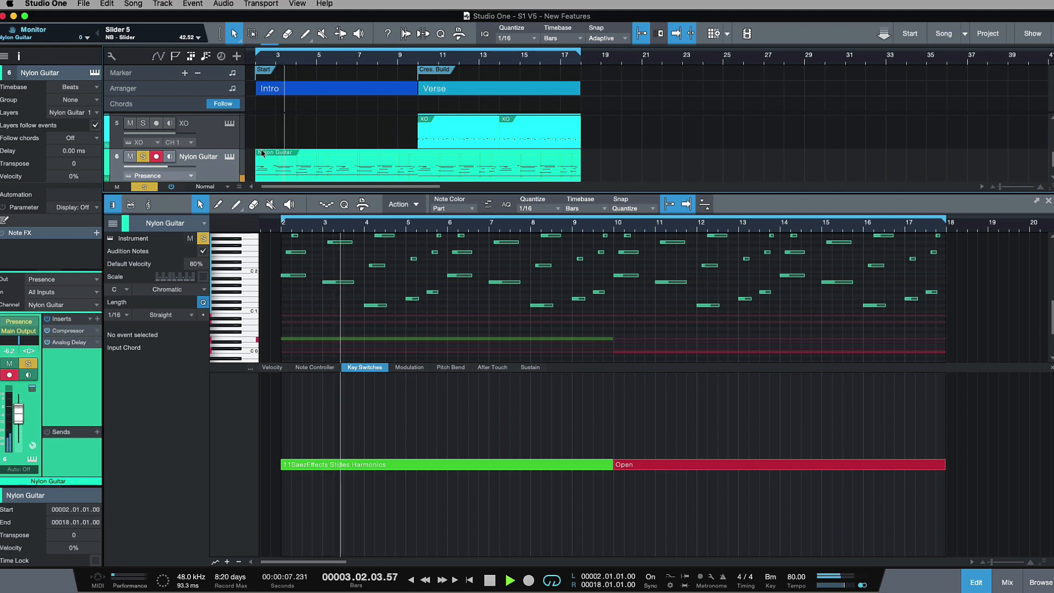
pyautogui.press('space')
pyautogui.click(417, 60)
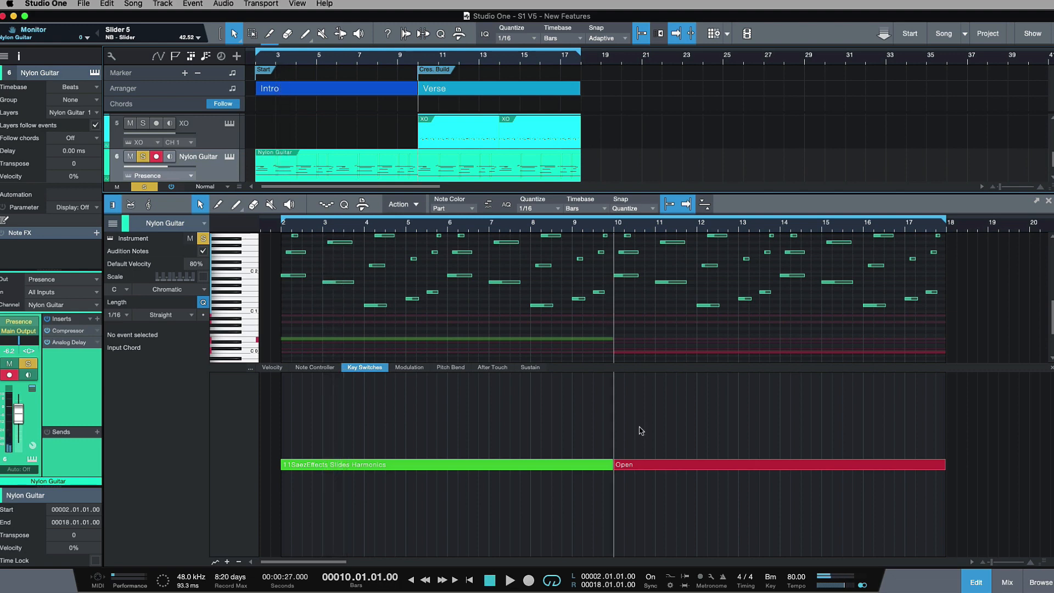
pyautogui.press('space')
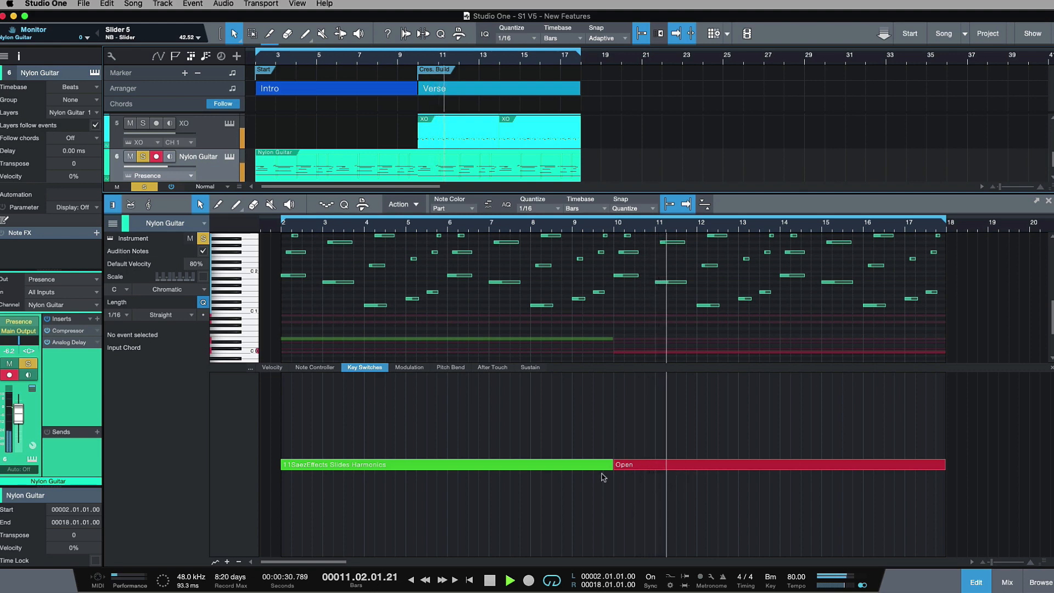
pyautogui.press('space')
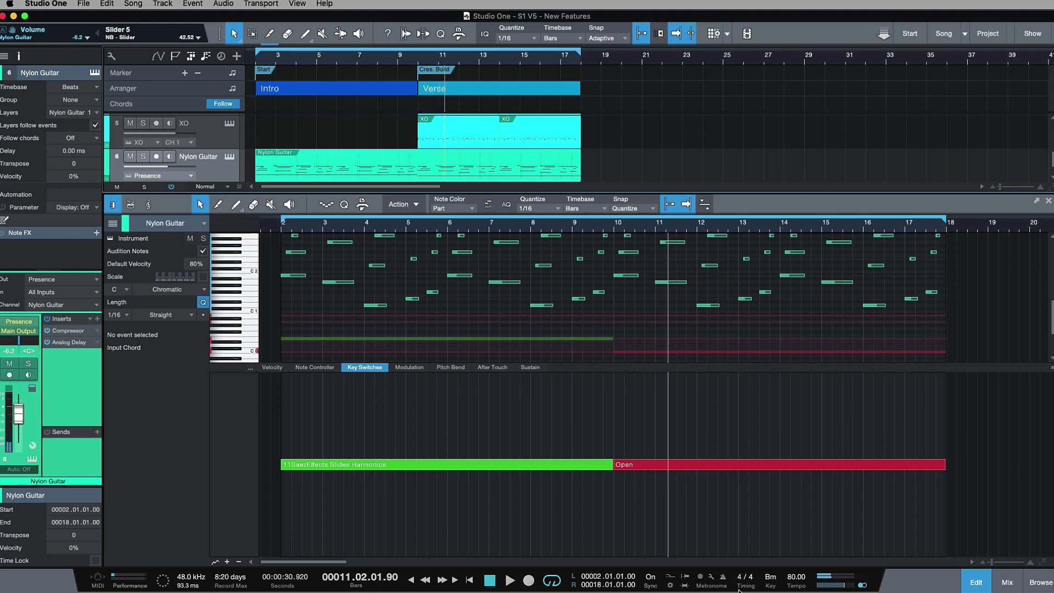
# Step: Close the editor and reopen the Nylon Guitar part in it, twice
pyautogui.click(975, 586)
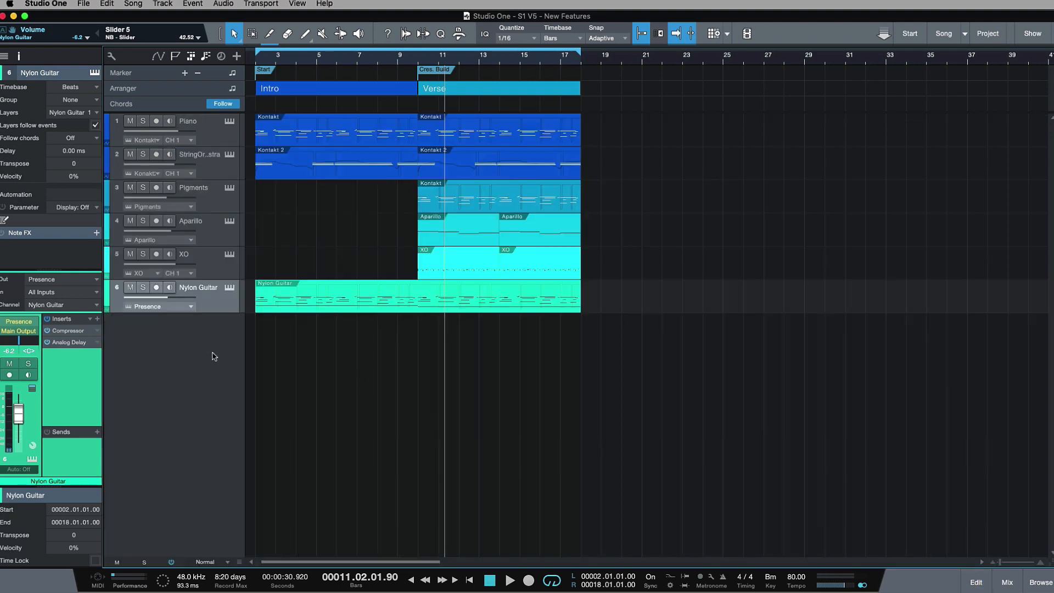
pyautogui.doubleClick(303, 309)
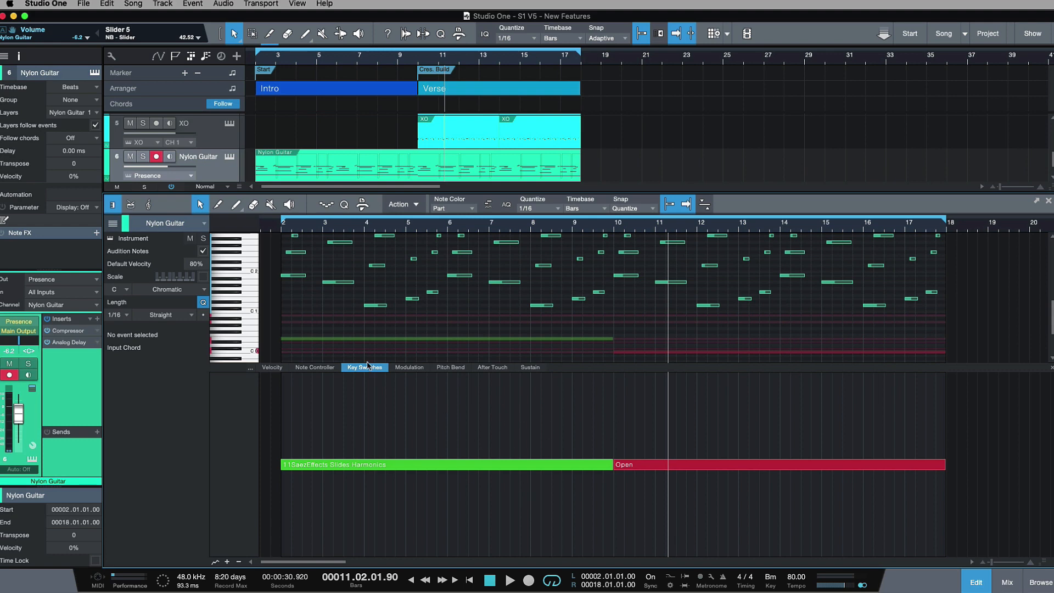
pyautogui.click(975, 580)
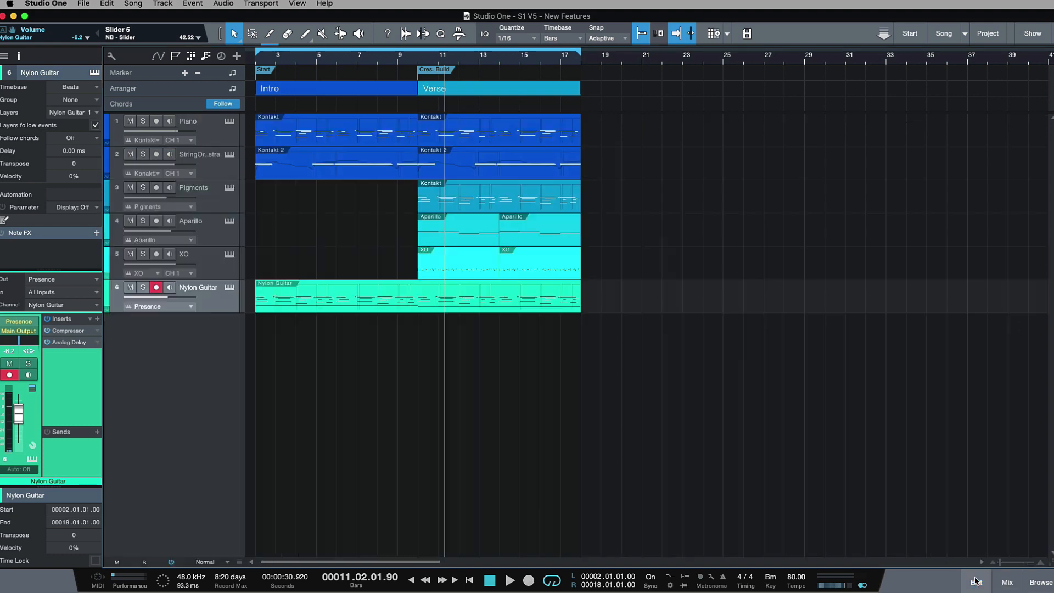
pyautogui.doubleClick(543, 311)
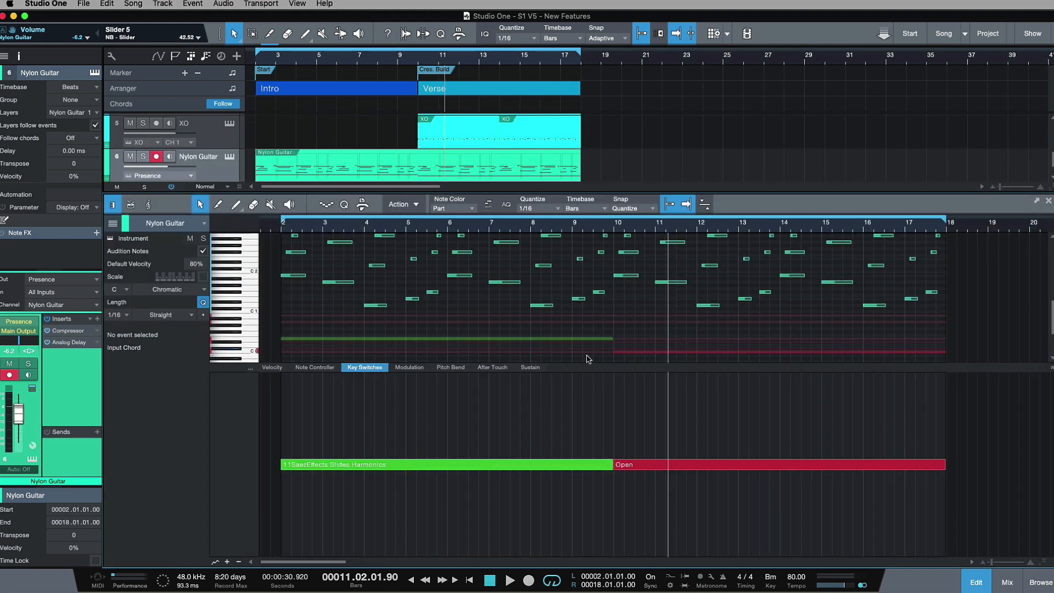
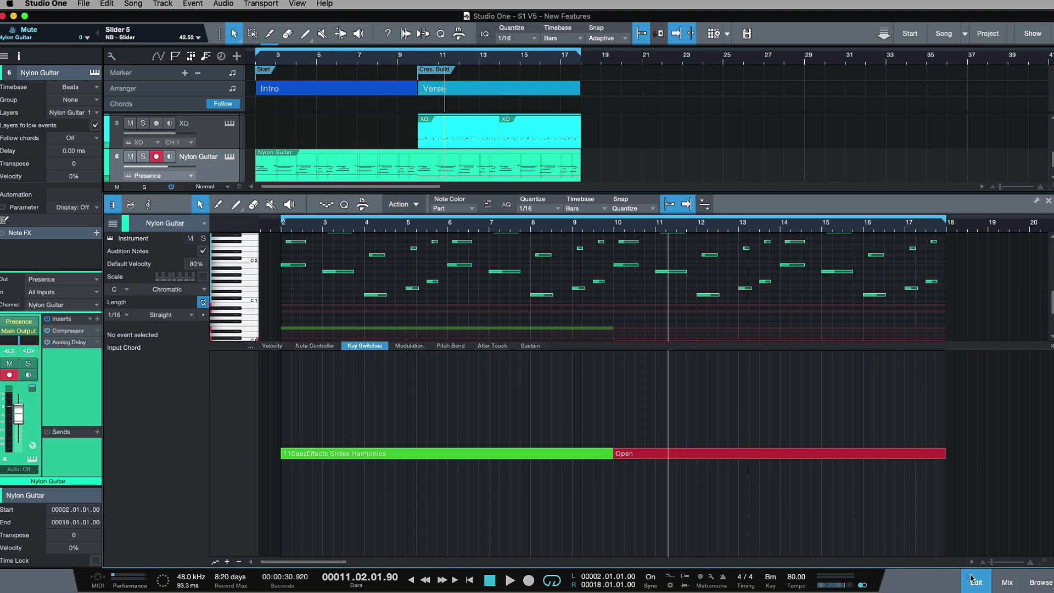
# Step: Close the editor, return the playhead to the Start marker and reopen the Nylon Guitar part in the editor
pyautogui.click(971, 578)
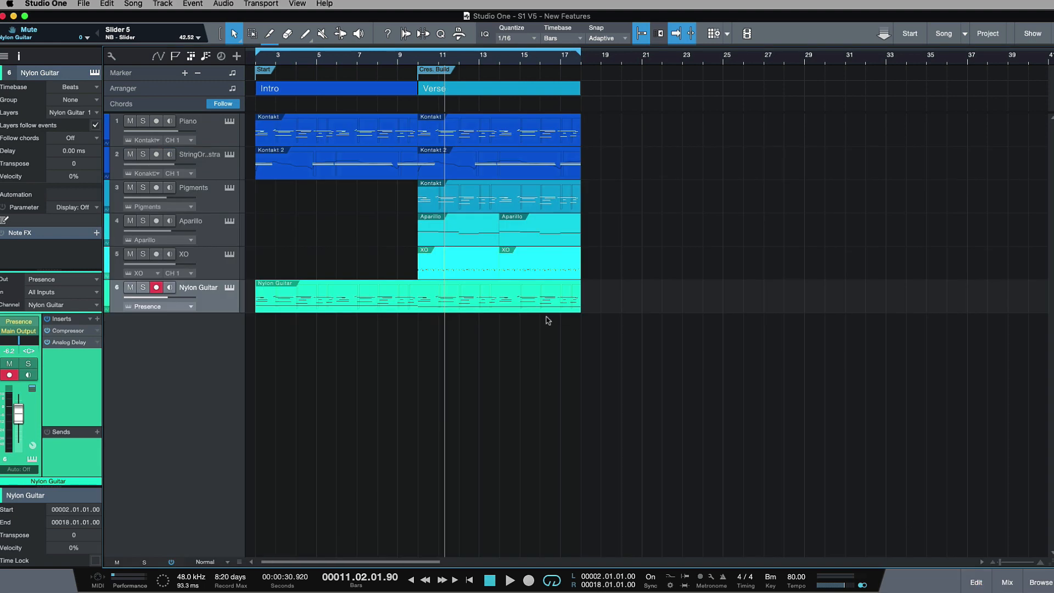
pyautogui.click(254, 63)
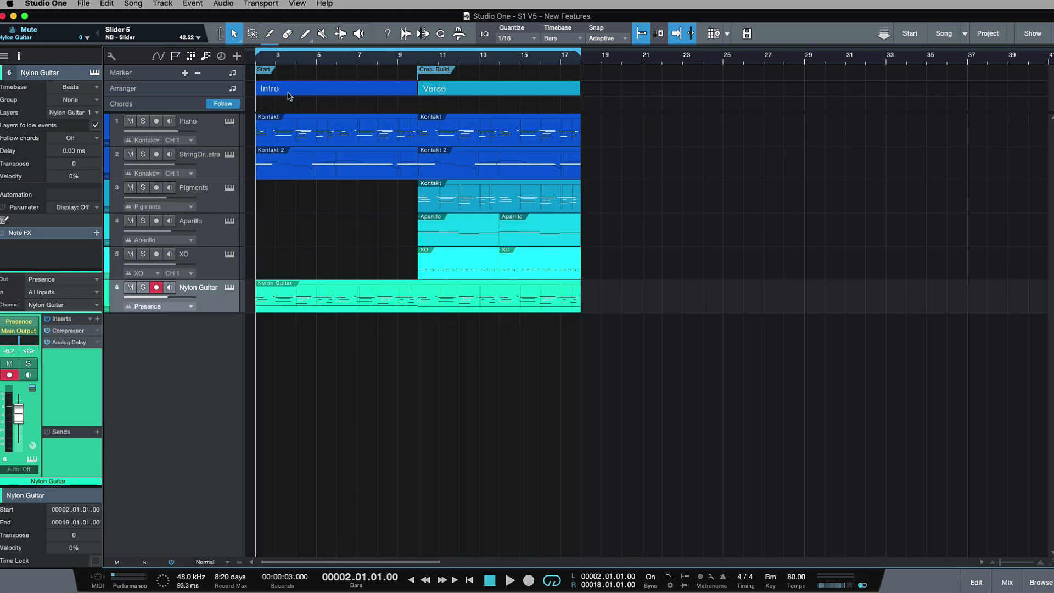
pyautogui.doubleClick(324, 309)
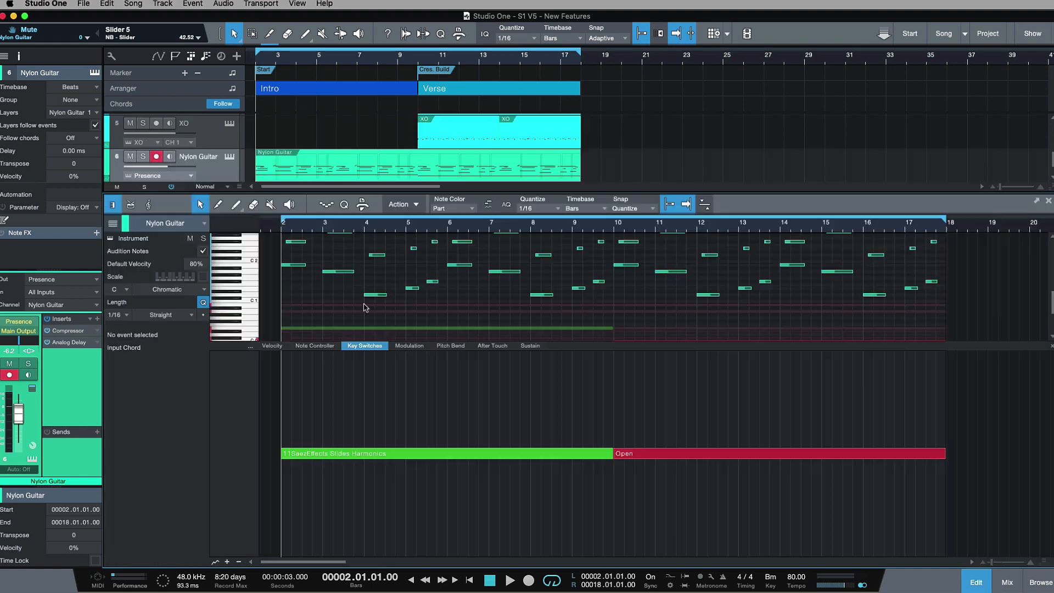
# Step: View the Piano track's Intro part as notation in the editor, close the editor and fit the whole song in the arrangement
pyautogui.scroll(4, 270, 152)
pyautogui.click(297, 132)
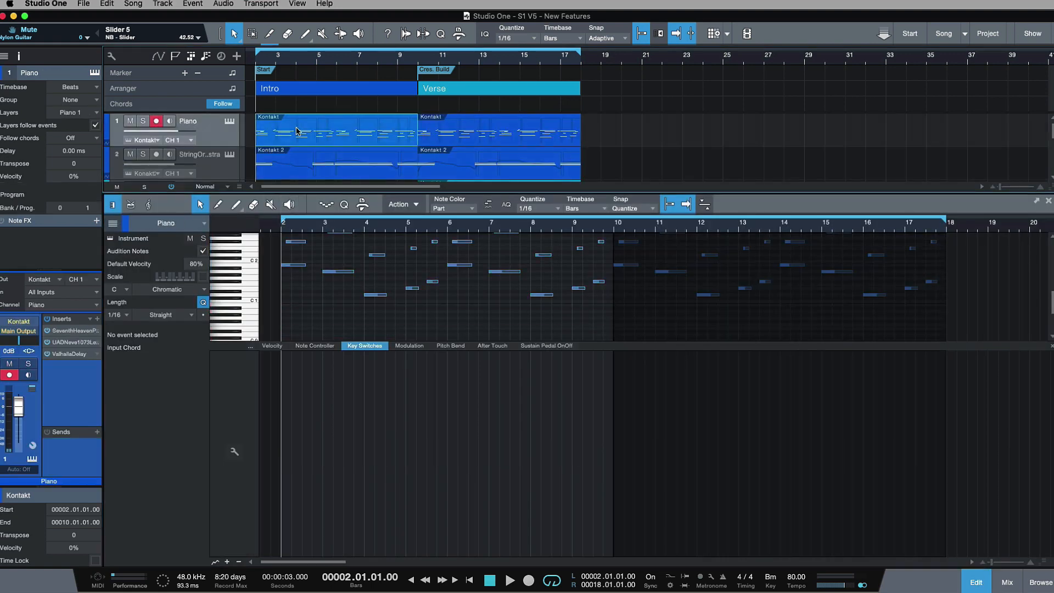
pyautogui.click(145, 204)
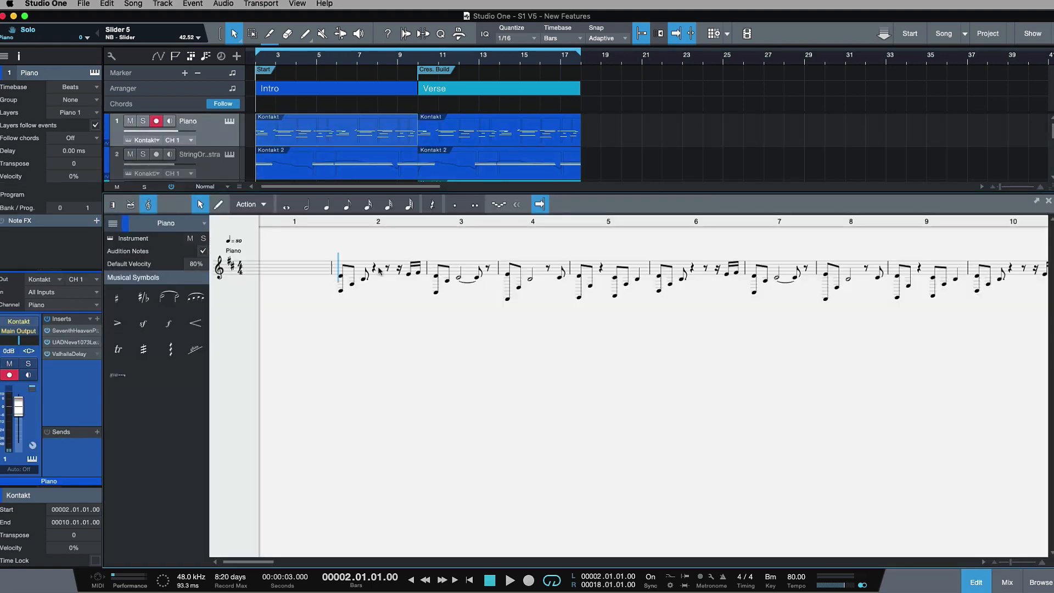
pyautogui.click(986, 584)
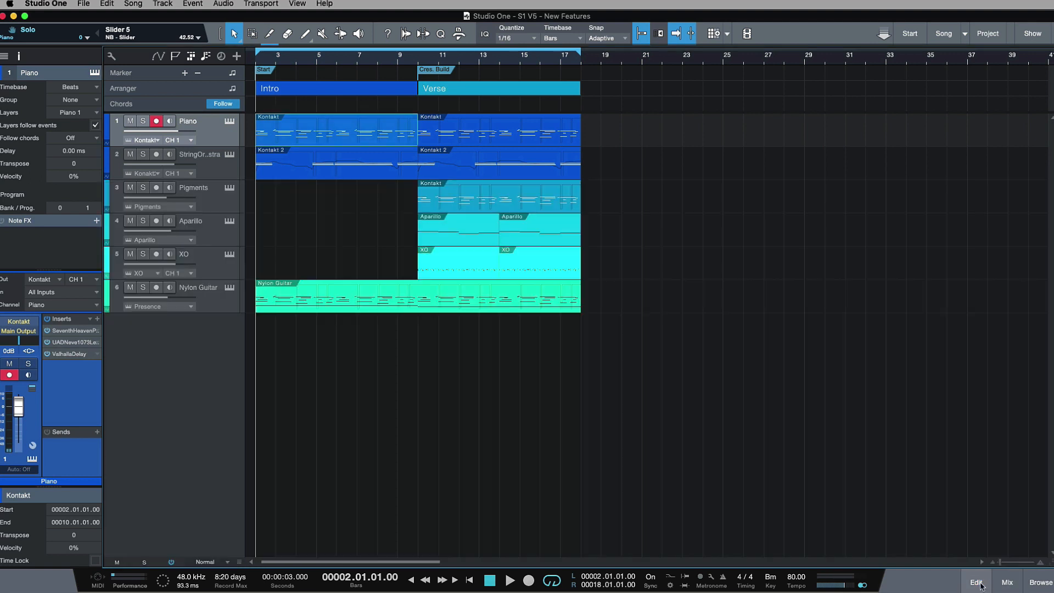
pyautogui.hotkey('shift', 'f')
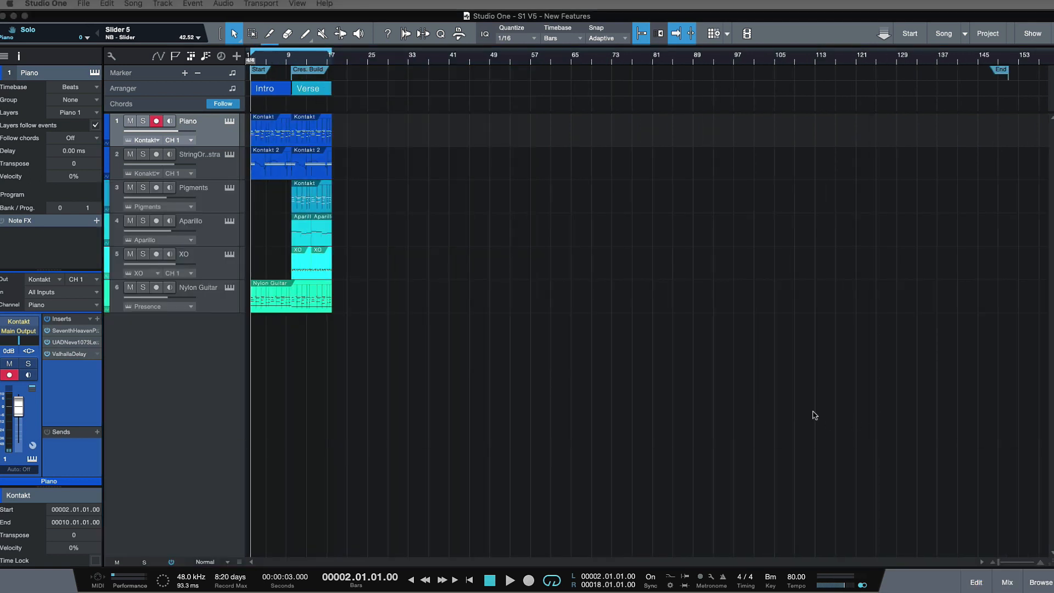
# Step: Close the current song and open the recent show file S1 V5 - Show
pyautogui.click(84, 4)
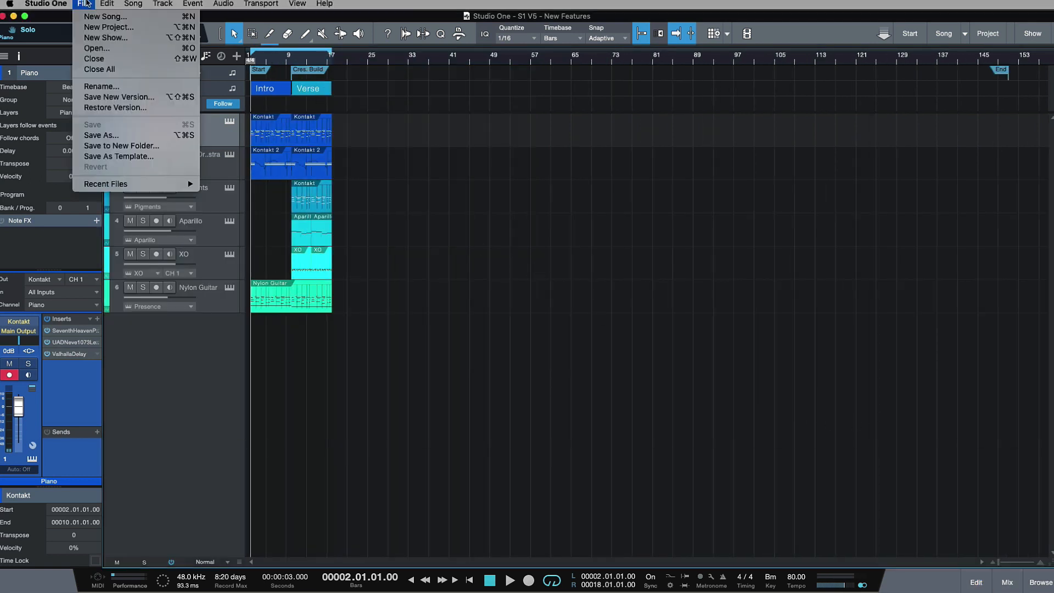
pyautogui.click(140, 58)
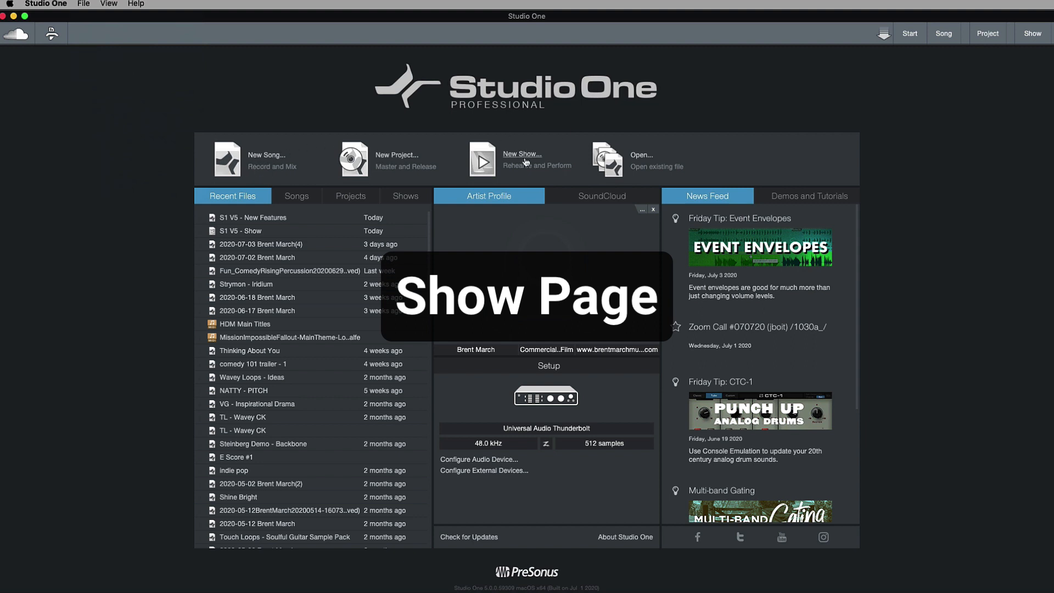
pyautogui.click(259, 234)
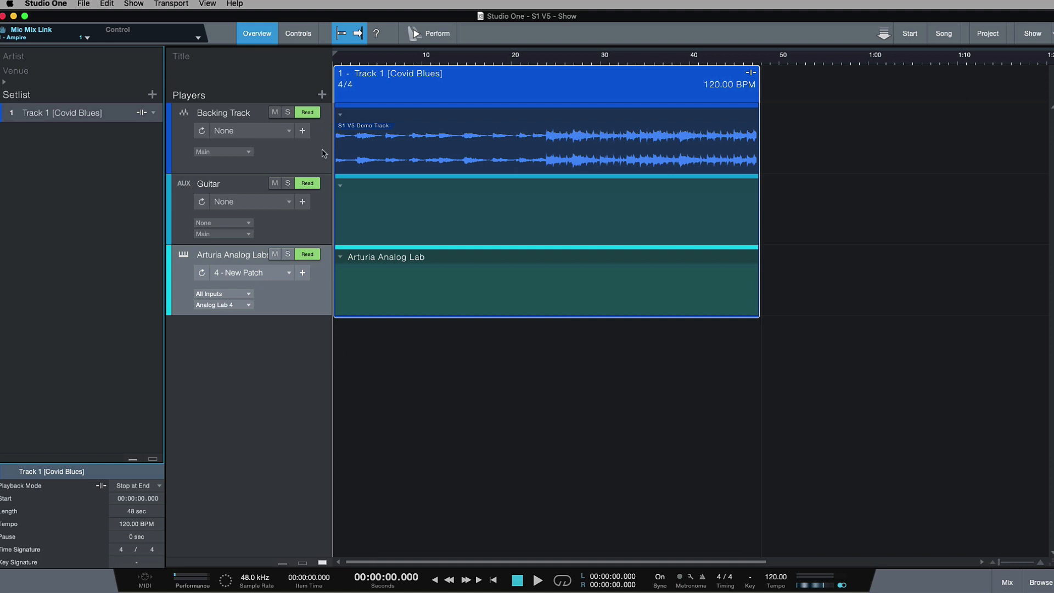
# Step: Select the Backing Track, Arturia Analog Labs and Guitar players in turn, placing the playhead at 48 seconds along the way
pyautogui.click(323, 153)
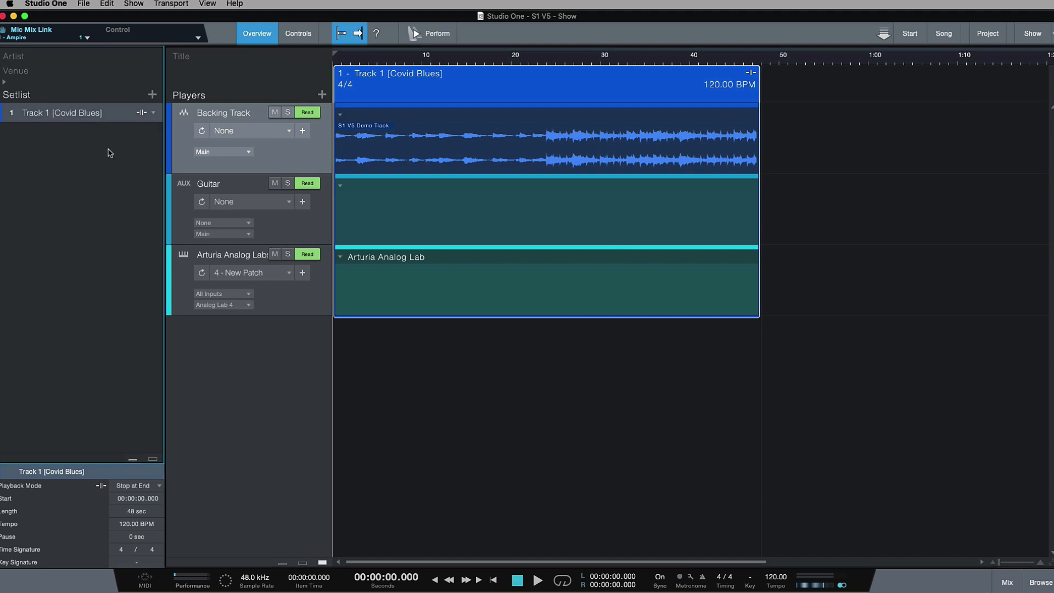
pyautogui.click(763, 61)
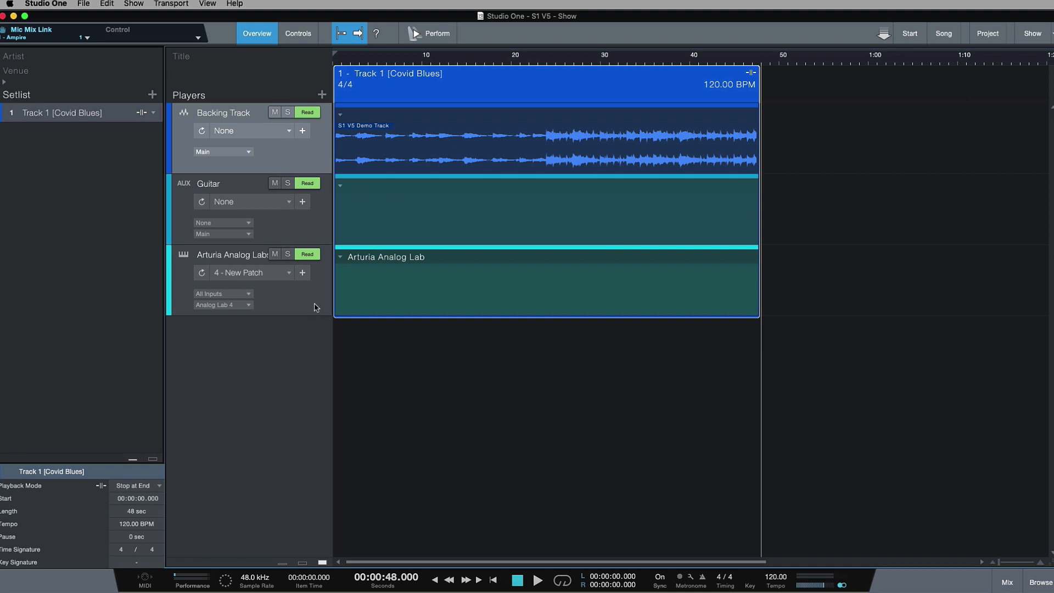
pyautogui.click(318, 301)
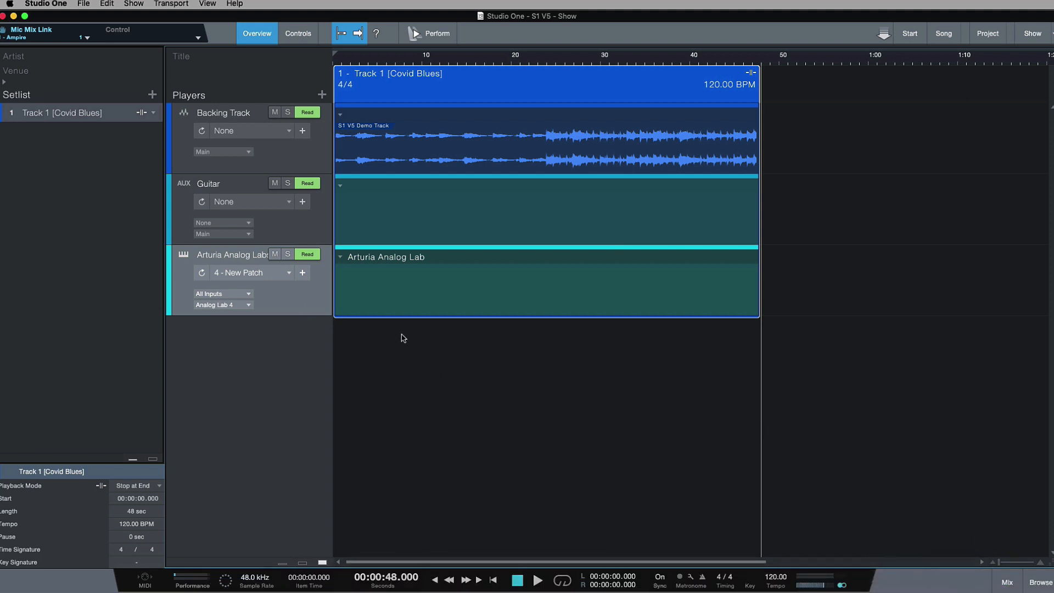
pyautogui.click(318, 215)
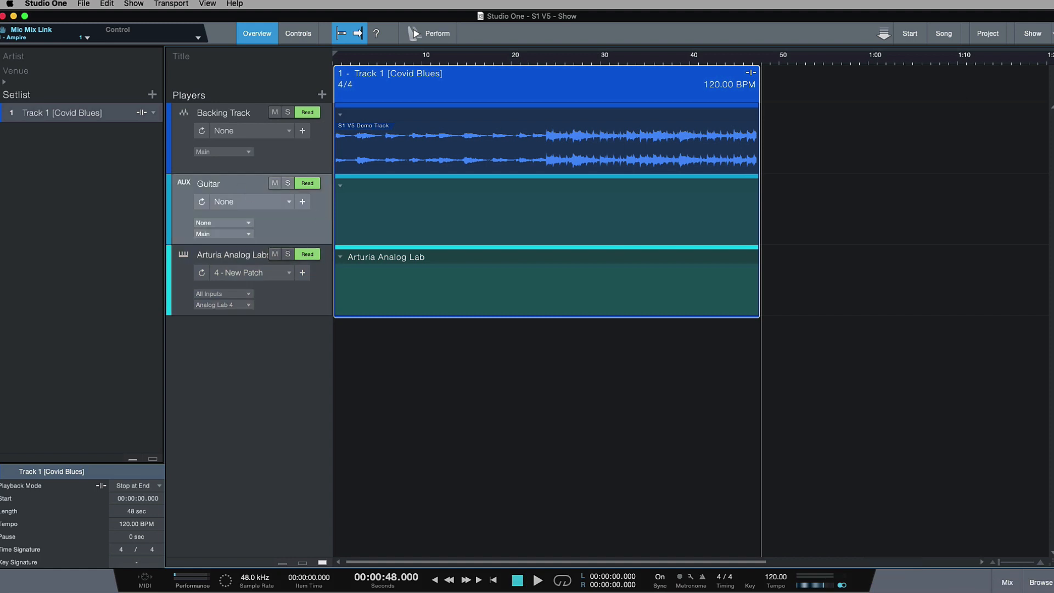
# Step: Show the mixer console, inspect the Ampire insert on the Guitar channel and close its window
pyautogui.click(1007, 582)
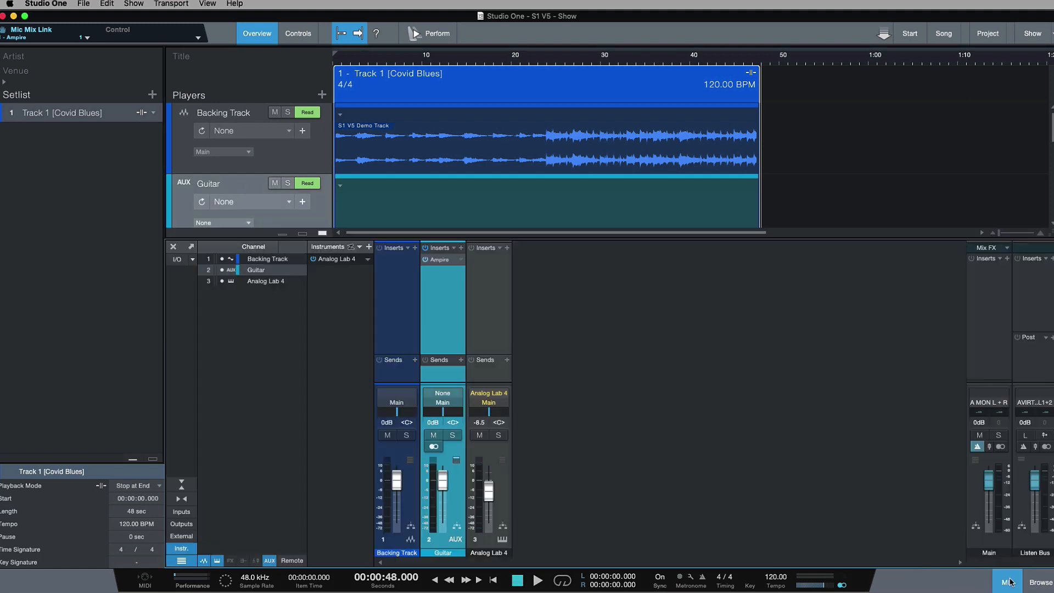
pyautogui.click(439, 259)
pyautogui.moveTo(813, 50); pyautogui.dragTo(790, 53)
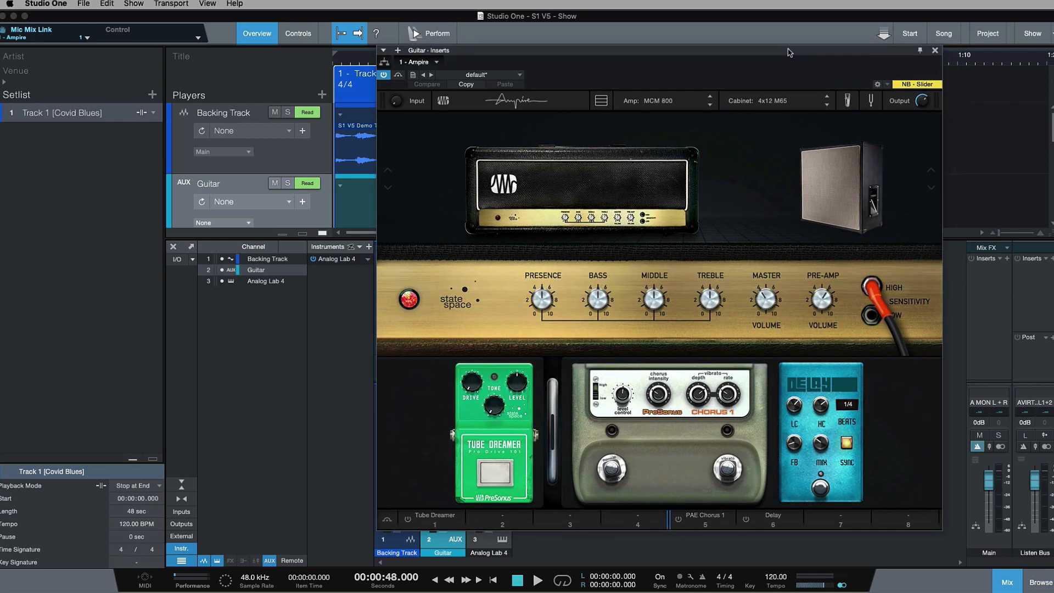
pyautogui.click(934, 51)
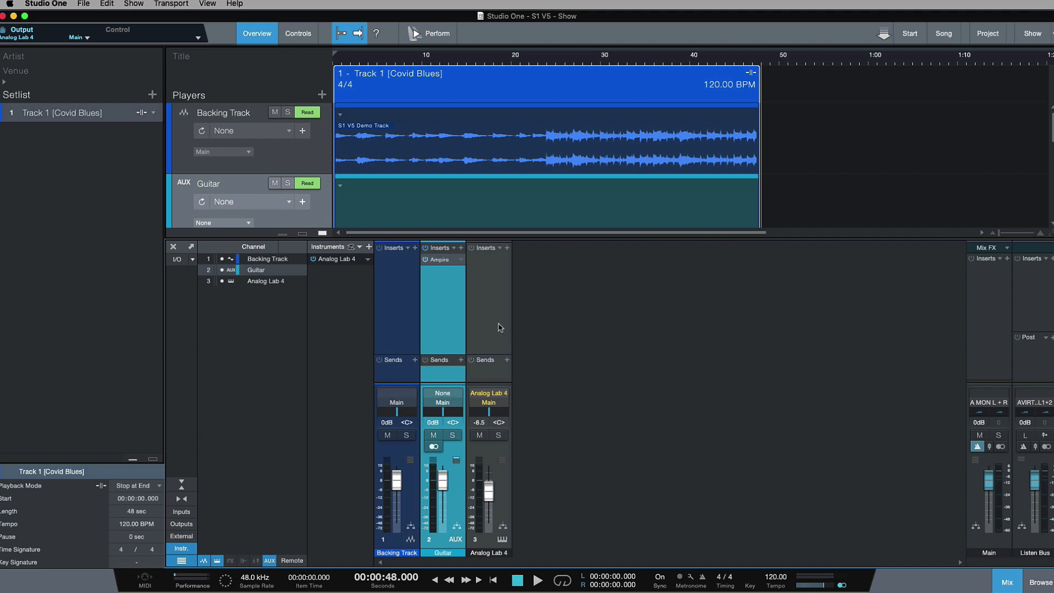
# Step: Select the Backing Track, Guitar and Analog Lab 4 channels in turn and hide the mixer console
pyautogui.click(412, 292)
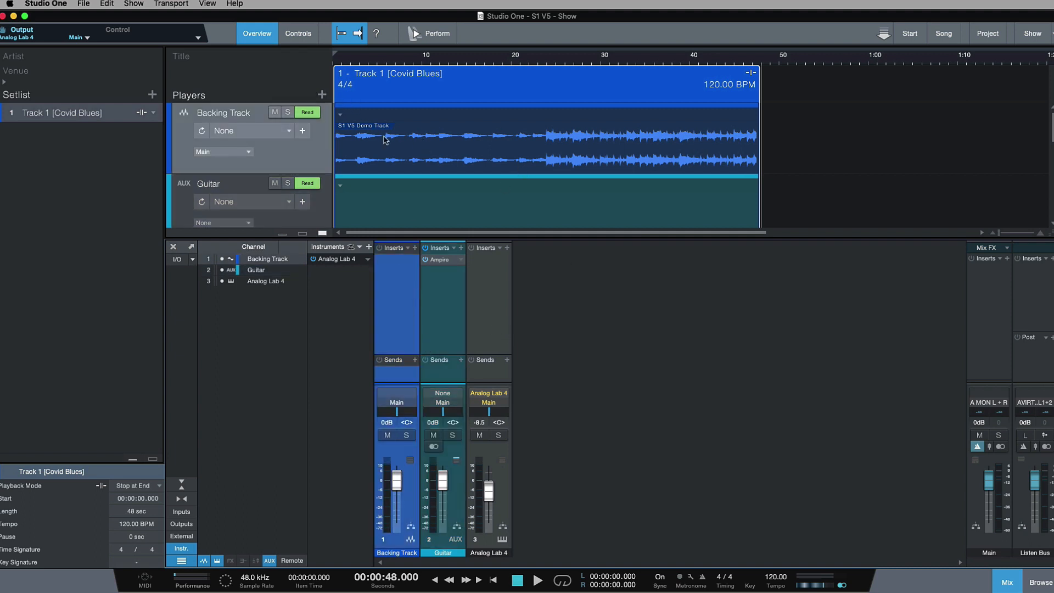
pyautogui.click(459, 305)
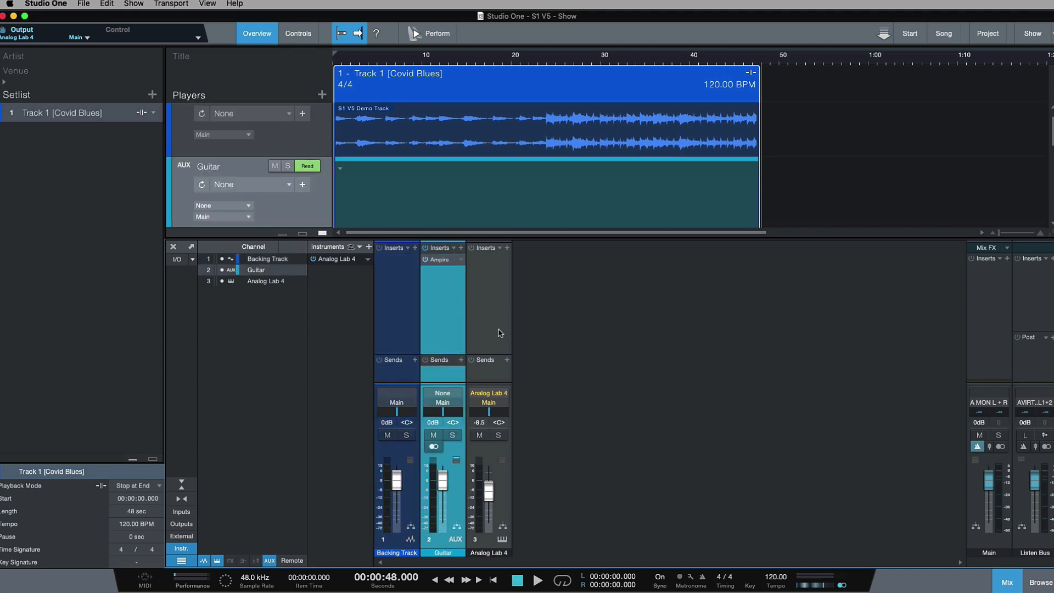
pyautogui.click(500, 333)
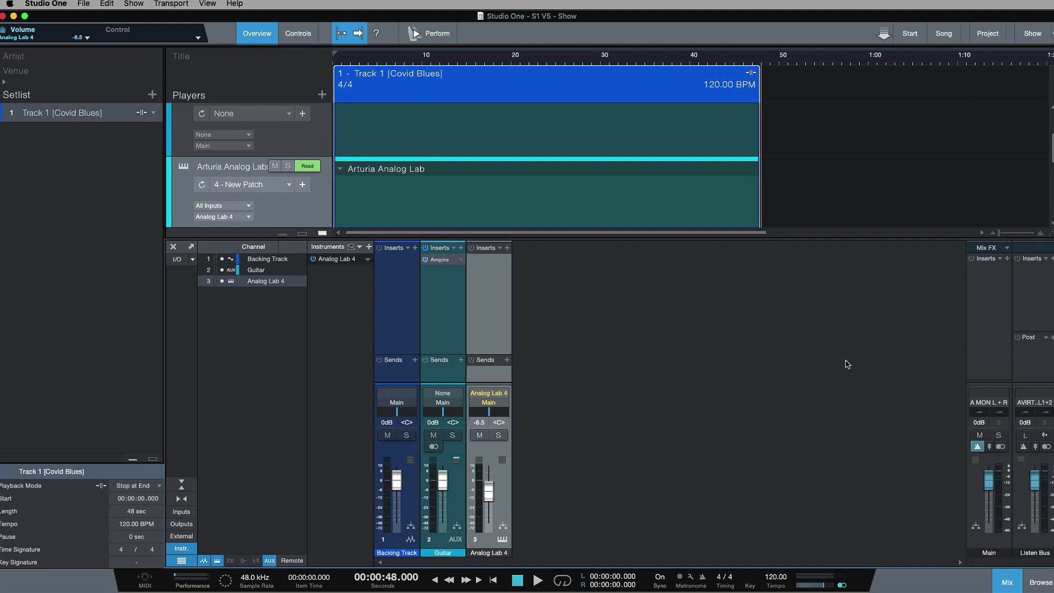
pyautogui.click(1011, 581)
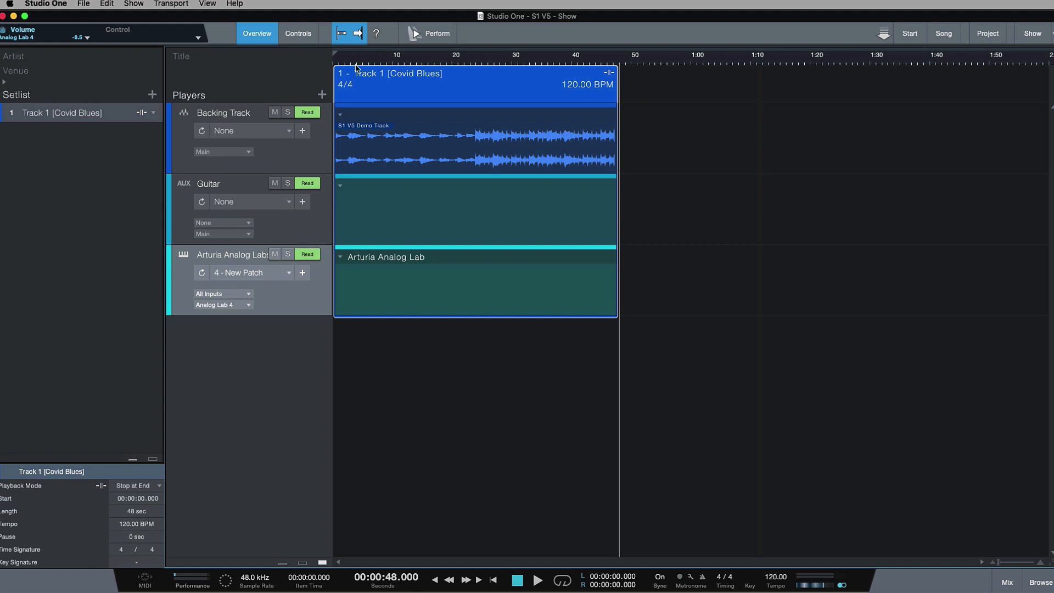
# Step: Show the console again, switch between the Guitar and Analog Lab 4 channels to examine their inserts, and hide it
pyautogui.click(997, 582)
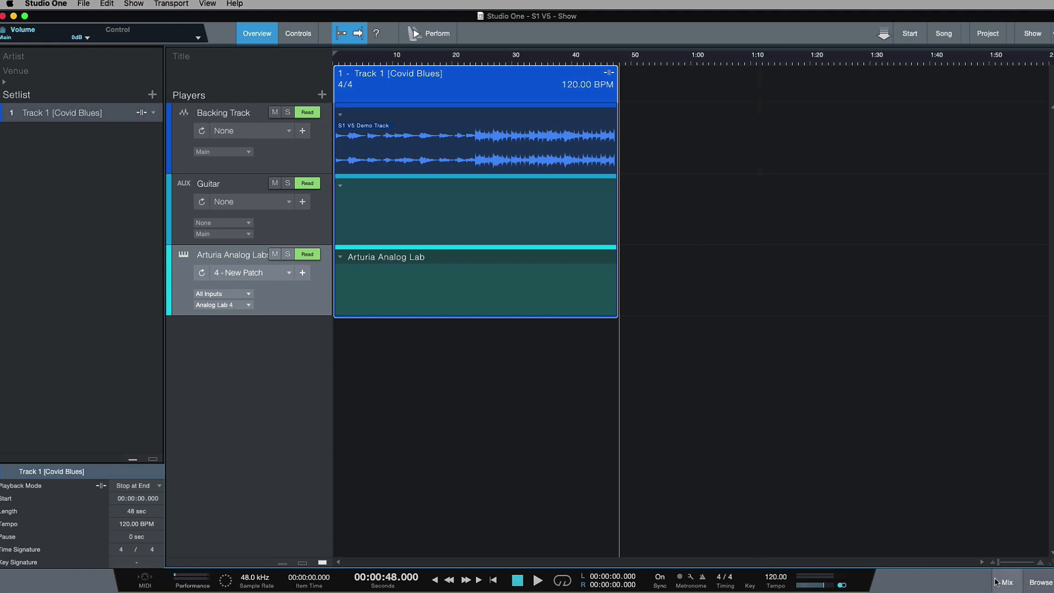
pyautogui.click(451, 336)
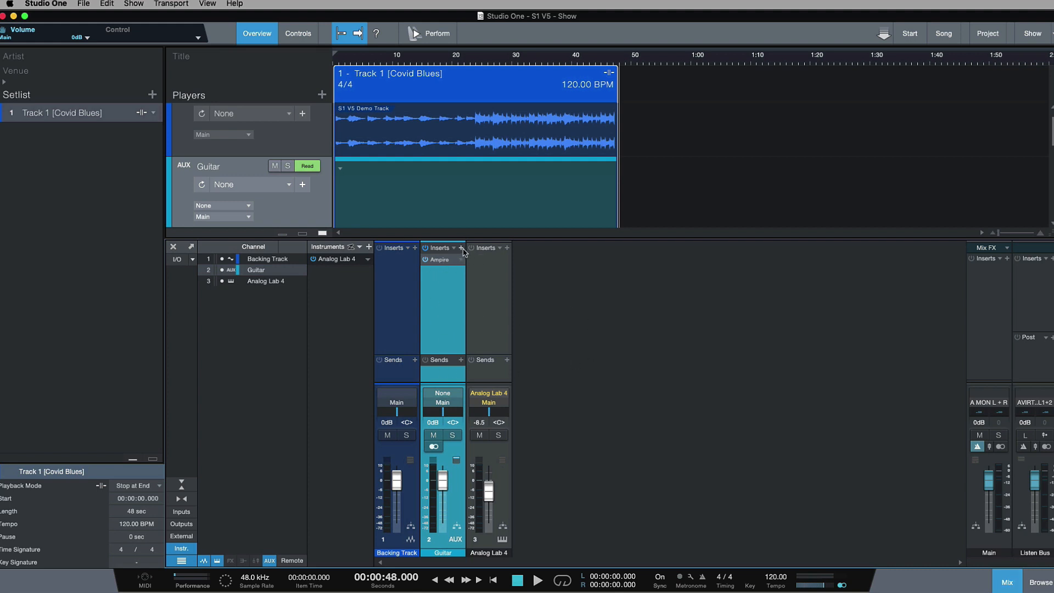
pyautogui.click(475, 299)
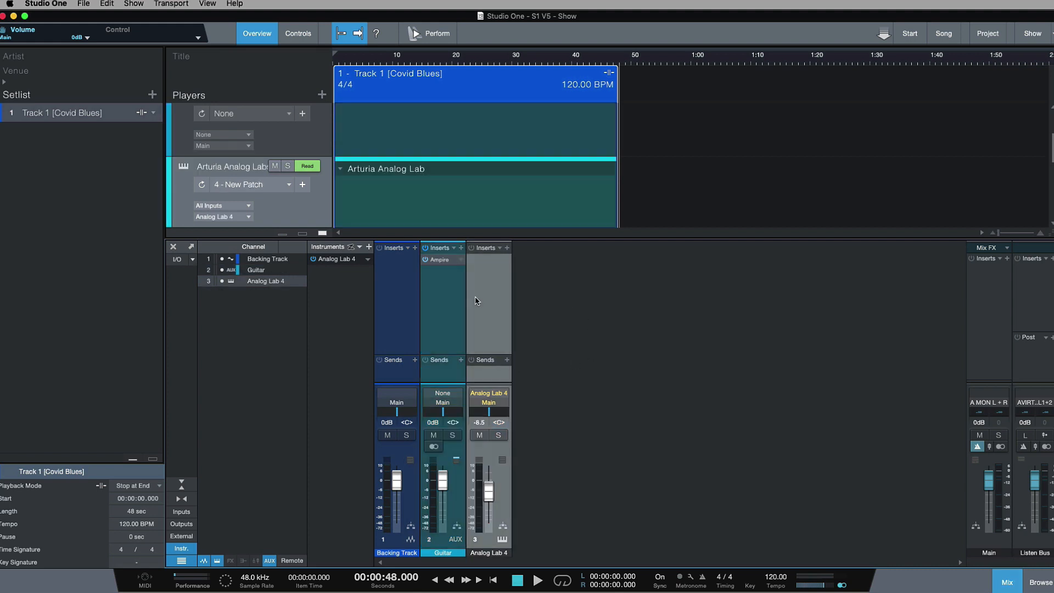
pyautogui.click(454, 309)
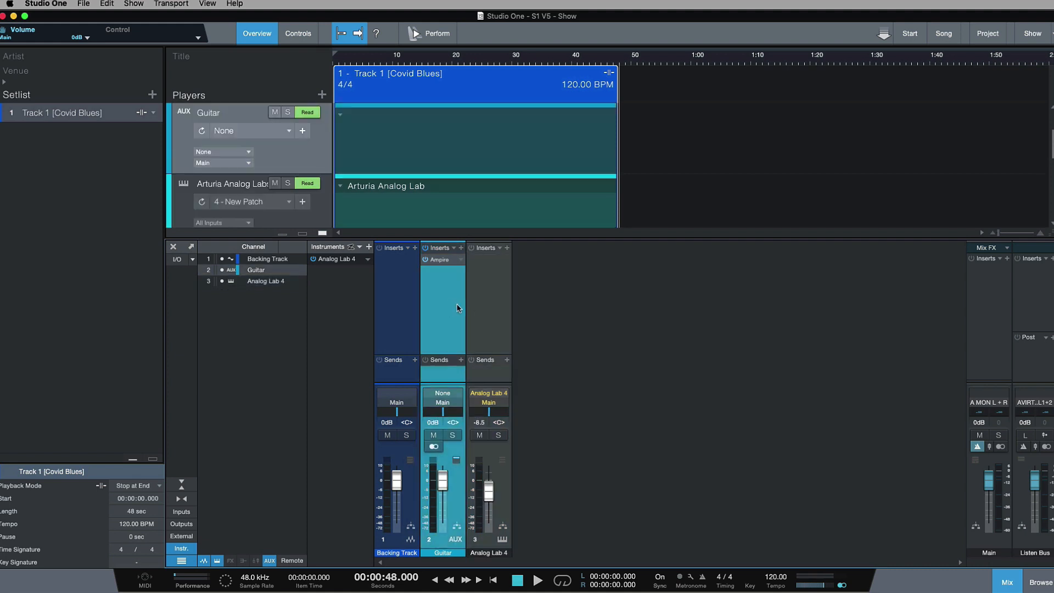
pyautogui.click(482, 302)
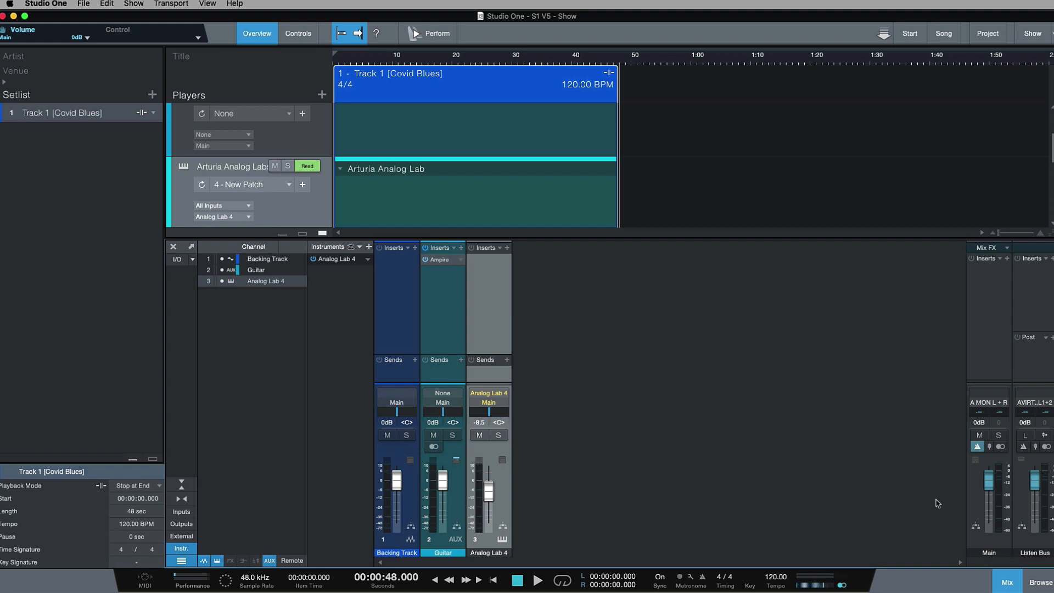
pyautogui.click(1009, 581)
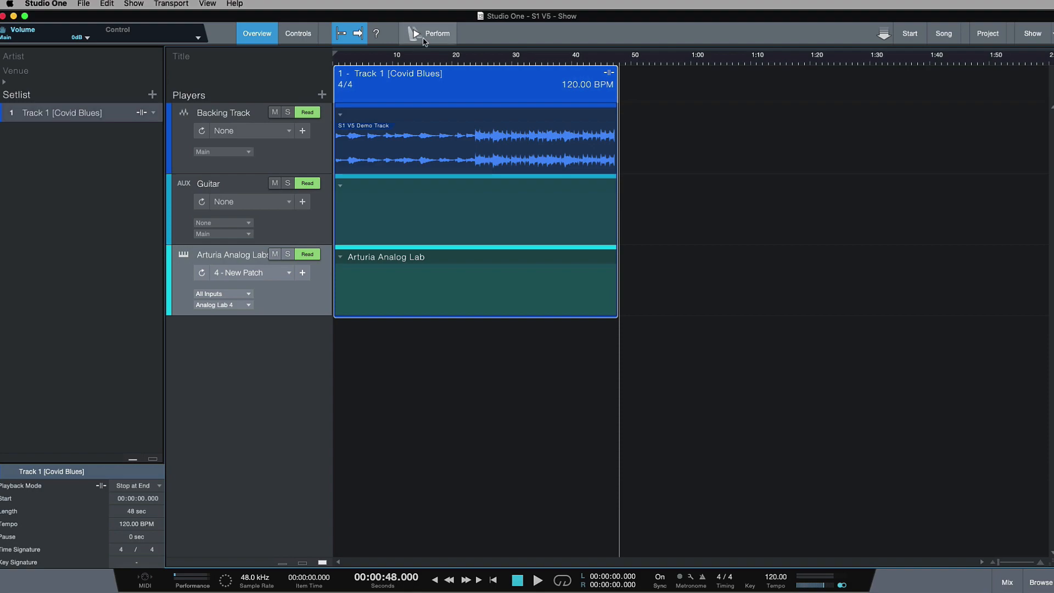
# Step: Try playing the show in the Perform view with the playhead at 48 seconds, and leave the view
pyautogui.click(420, 34)
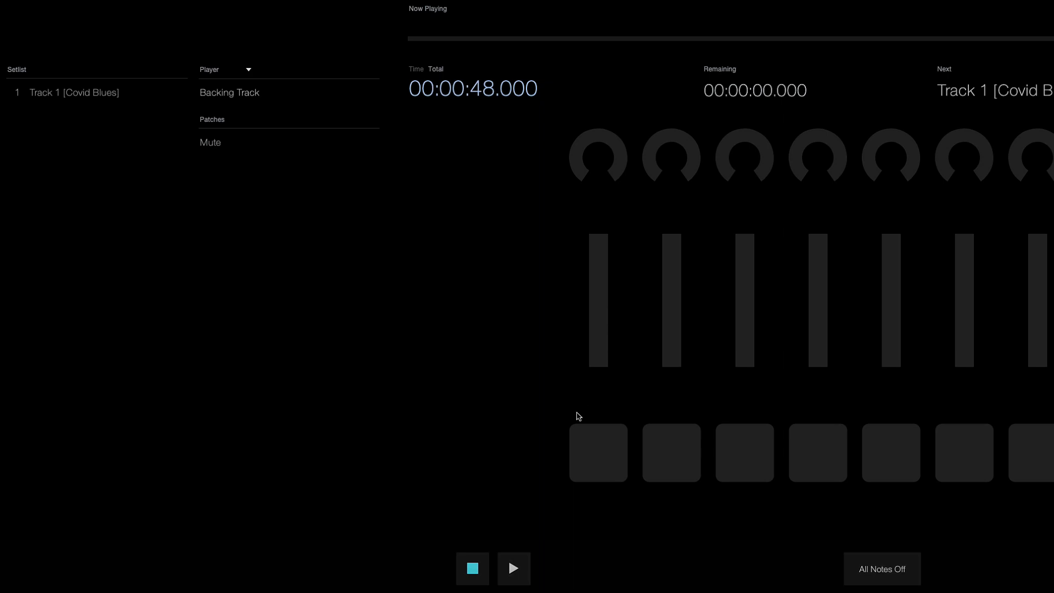
pyautogui.press('space')
pyautogui.press('space')
pyautogui.press('Escape')
# Step: Set the playhead to 1 second and play a few seconds of Track 1 [Covid Blues] in the Perform view
pyautogui.click(336, 57)
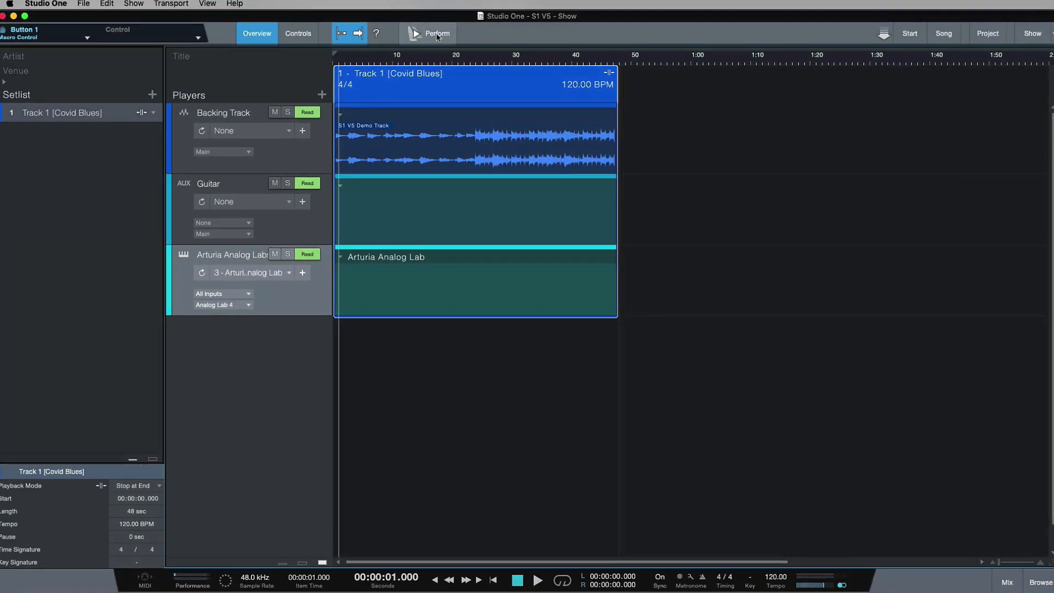
pyautogui.click(434, 33)
pyautogui.press('space')
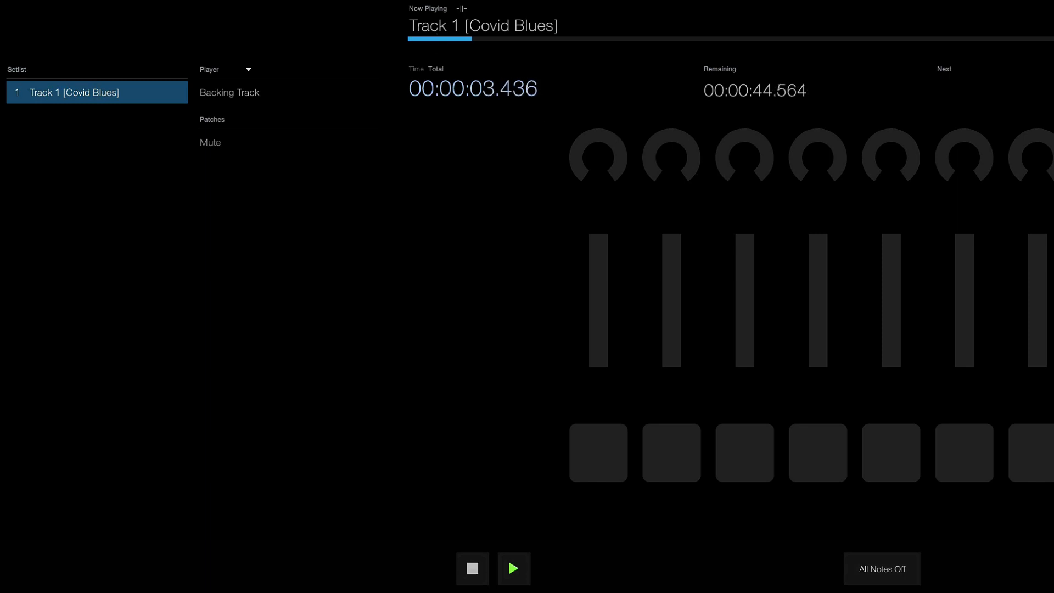
pyautogui.press('space')
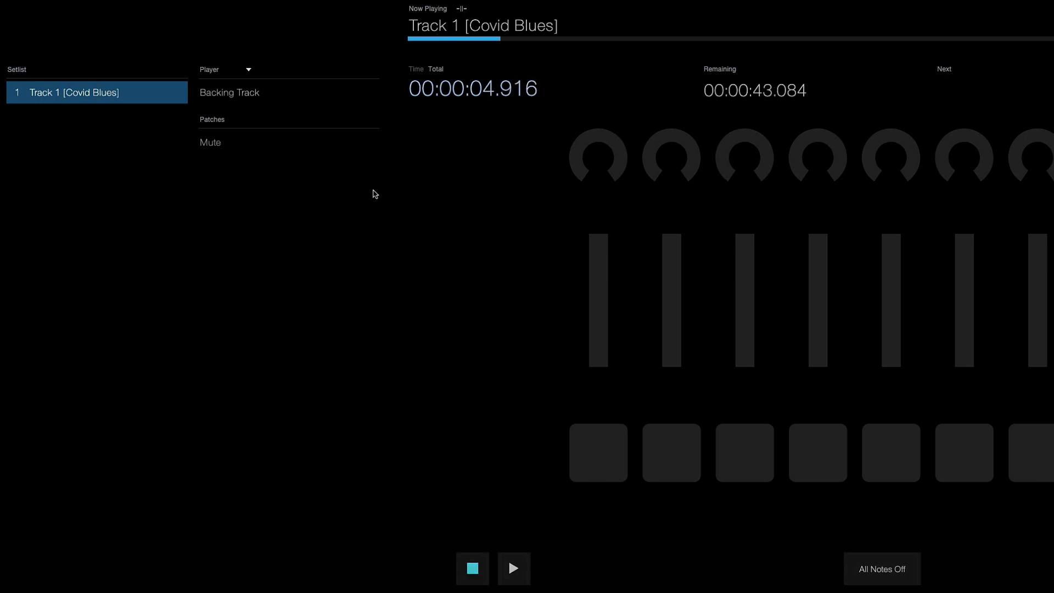
# Step: Switch the Perform view's player to Guitar, briefly play and stop the track, and return to the show overview
pyautogui.click(249, 98)
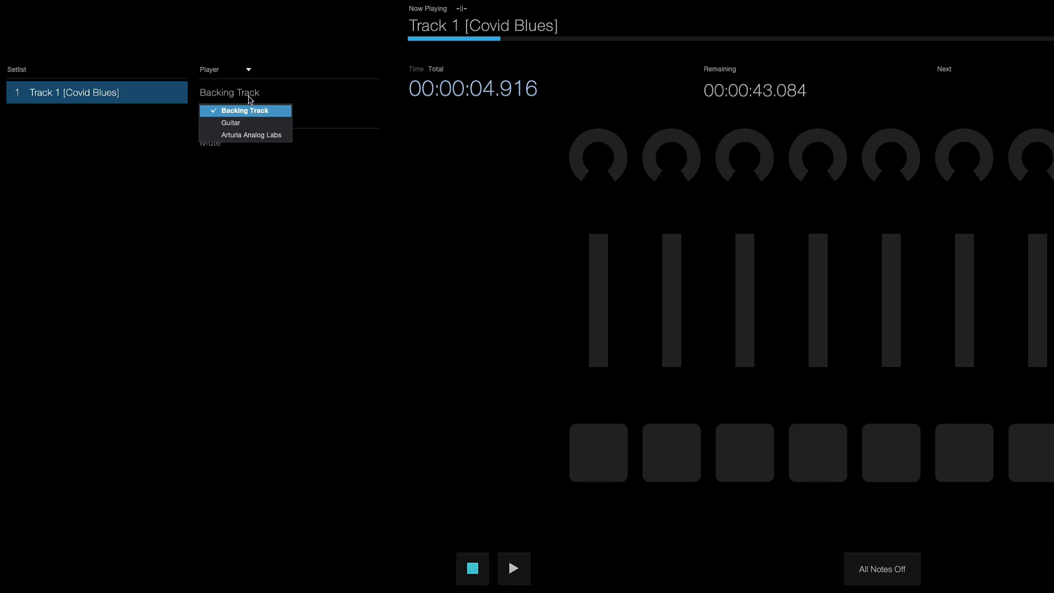
pyautogui.click(252, 122)
pyautogui.press('space')
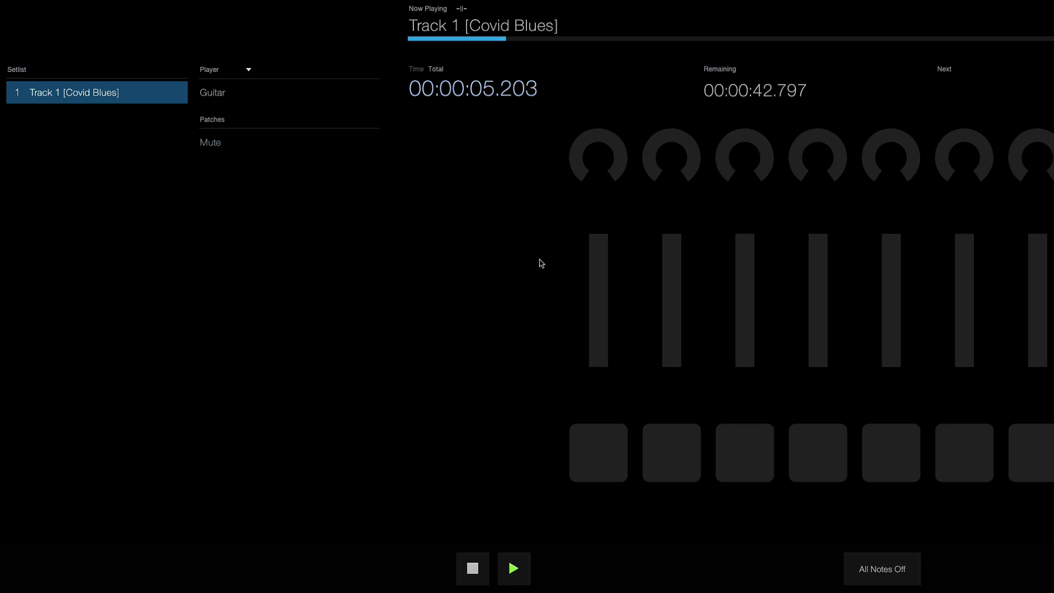
pyautogui.press('space')
pyautogui.press('Escape')
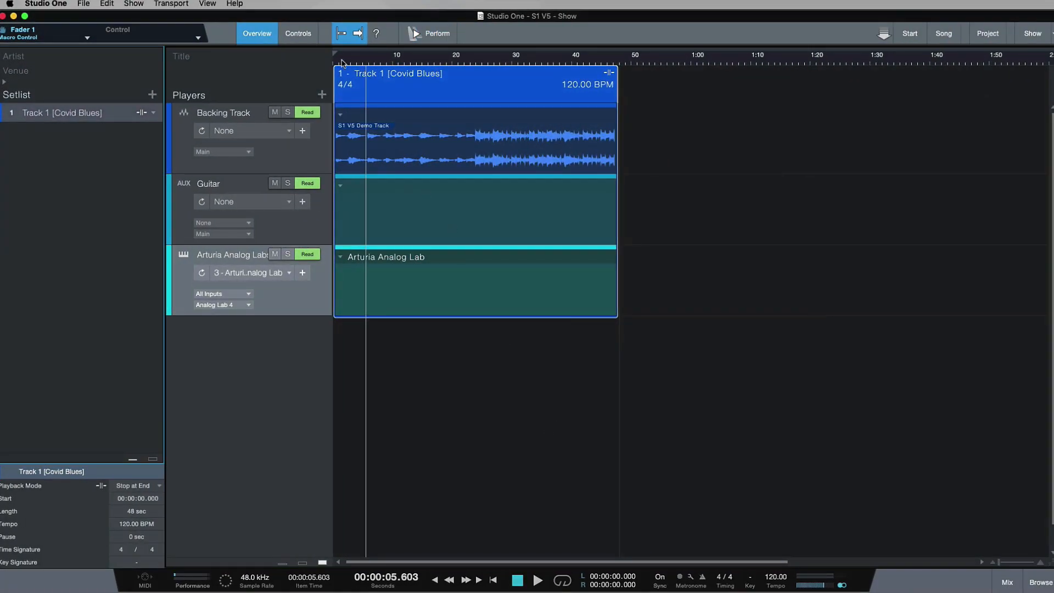
# Step: Open the show's Controls page to examine the knob, fader and button assignments
pyautogui.click(299, 34)
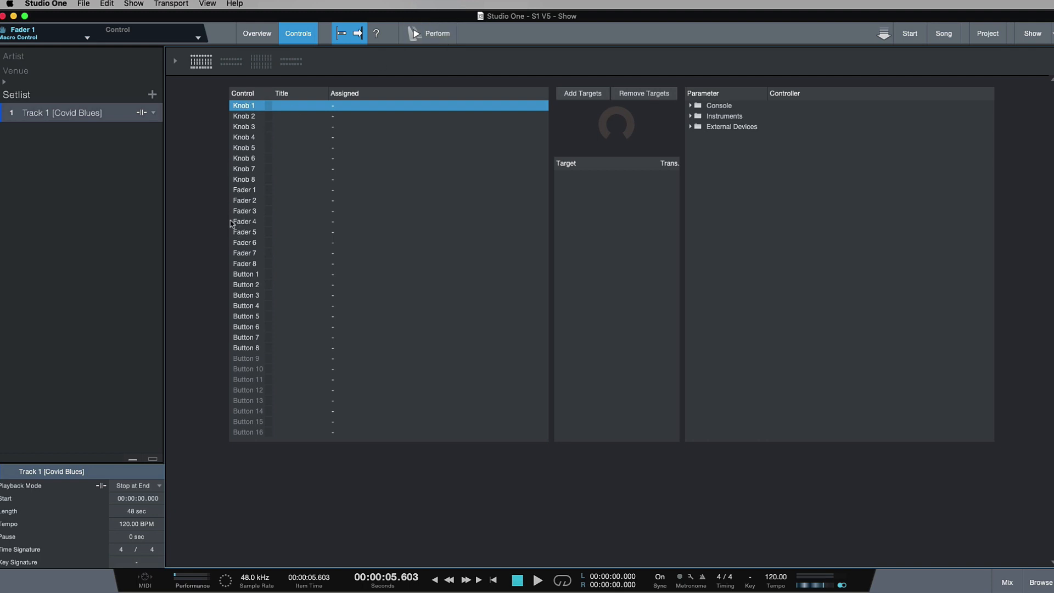
# Step: Return to the show overview, reset the playhead to zero, and examine the players' channels in the mixer
pyautogui.click(260, 37)
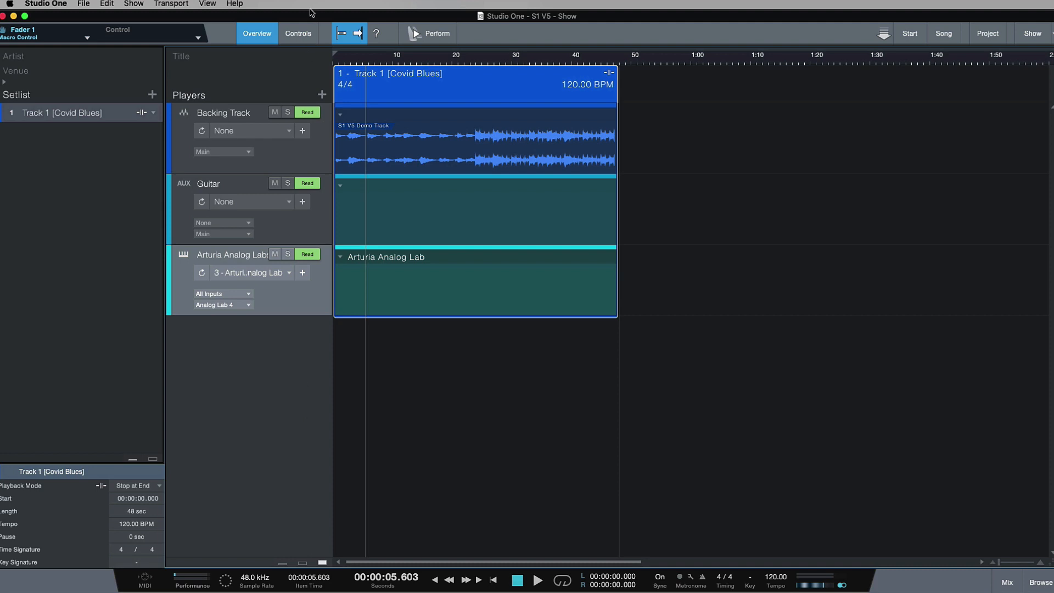
pyautogui.click(333, 57)
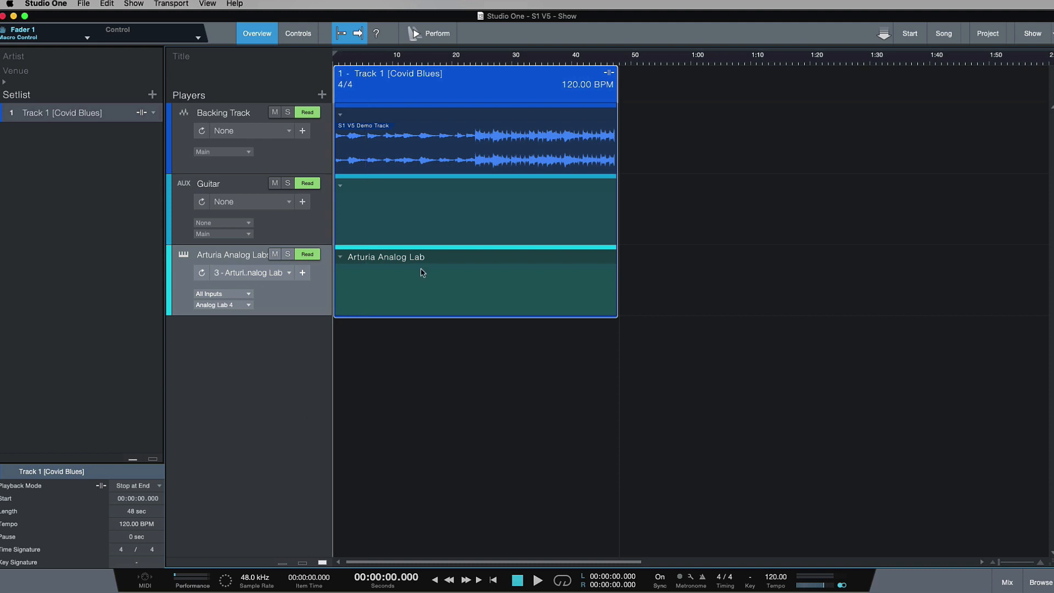
pyautogui.click(1008, 582)
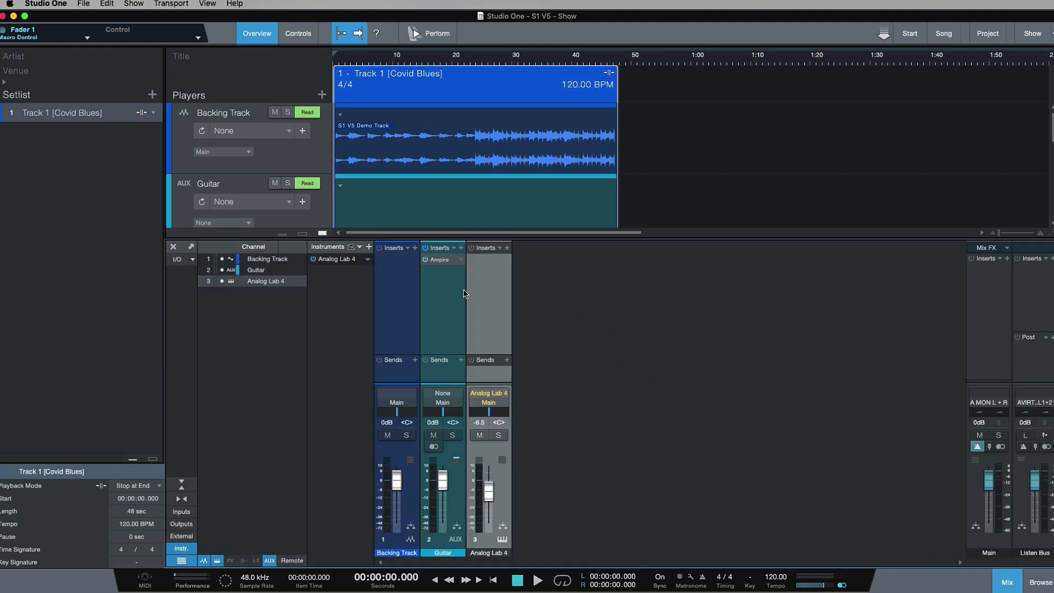
pyautogui.press('F3')
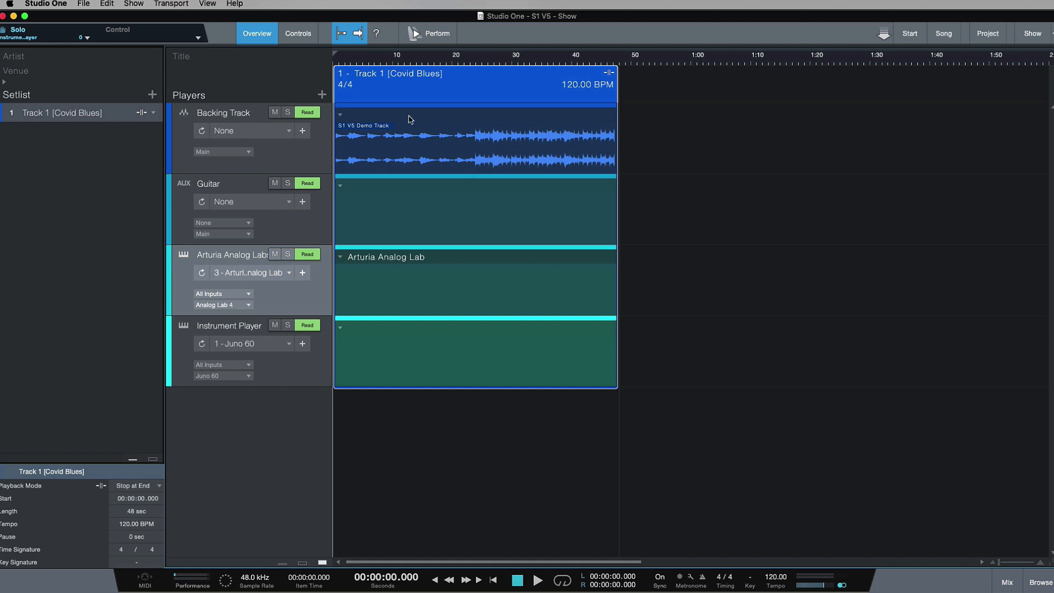
# Step: Open the show's Artist and Venue fields for editing, and leave them without an entry
pyautogui.click(9, 55)
pyautogui.click(21, 71)
pyautogui.click(22, 59)
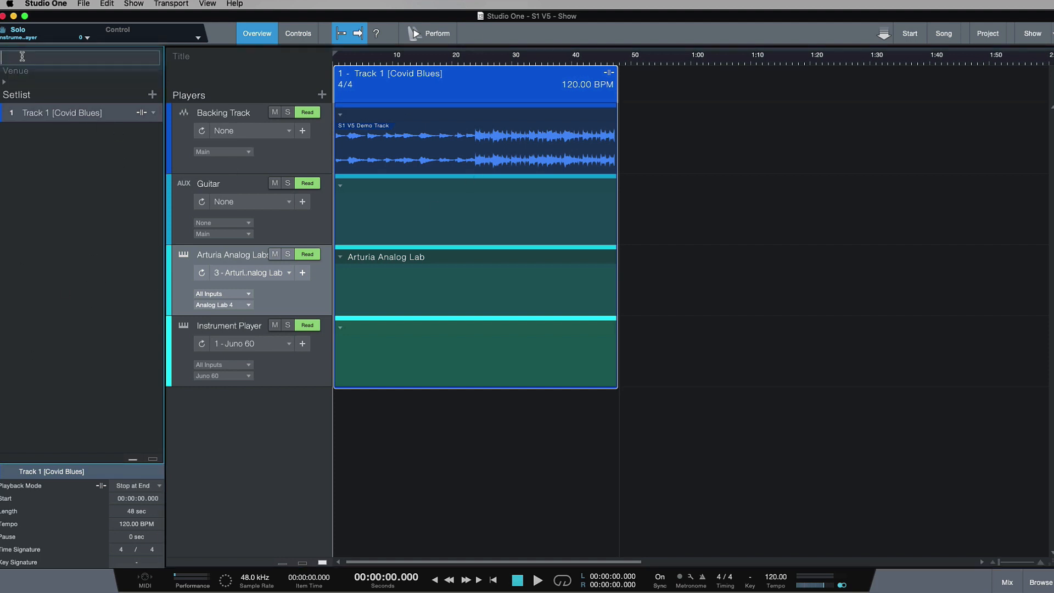
pyautogui.click(9, 212)
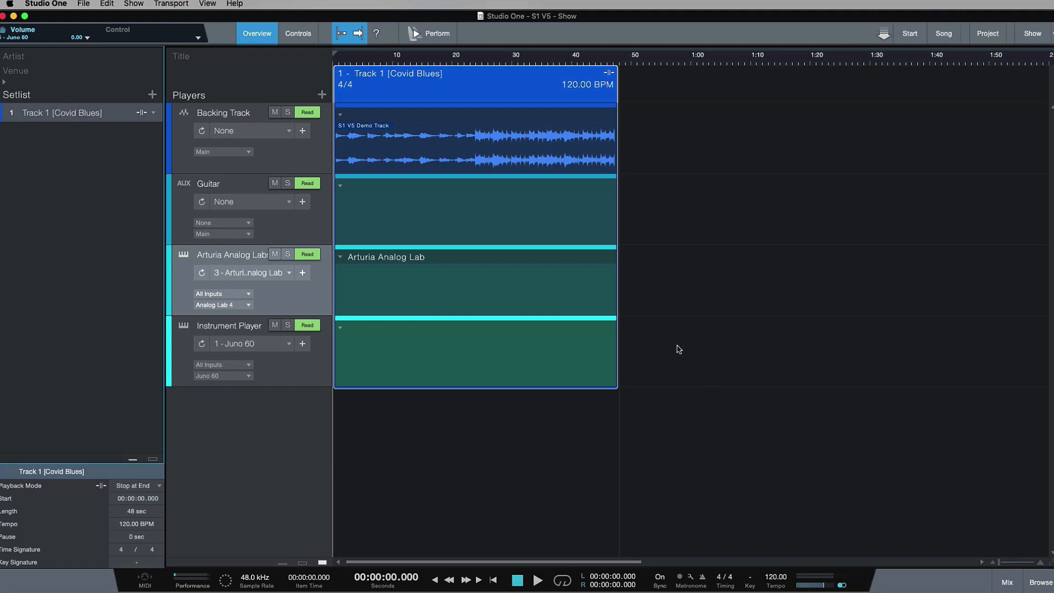
# Step: Examine Knob 1 in the Perform view and the assignments on the Controls page, ending in the show overview
pyautogui.click(431, 30)
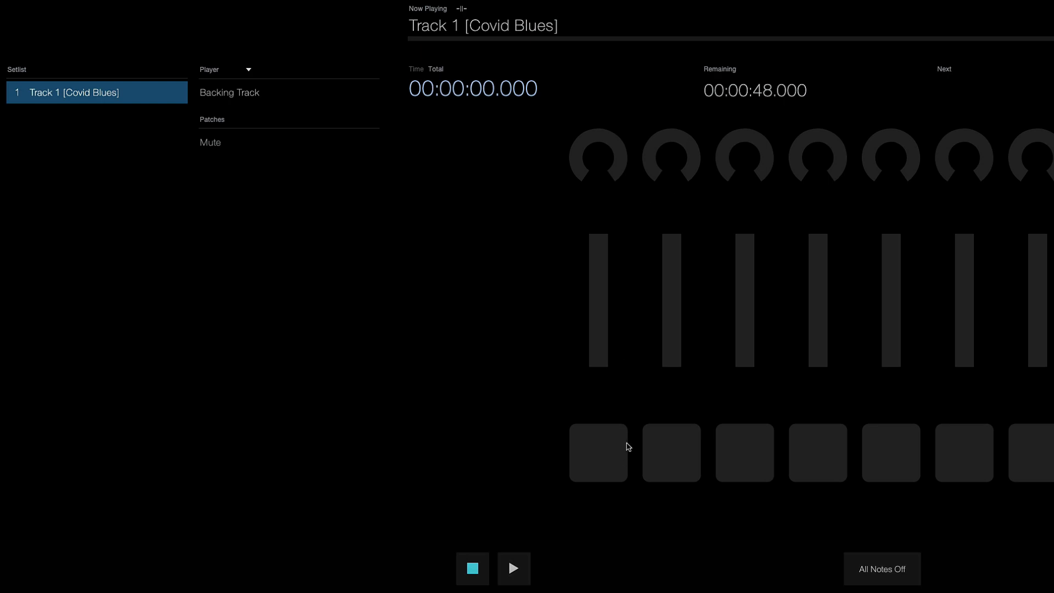
pyautogui.rightClick(617, 157)
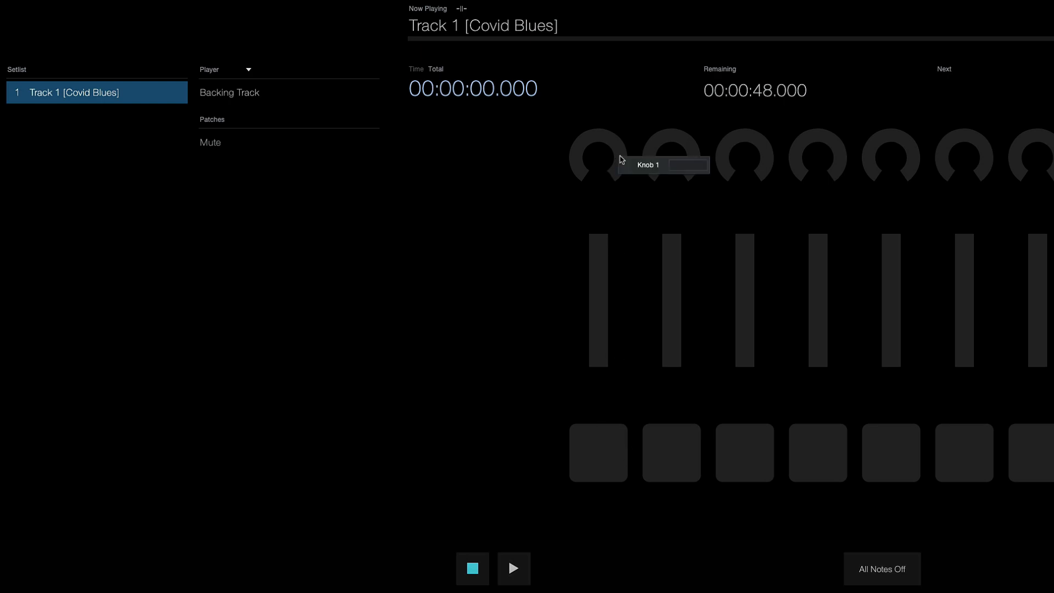
pyautogui.click(654, 129)
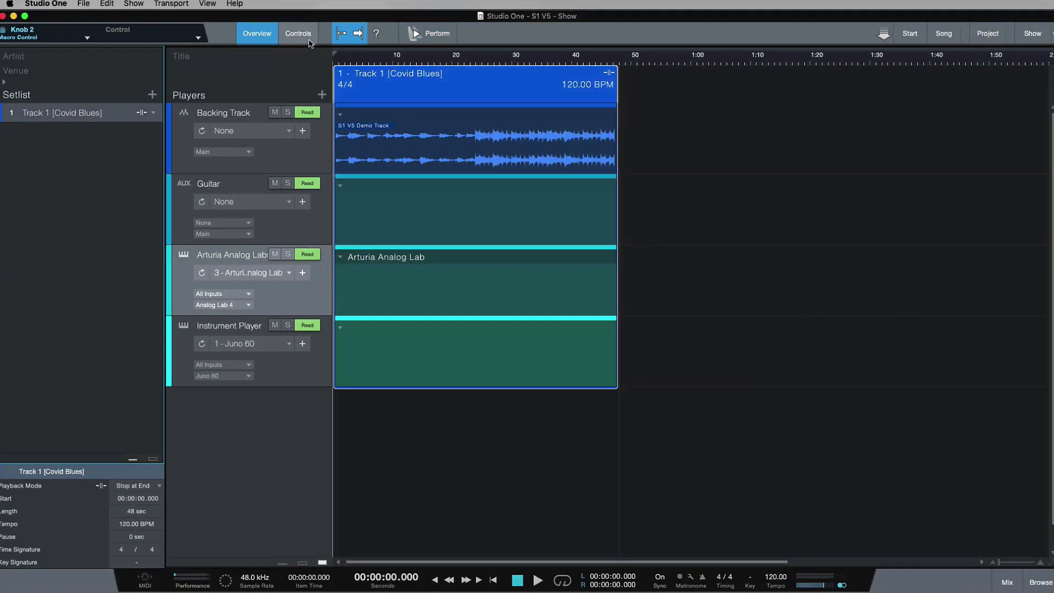
pyautogui.click(298, 35)
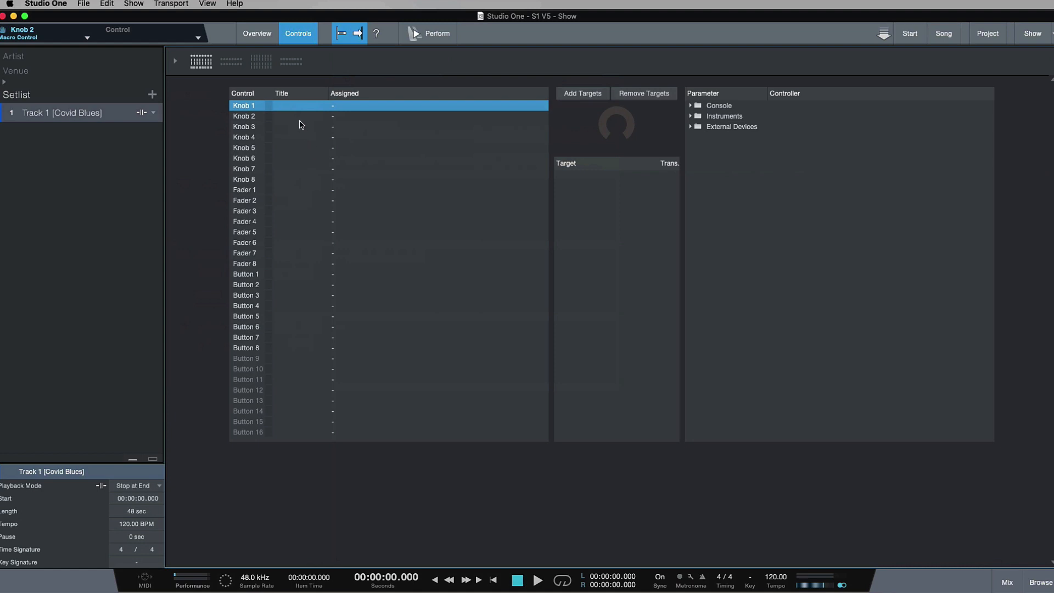
pyautogui.click(266, 41)
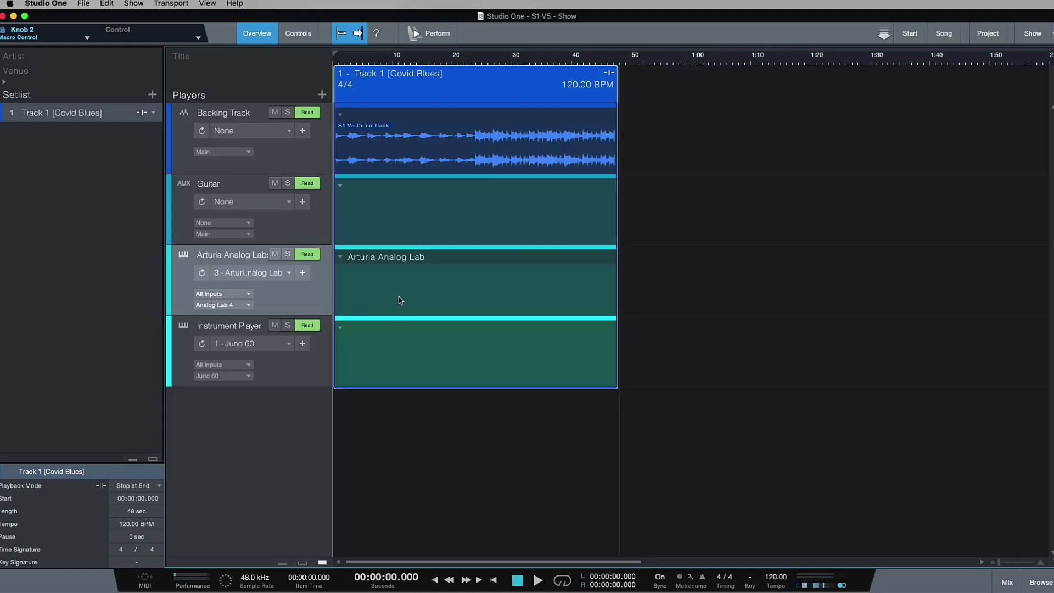
# Step: Look at the options for adding a player below the Instrument Player, and close them without adding one
pyautogui.press('w')
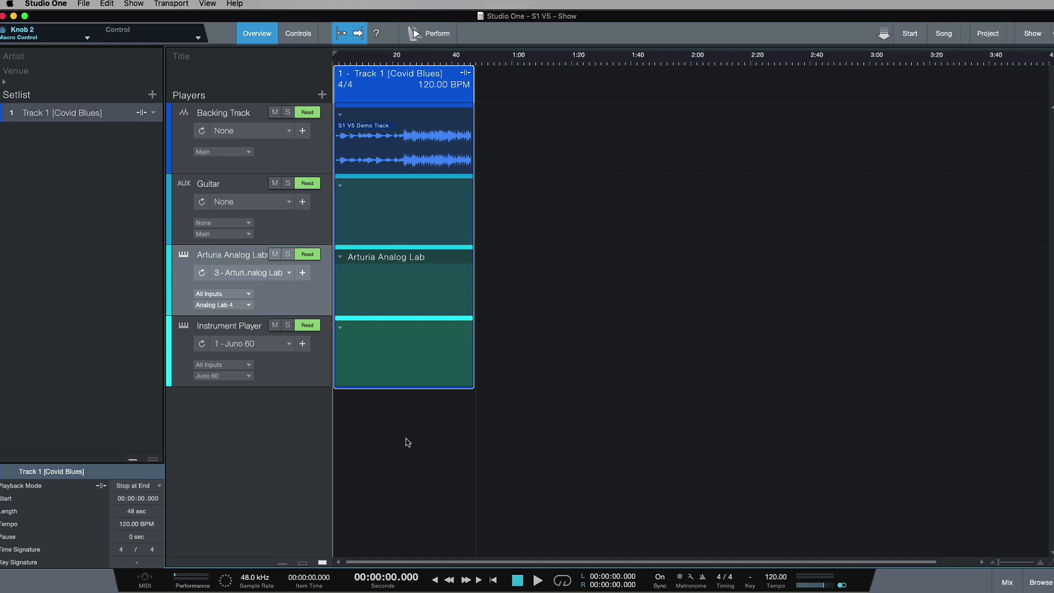
pyautogui.rightClick(285, 396)
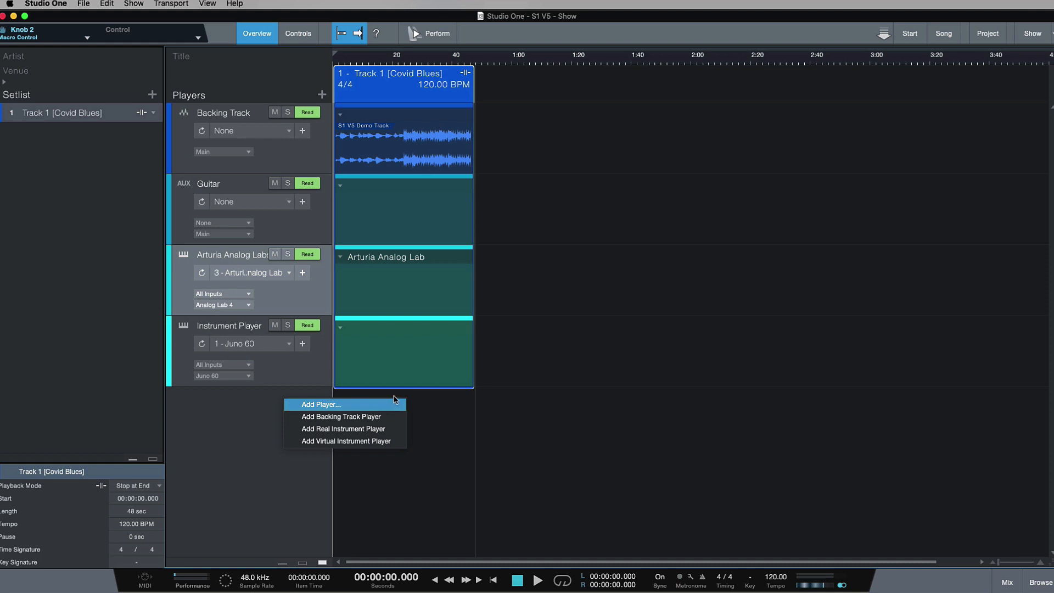
pyautogui.click(426, 399)
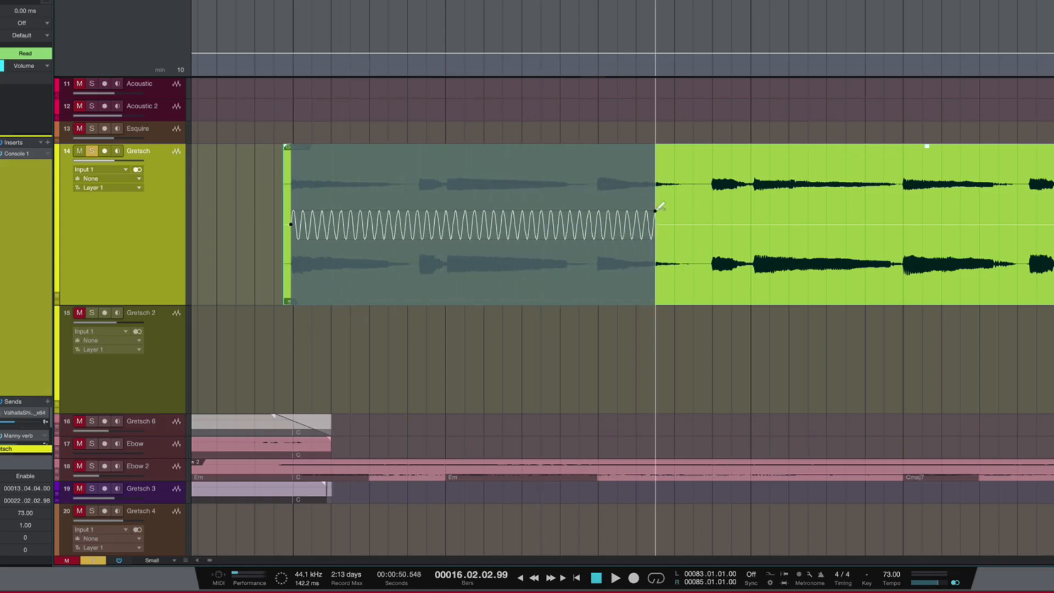
# Step: Draw a sine-wave gain envelope across the clip on the Gretsch track and play it back
pyautogui.moveTo(784, 213)
pyautogui.mouseDown()
pyautogui.moveTo(1018, 211)
pyautogui.moveTo(1040, 209)
pyautogui.moveTo(1053, 188)
pyautogui.moveTo(1053, 206)
pyautogui.mouseUp()
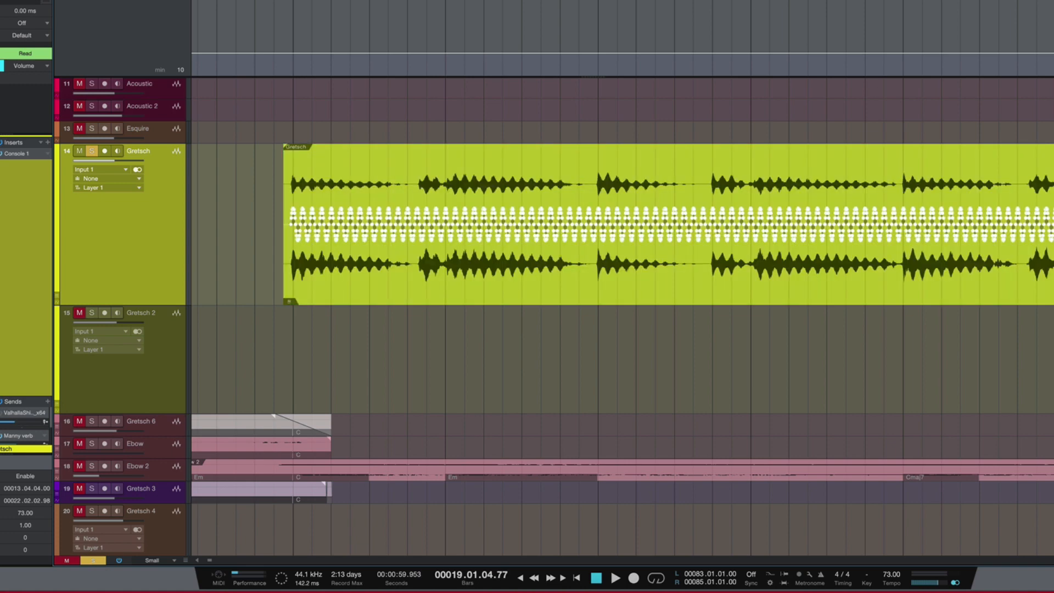
pyautogui.press('space')
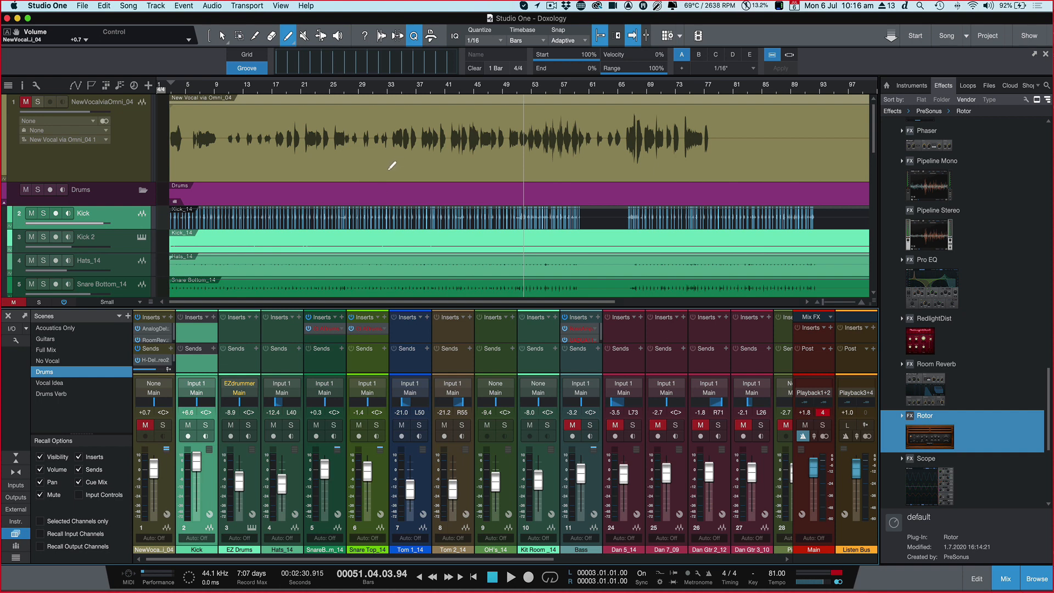
# Step: Browse the PreSonus effects, and select the external instrument Juno 60 to look through the instruments with their thumbnails
pyautogui.scroll(1, 1015, 236)
pyautogui.scroll(20, 1015, 236)
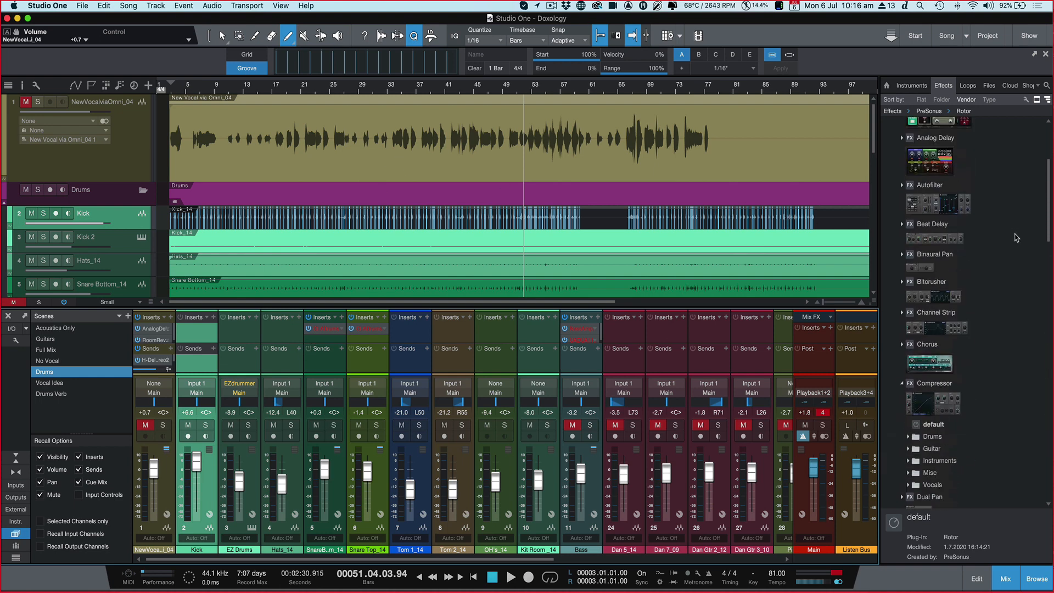
pyautogui.click(914, 85)
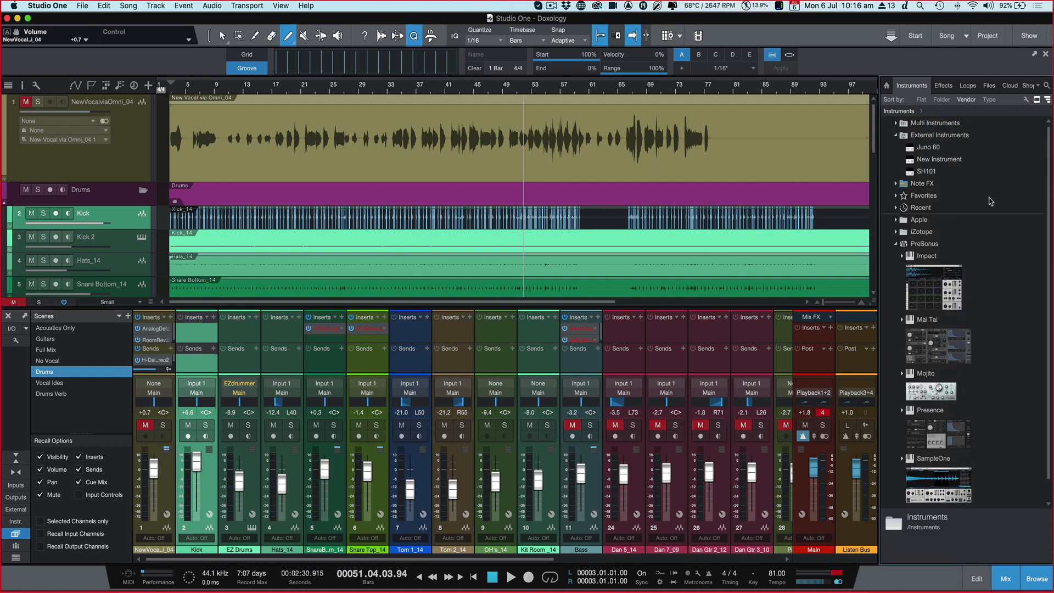
pyautogui.click(926, 150)
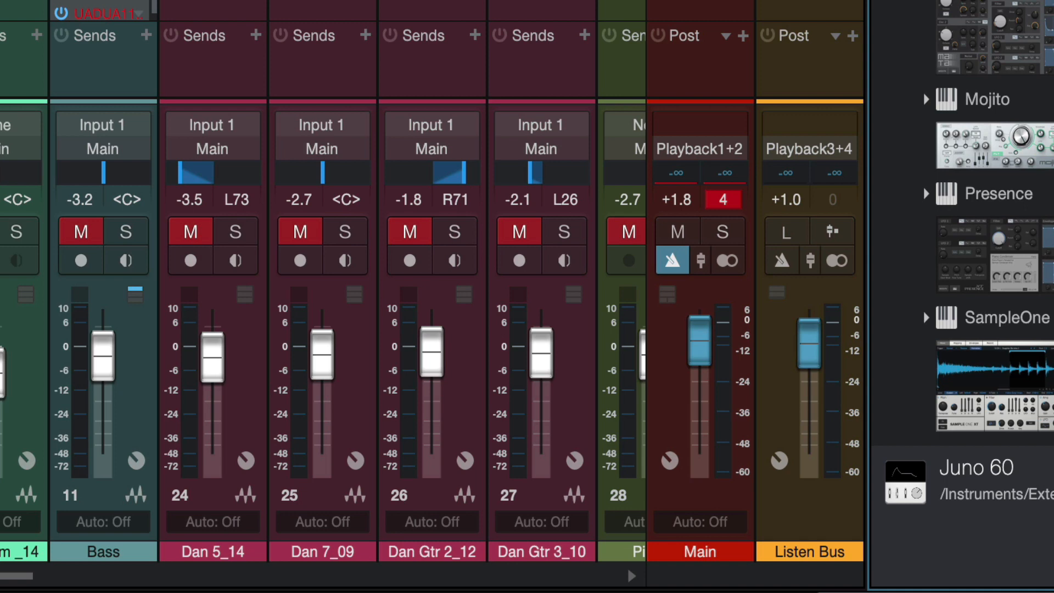
pyautogui.scroll(-1, 980, 219)
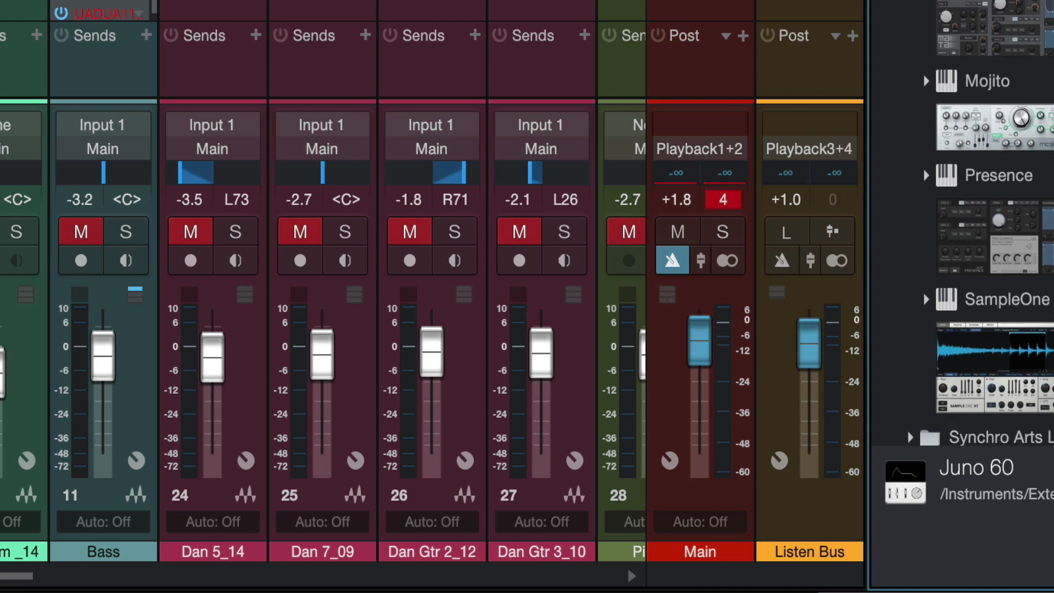
pyautogui.scroll(1, 980, 220)
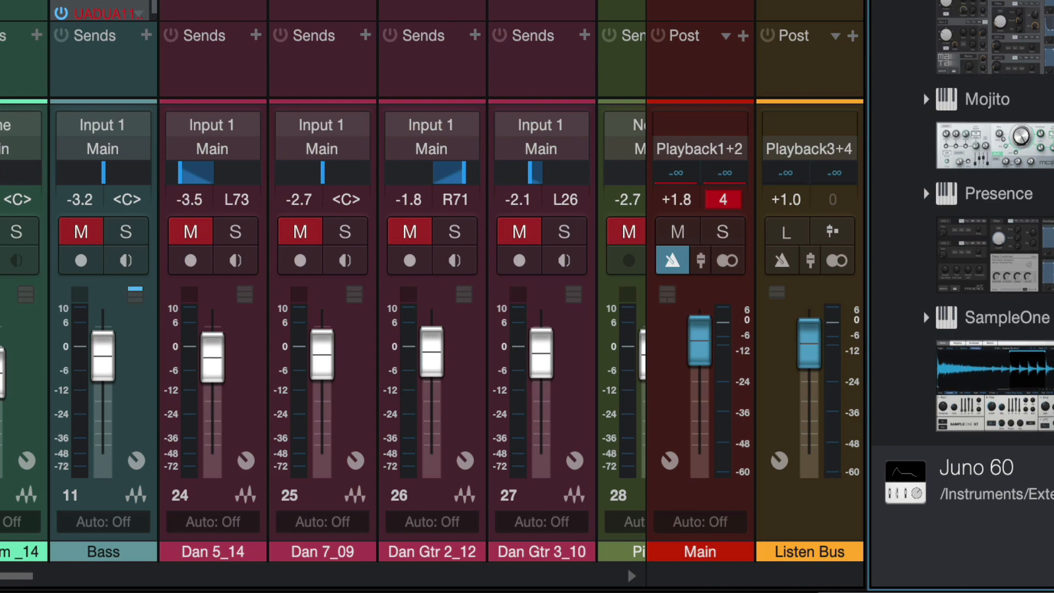